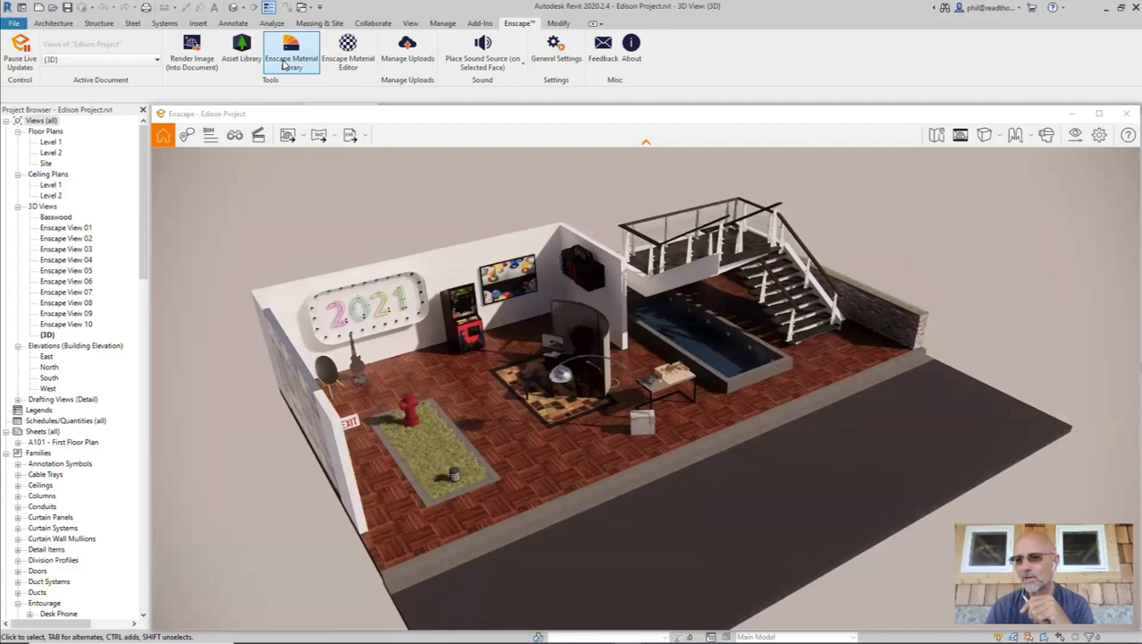
Open the Enscape Material Library, search it for "04", clear the search and close the library.
left_click(284, 64)
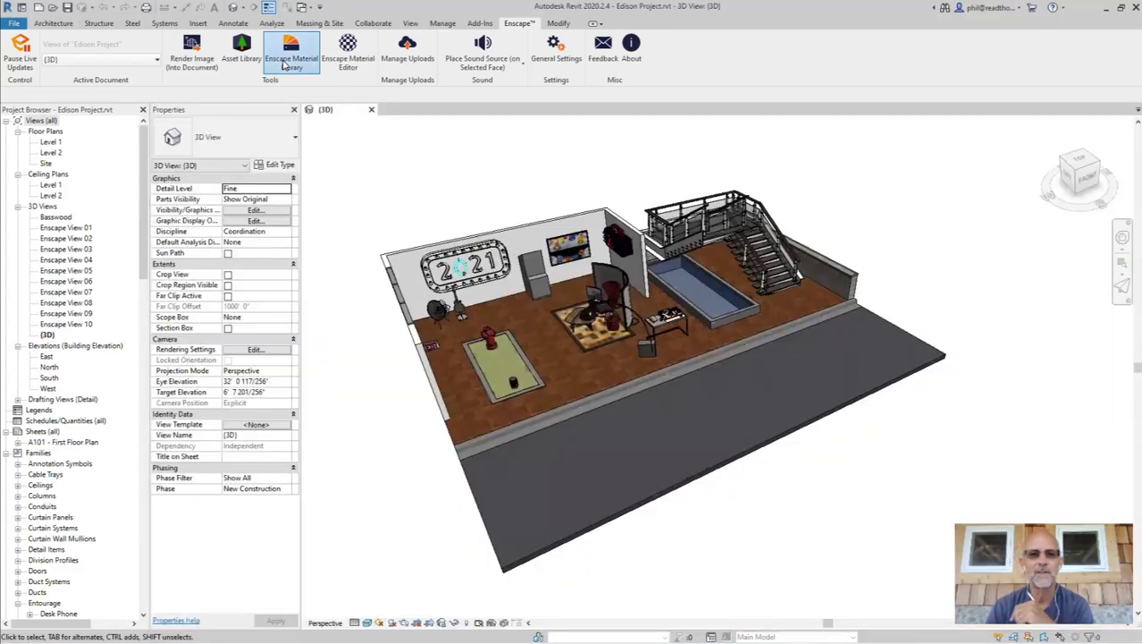
left_click_drag(352, 121, 419, 116)
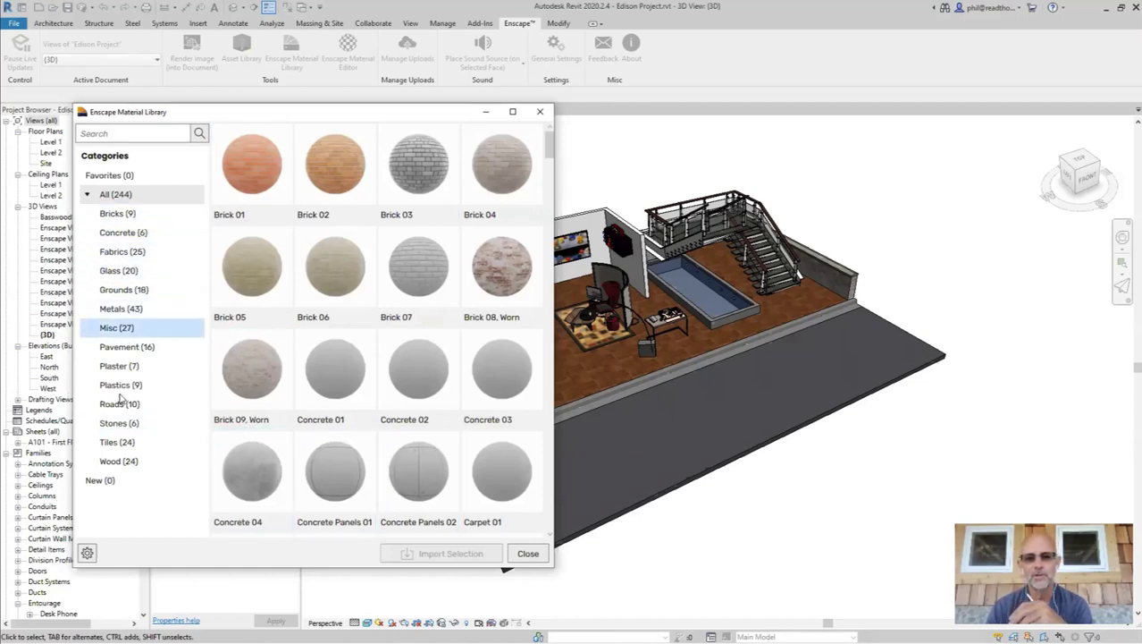
left_click(124, 135)
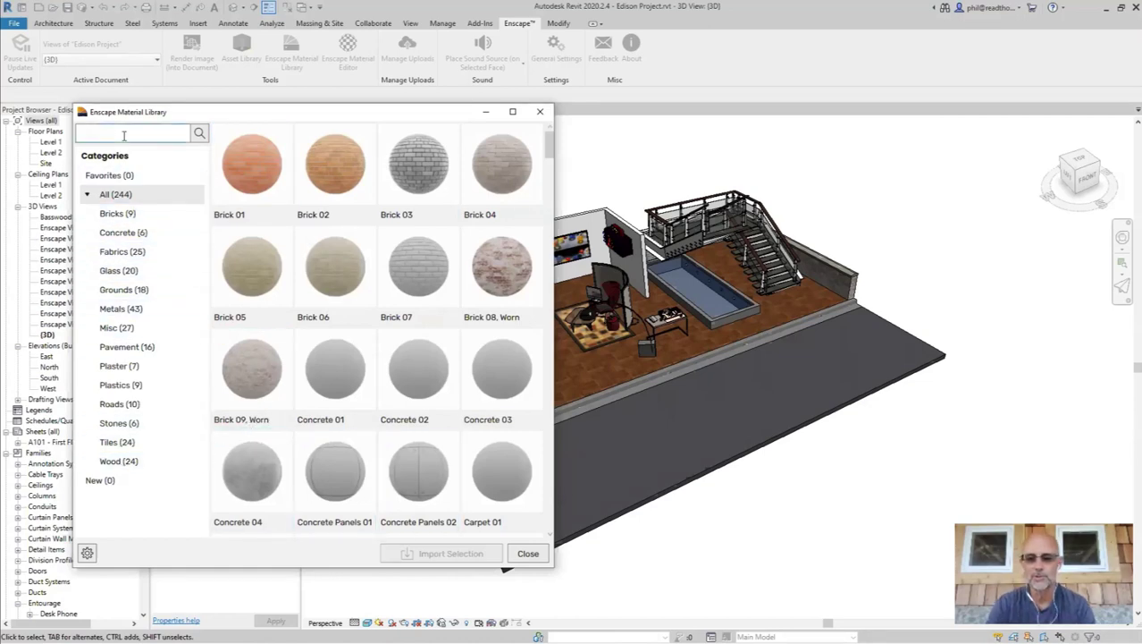
type("04")
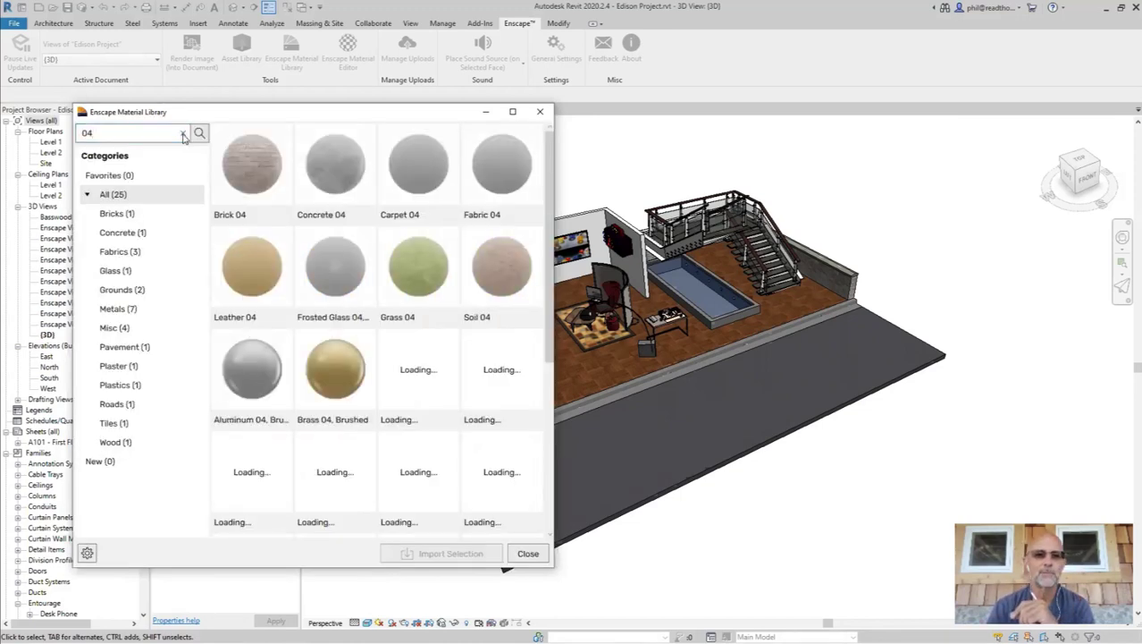
left_click(183, 134)
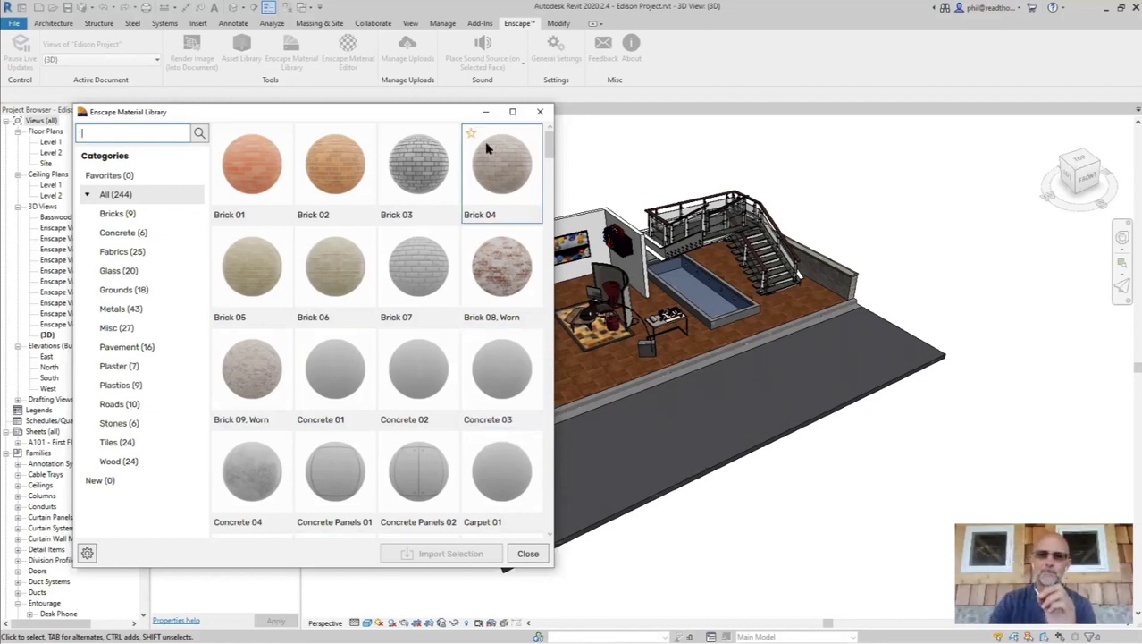
left_click(542, 114)
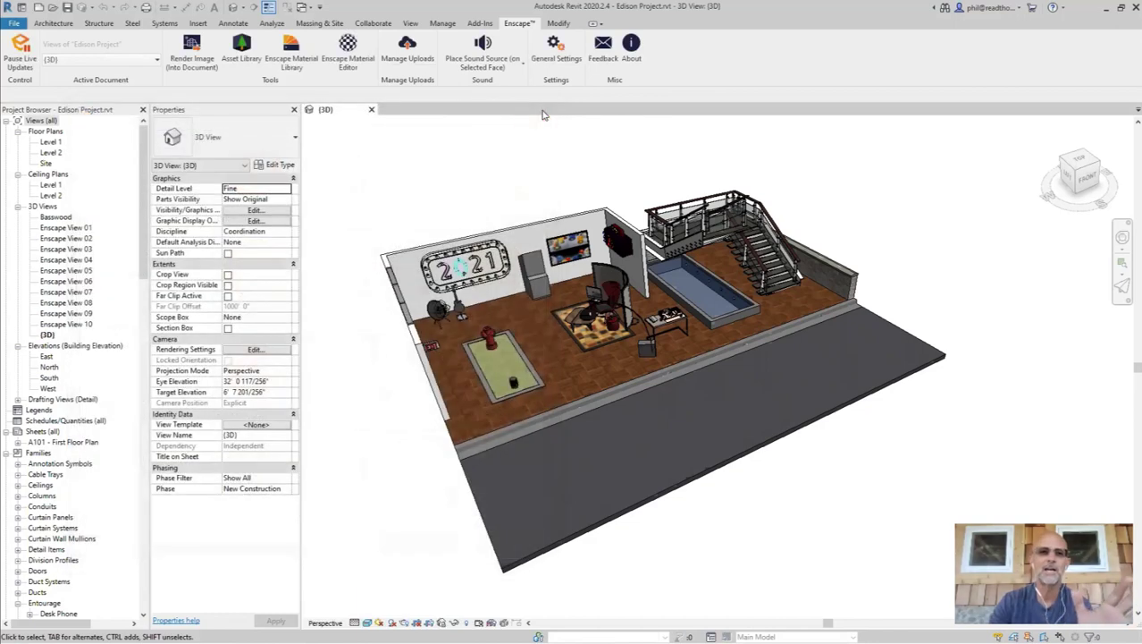
Open the Enscape Material Editor, show the Area Rug material and review the available material types.
left_click(344, 55)
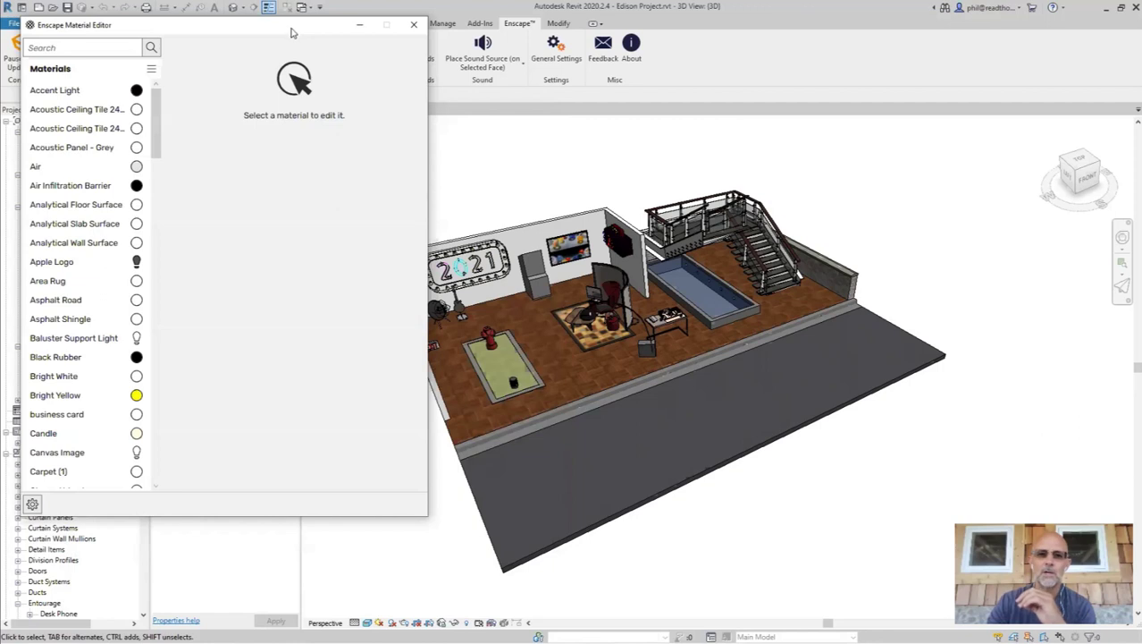
left_click_drag(291, 32, 446, 119)
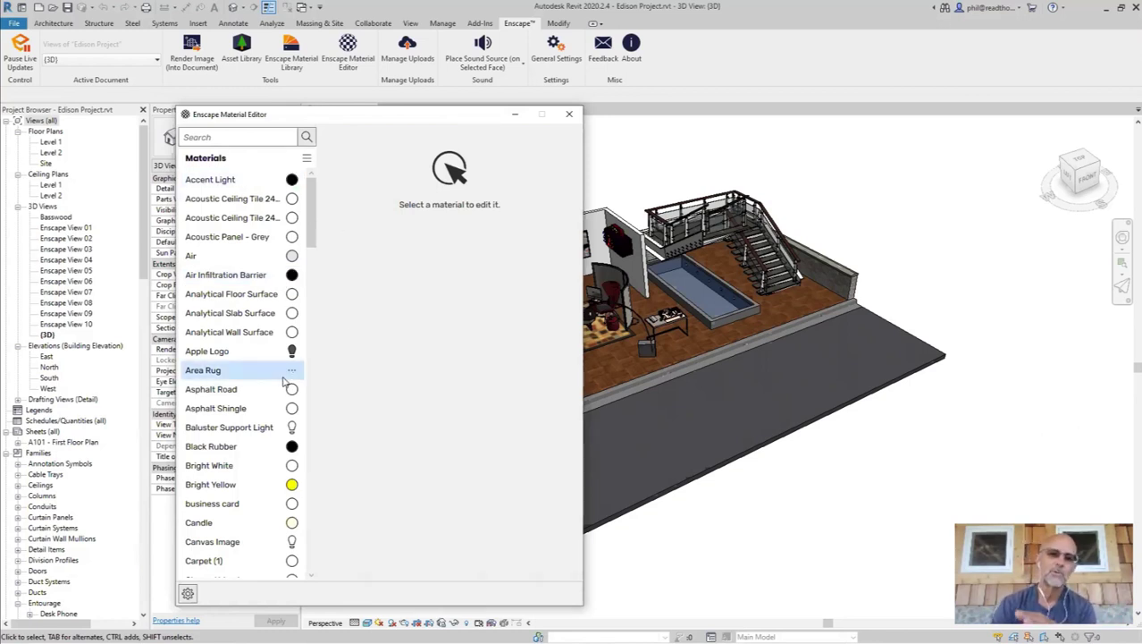
left_click(256, 374)
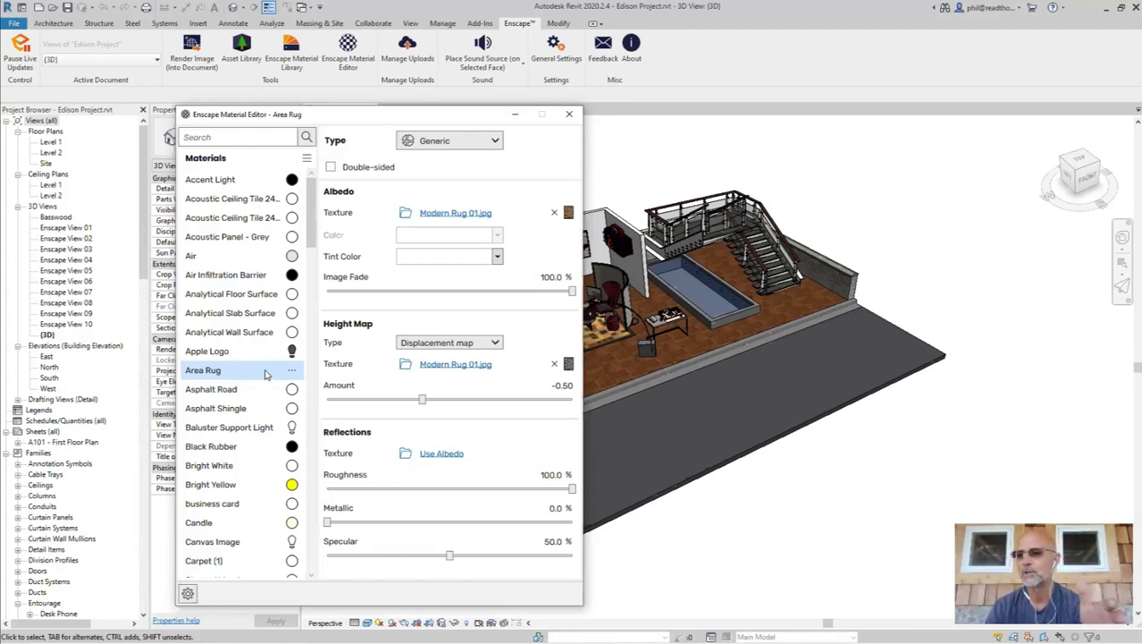
left_click(496, 141)
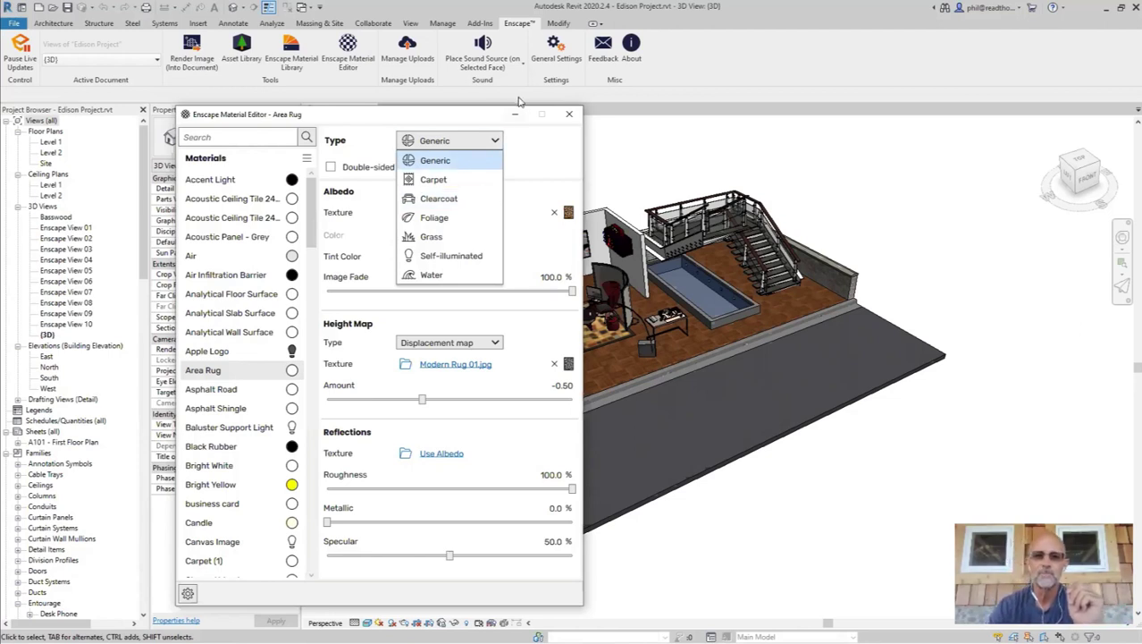
left_click(489, 114)
Examine the Area Rug's albedo texture settings, return to its general settings and review the material types again.
mouse_move(569, 218)
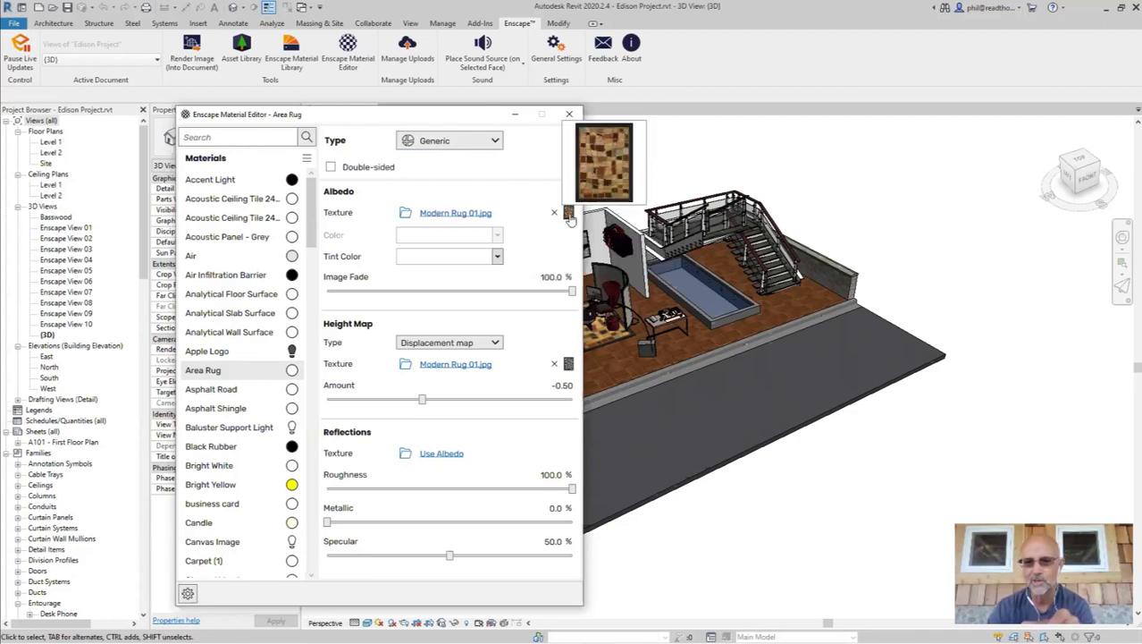
left_click(569, 216)
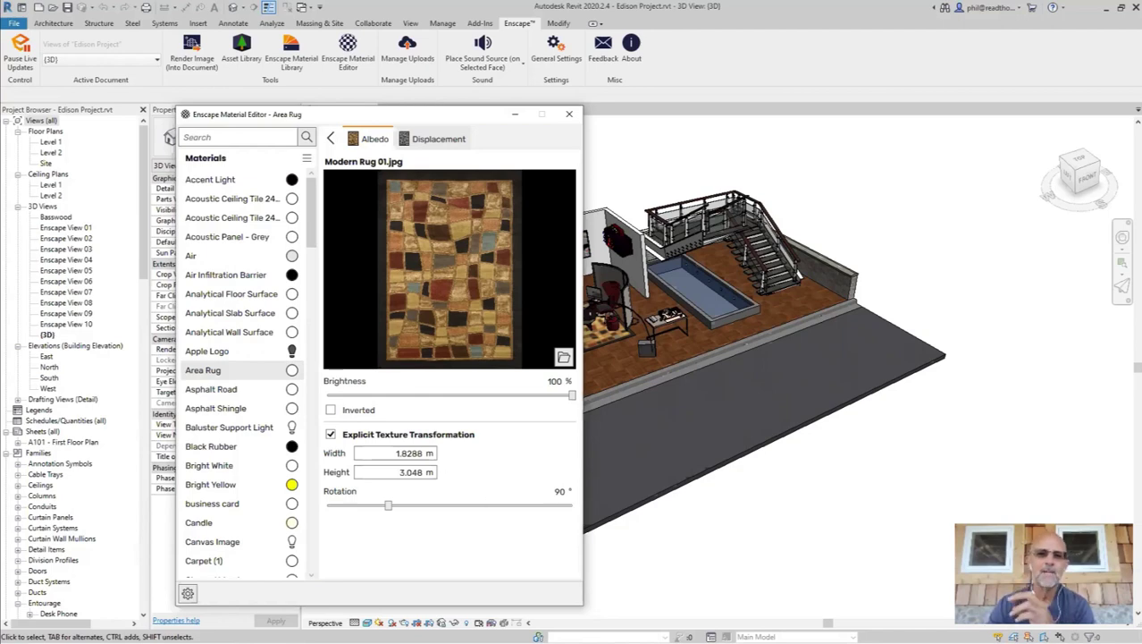
left_click(331, 139)
left_click(465, 142)
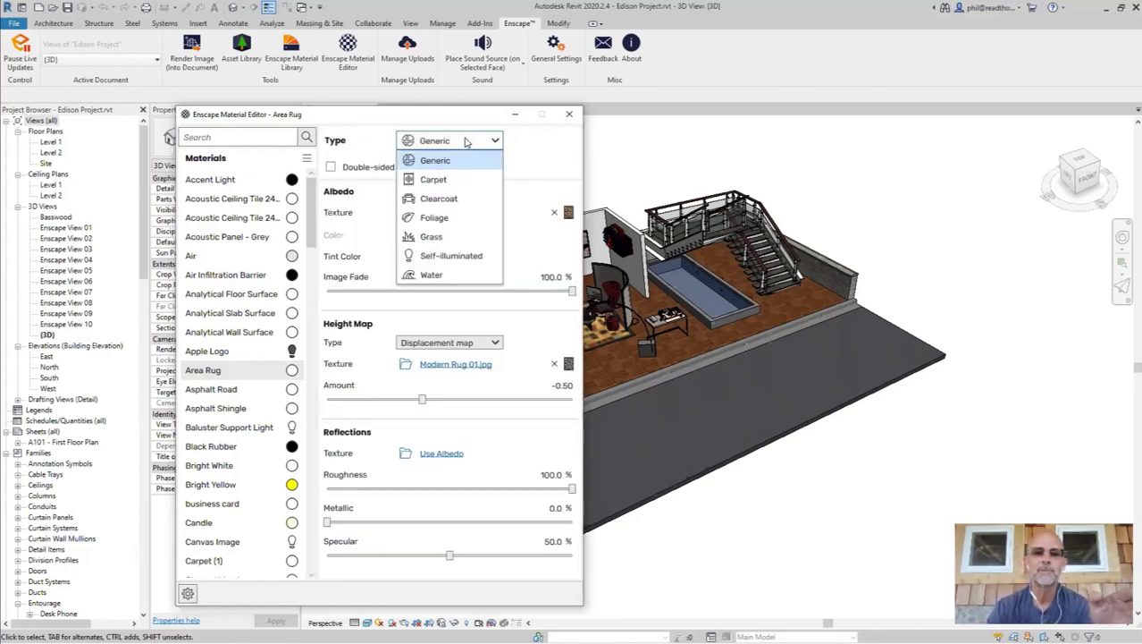
Browse for a replacement Area Rug albedo texture, review the supported file types, and return to the material settings without choosing a file.
left_click(569, 214)
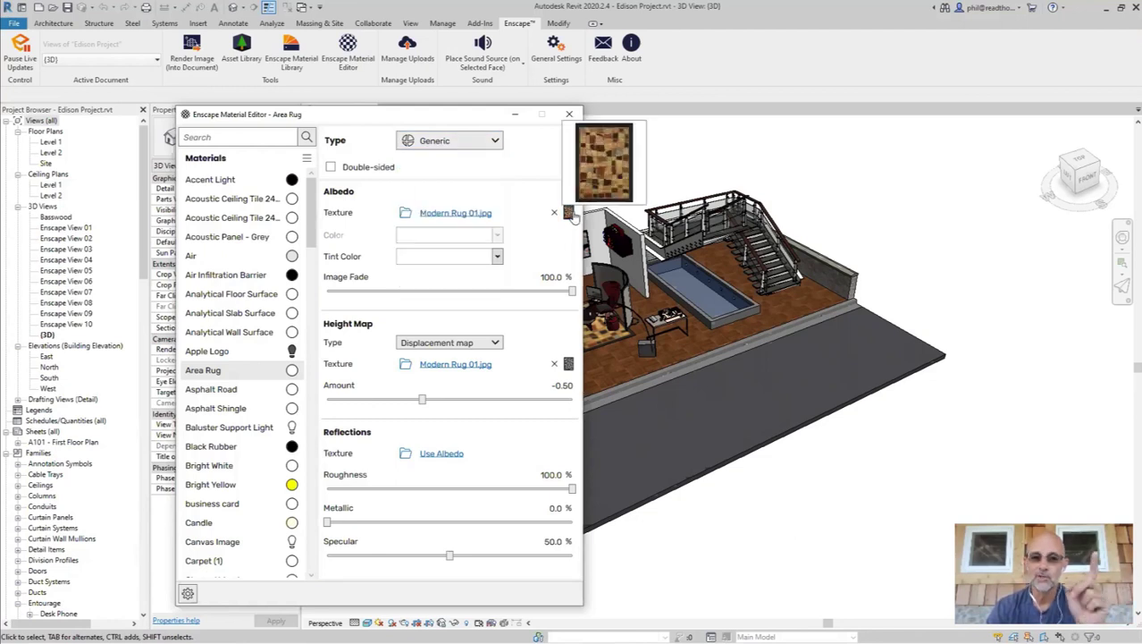
left_click(453, 215)
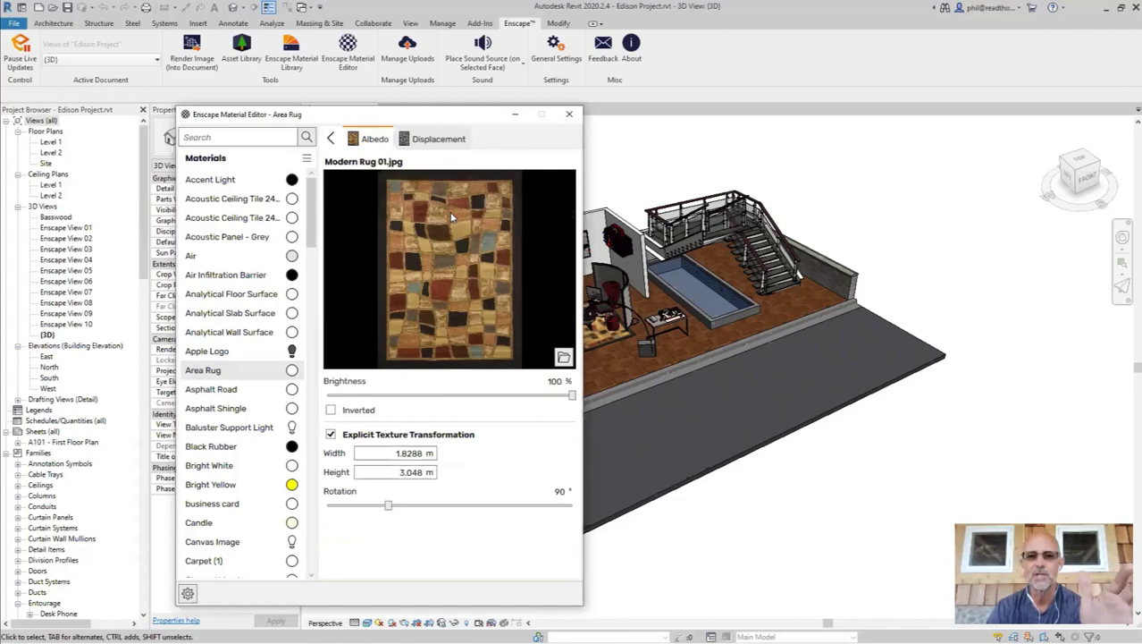
left_click(563, 359)
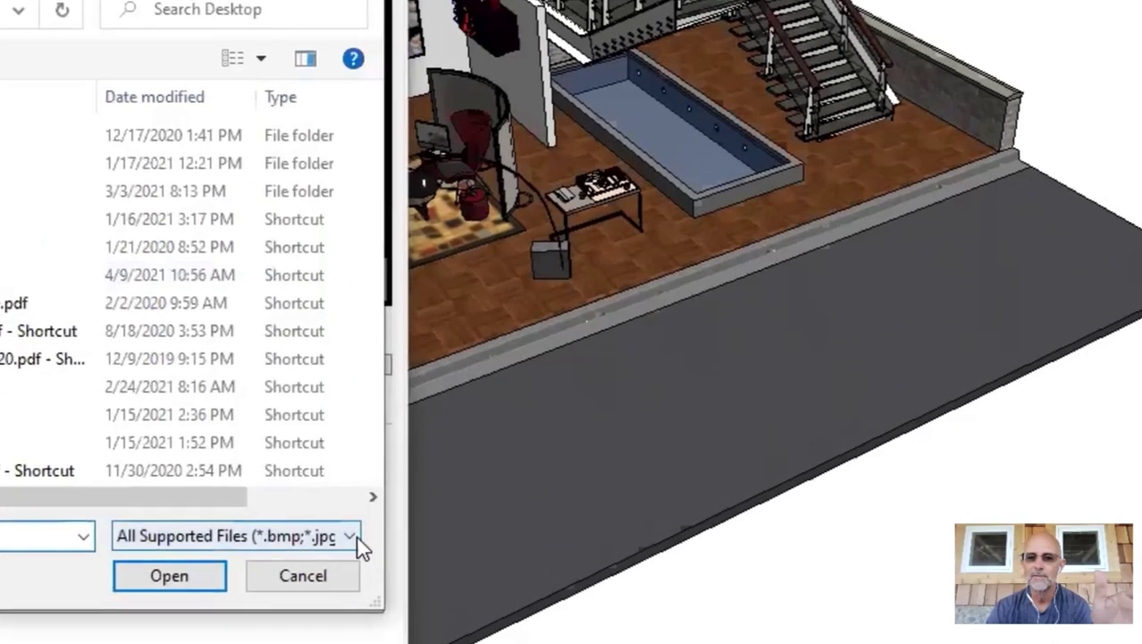
left_click(558, 471)
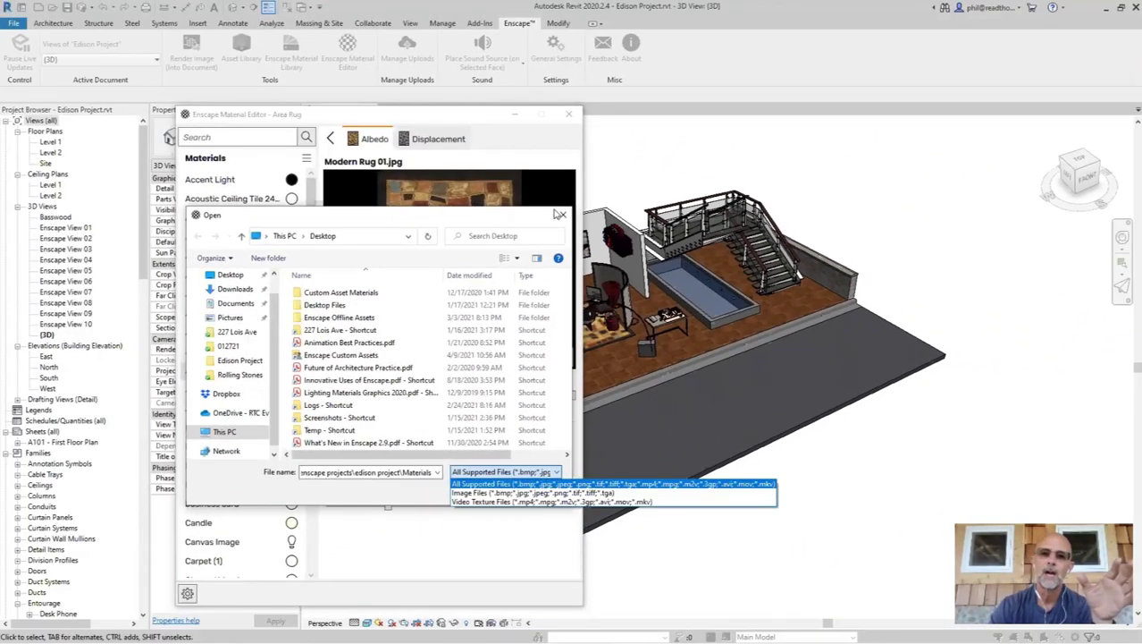
left_click(560, 215)
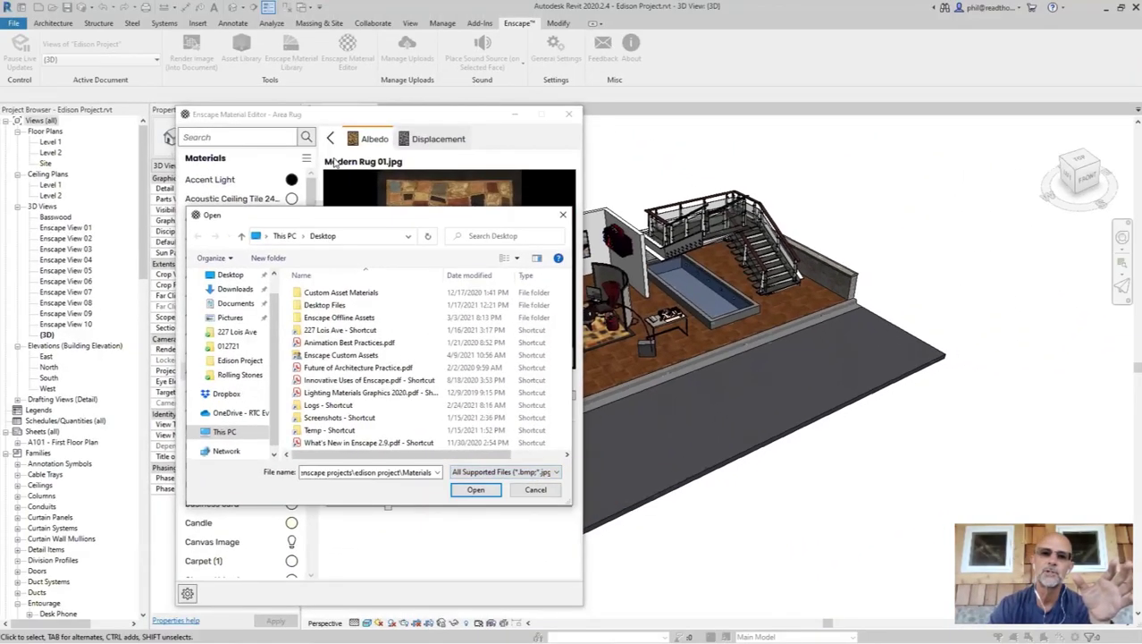
left_click(560, 214)
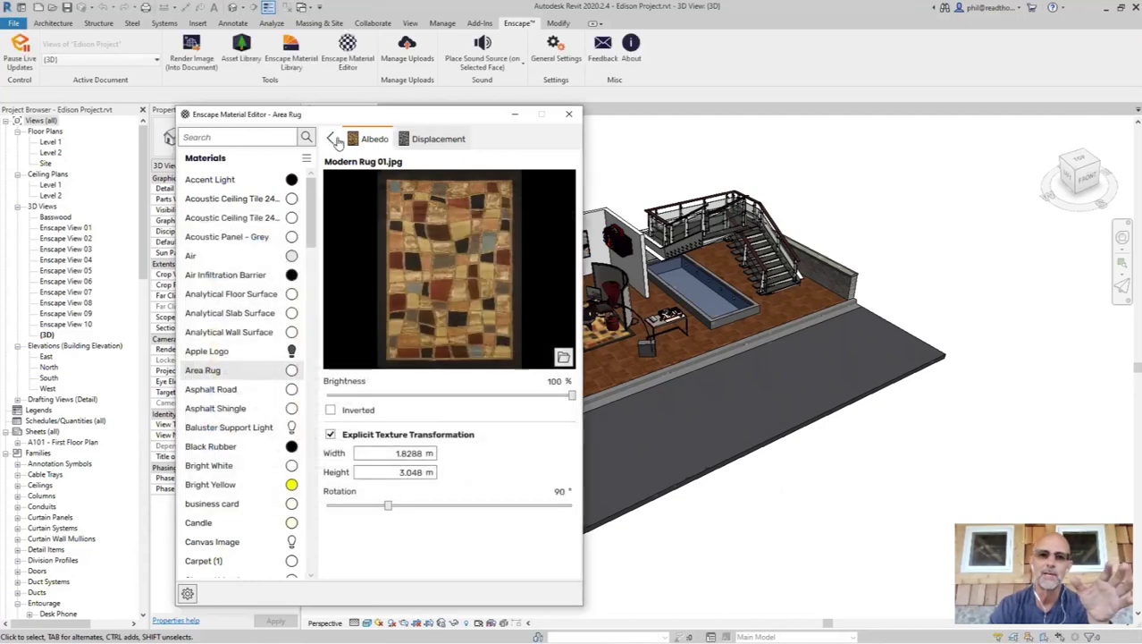
left_click(330, 138)
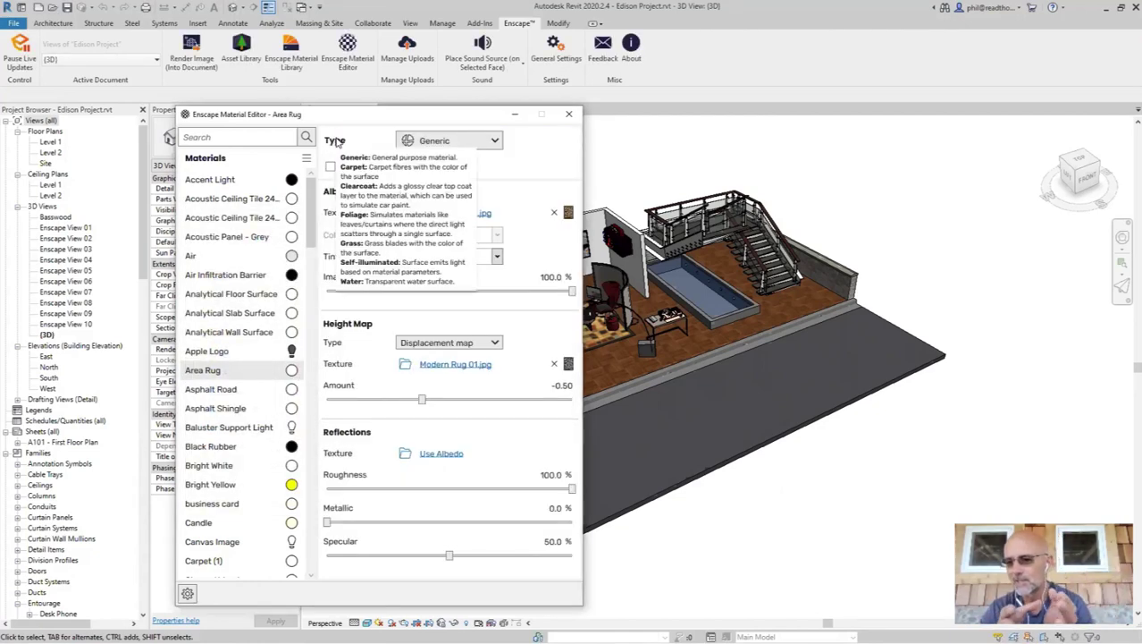
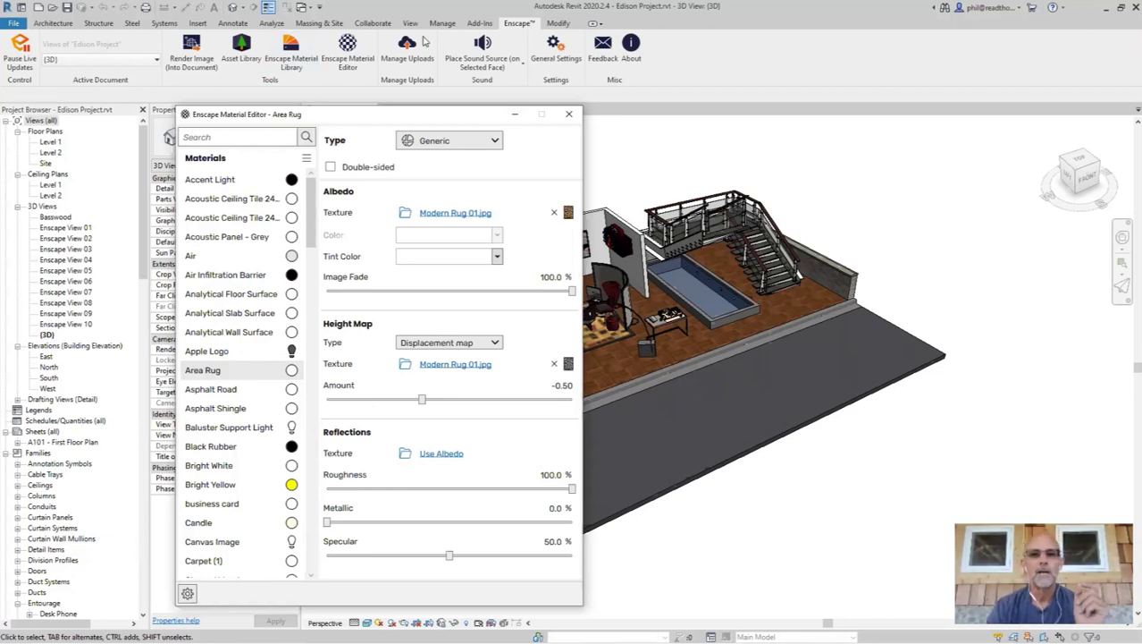
Close the Material Editor and inspect the properties of the painting on the back wall in the 3D view.
left_click(569, 115)
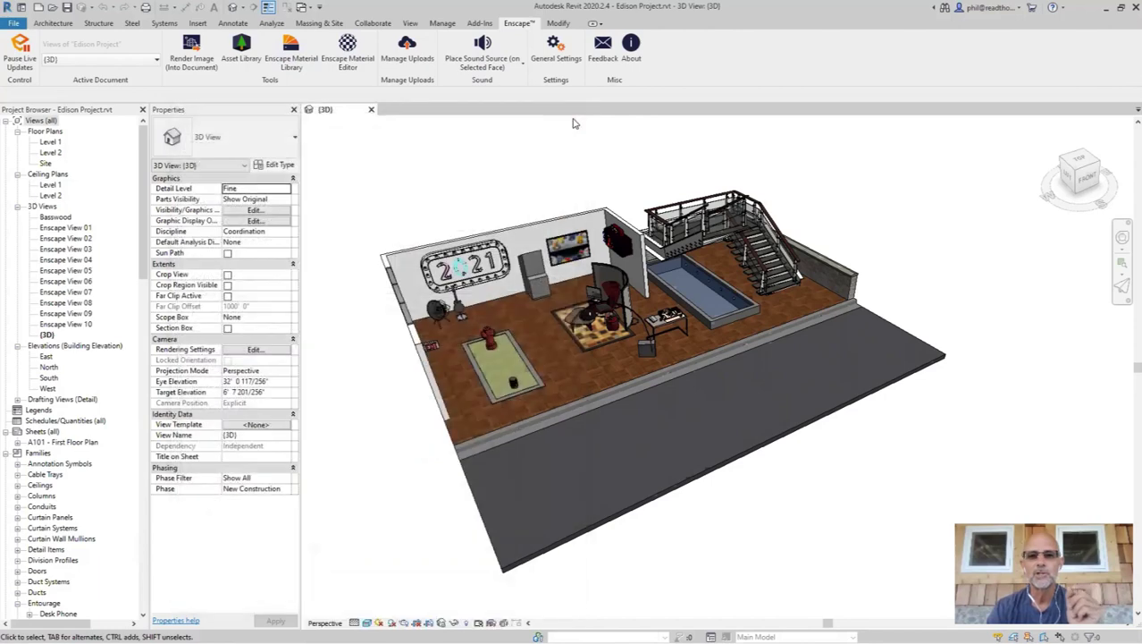
left_click(577, 250)
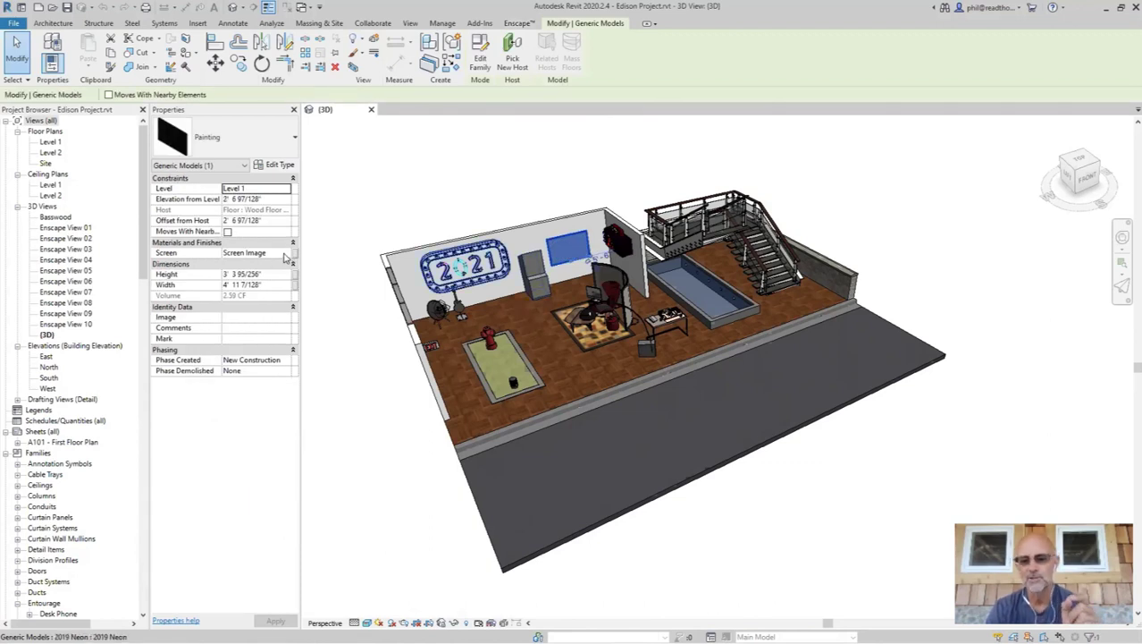
left_click(582, 176)
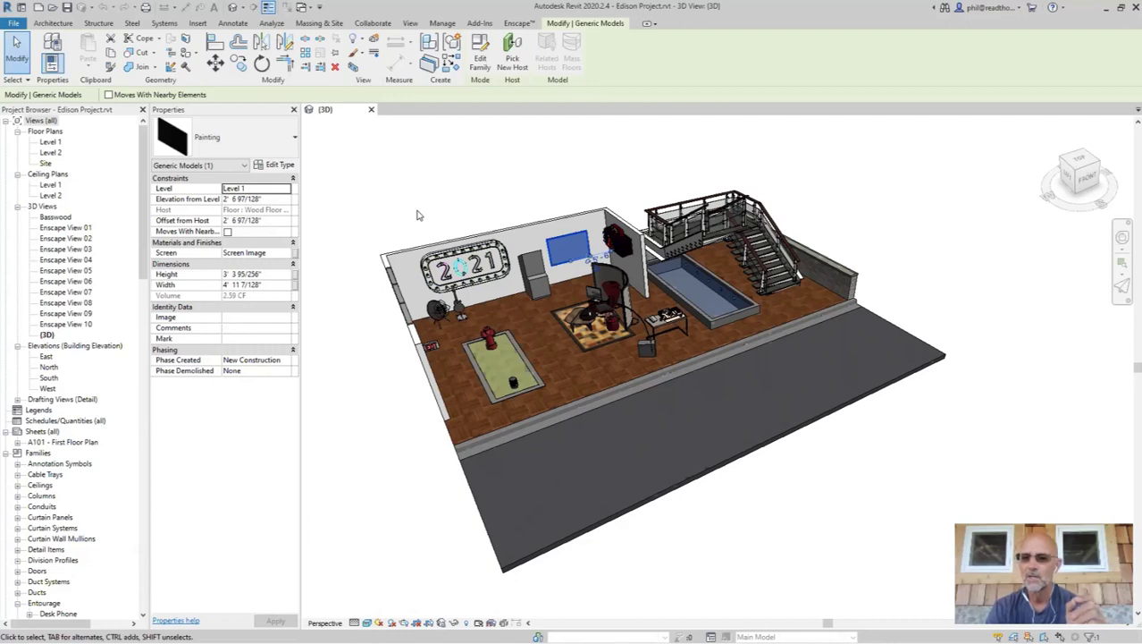
Switch to the Enscape render window and check the painting's BIM information for its screen material.
key("alt+Tab")
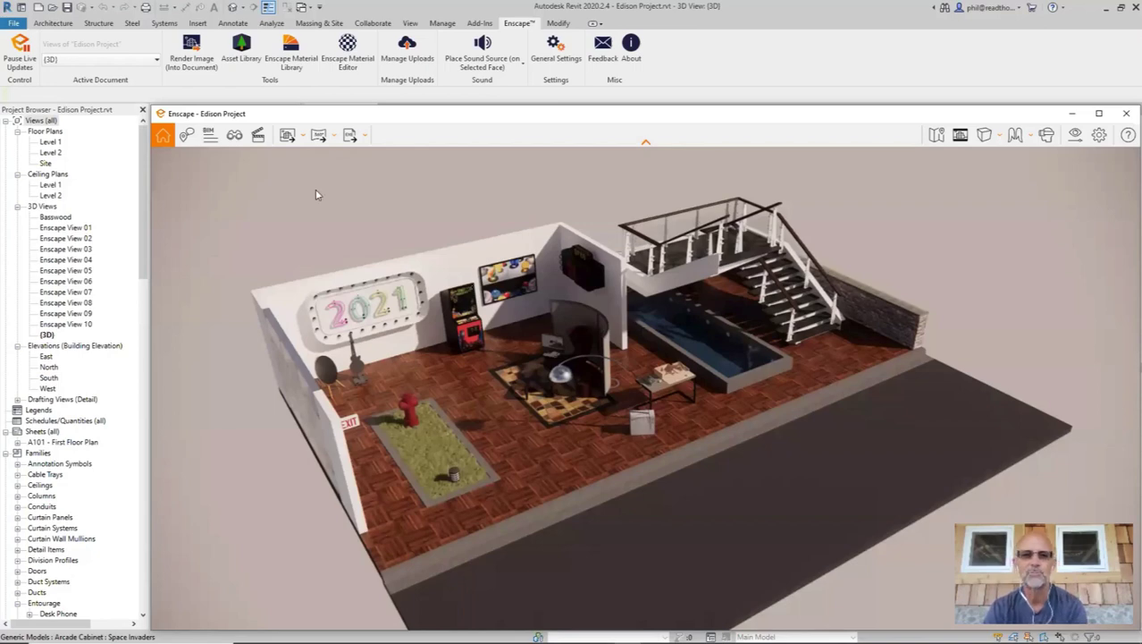
left_click(211, 137)
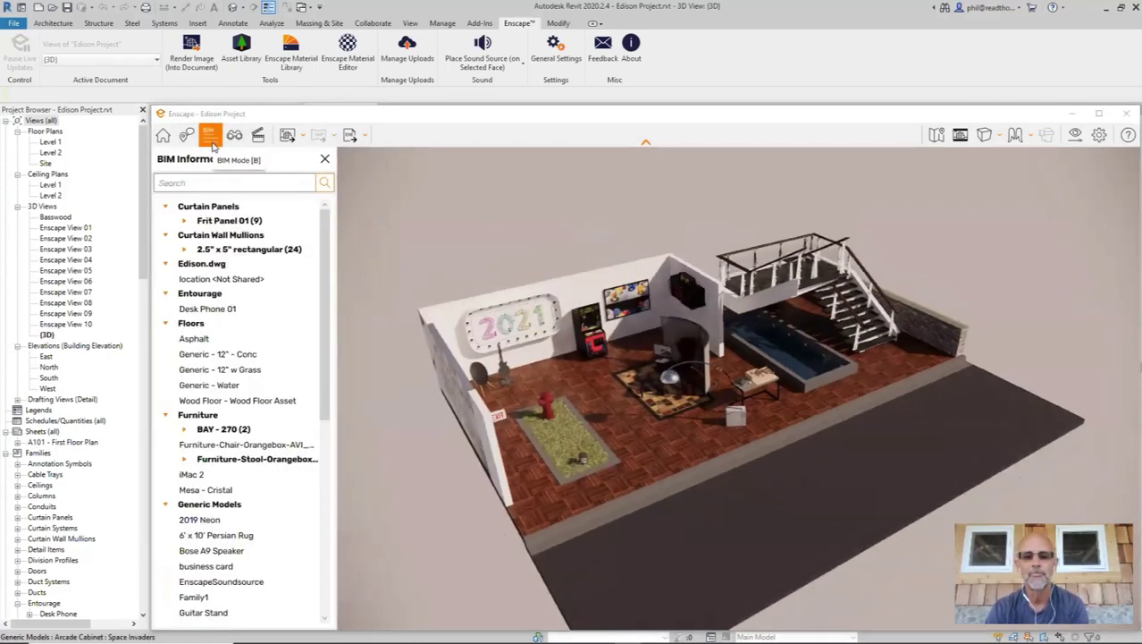
left_click(619, 308)
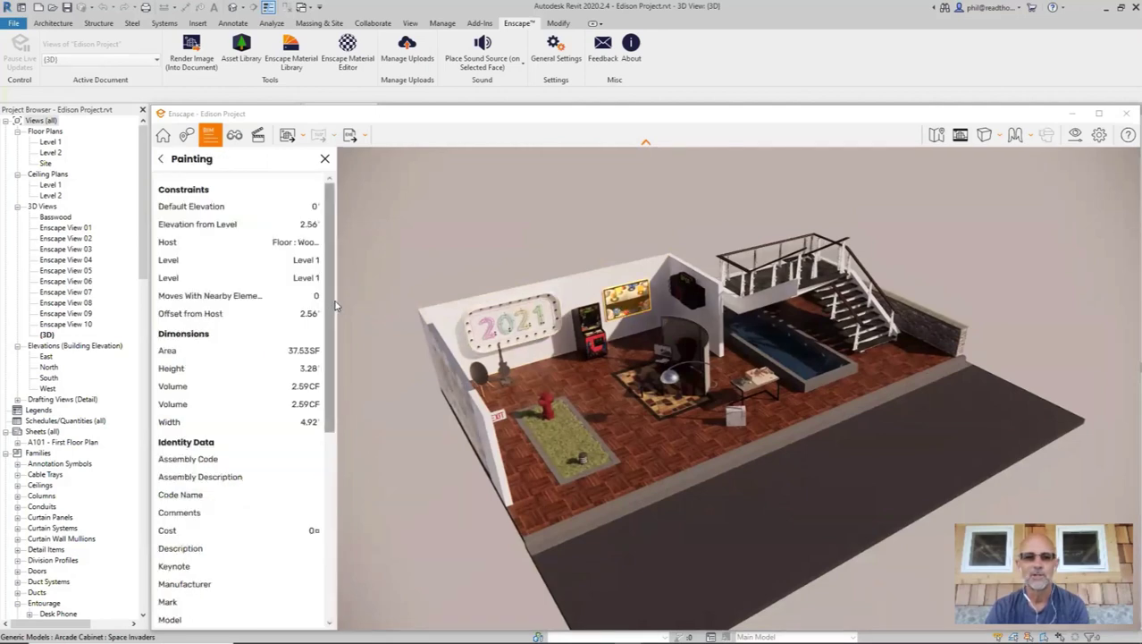
left_click_drag(331, 328, 323, 511)
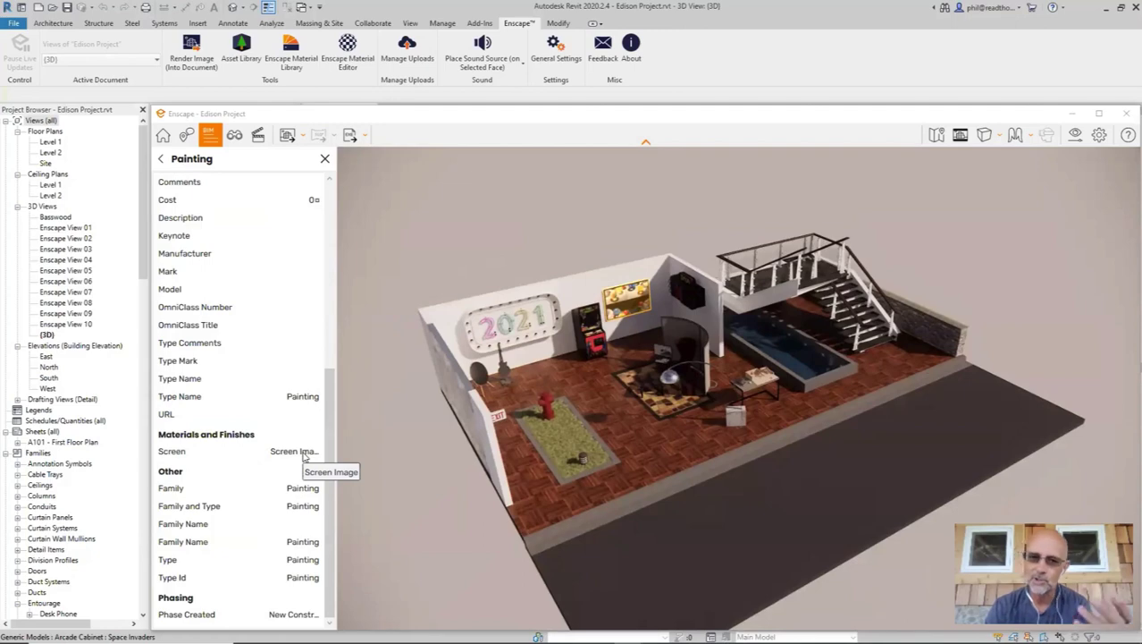
left_click(324, 158)
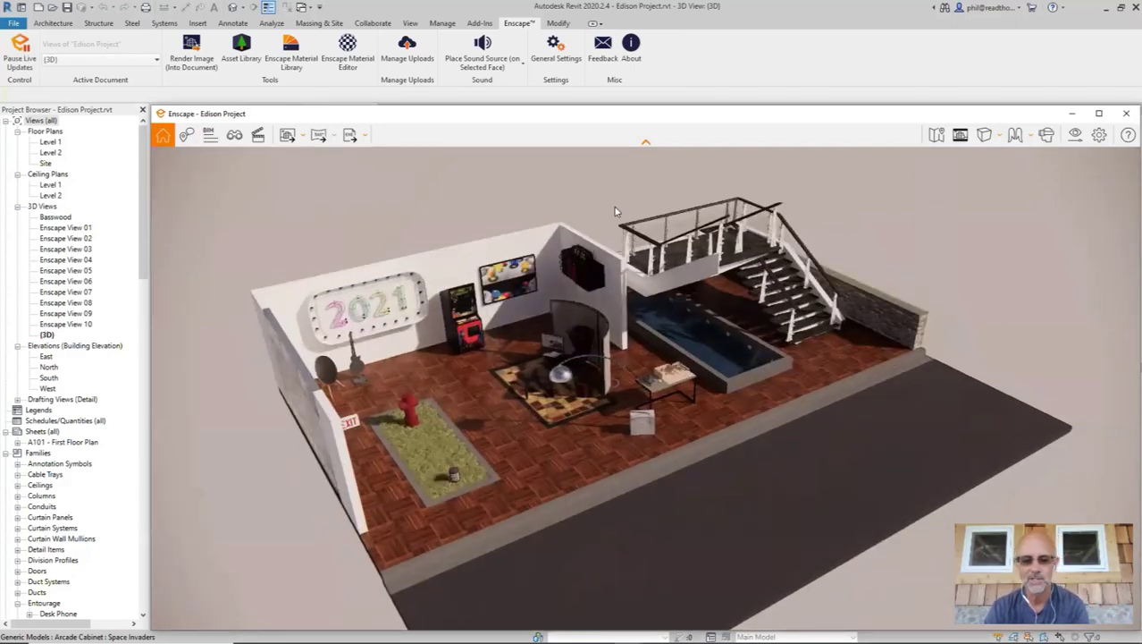
Return to Revit, select the back wall painting and inspect its screen material in the Material Browser.
key("alt+Tab")
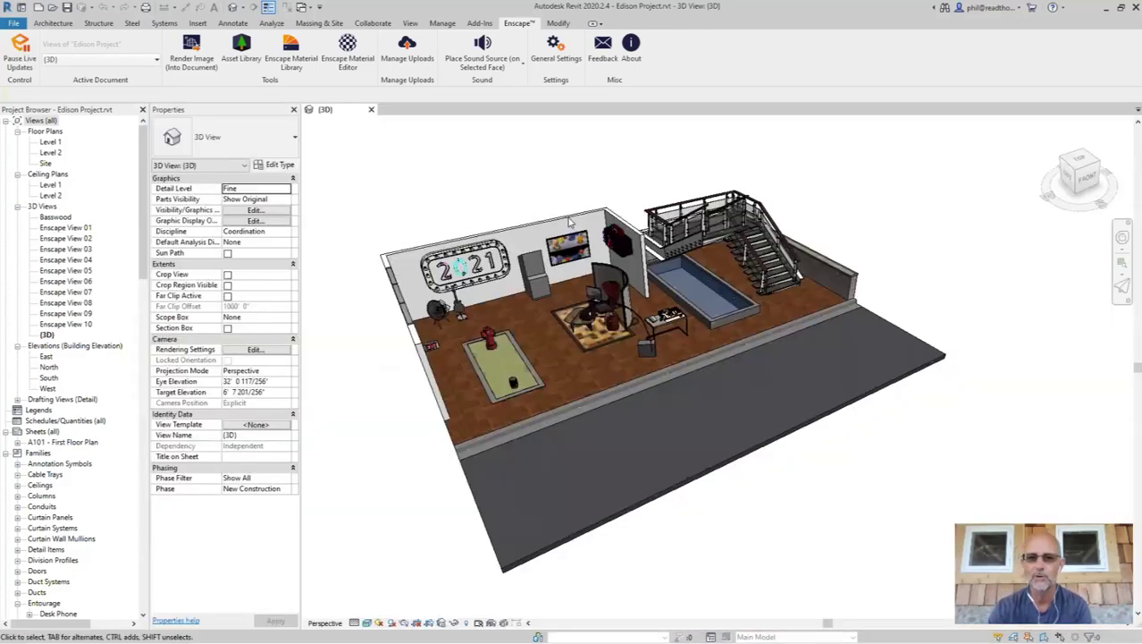
left_click(571, 243)
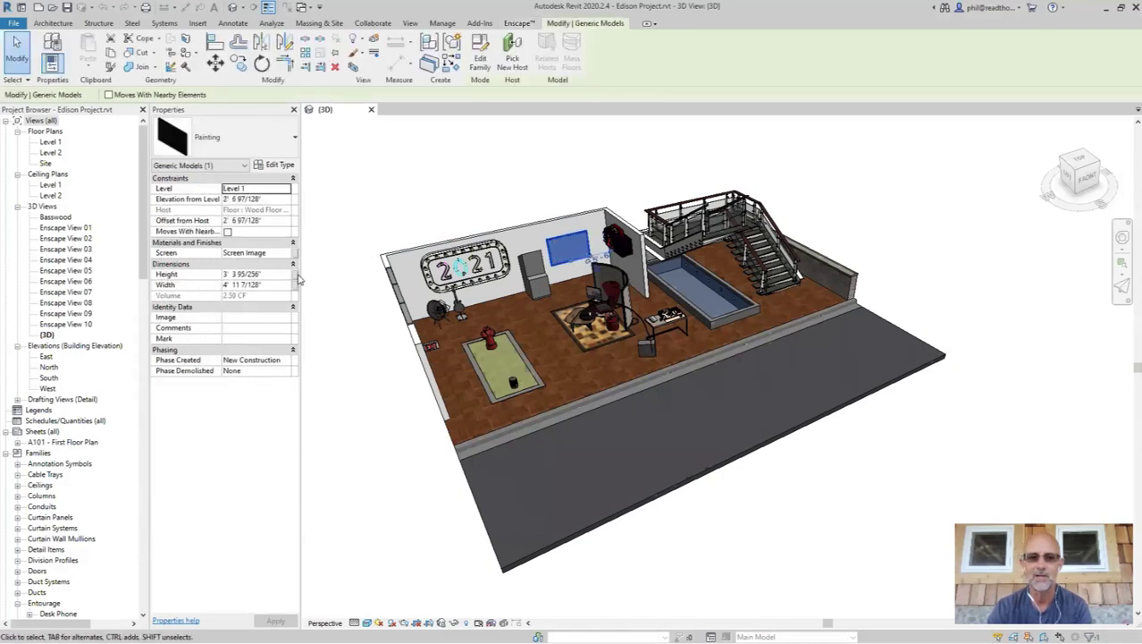
left_click(287, 255)
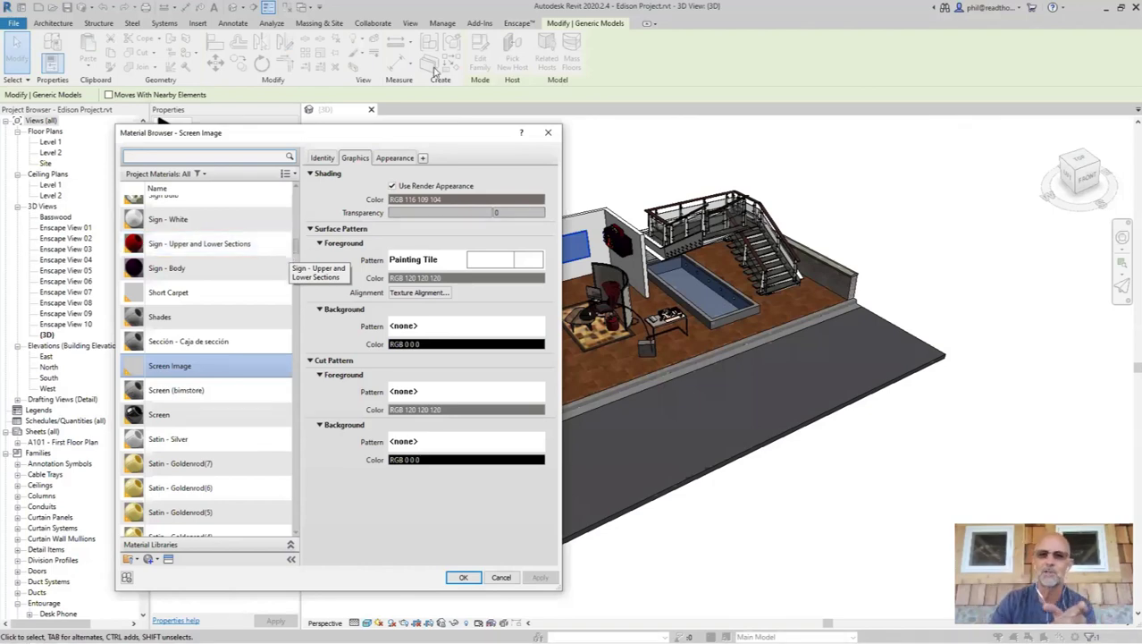
left_click(548, 132)
Search the Enscape Material Editor for "screen", review the Screen Image material's settings, and close the editor with the painting deselected.
left_click(518, 23)
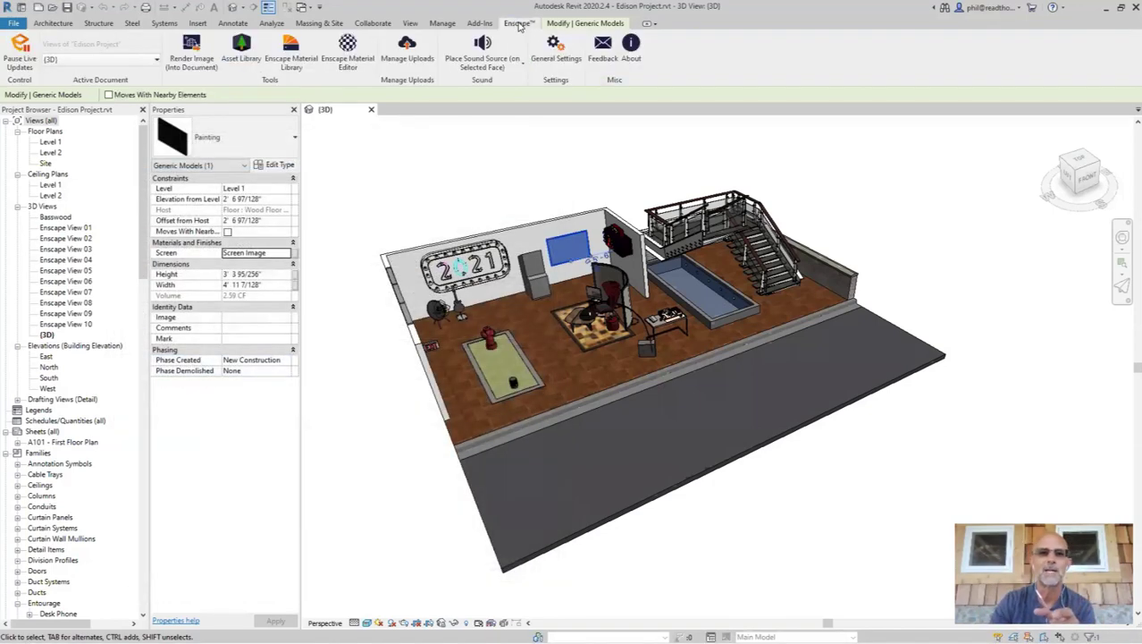
left_click(348, 52)
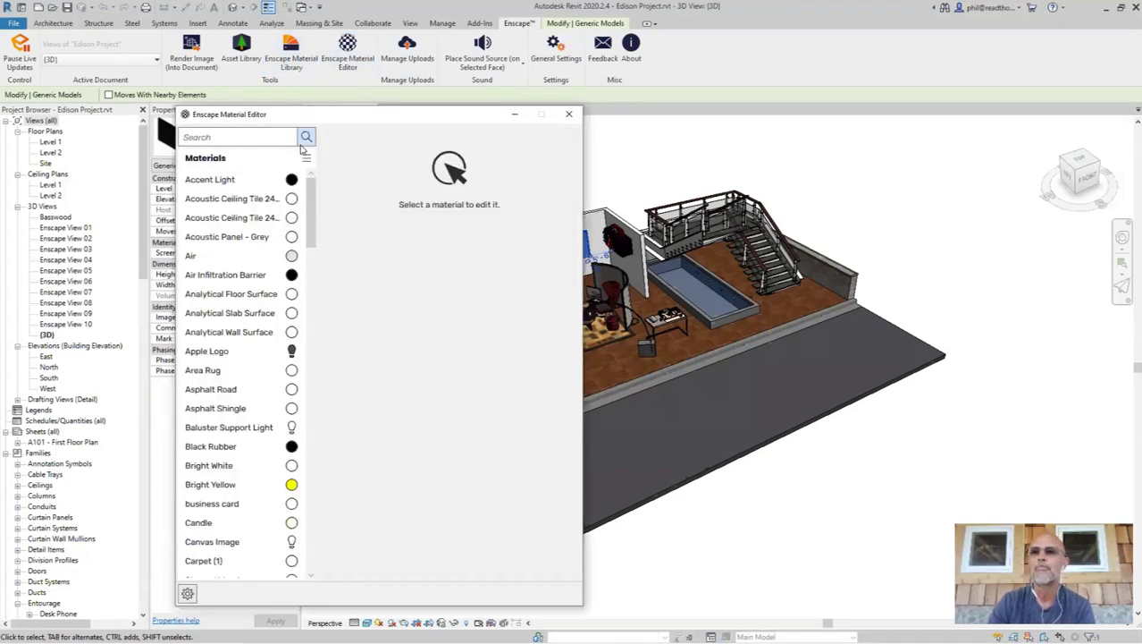
left_click(246, 139)
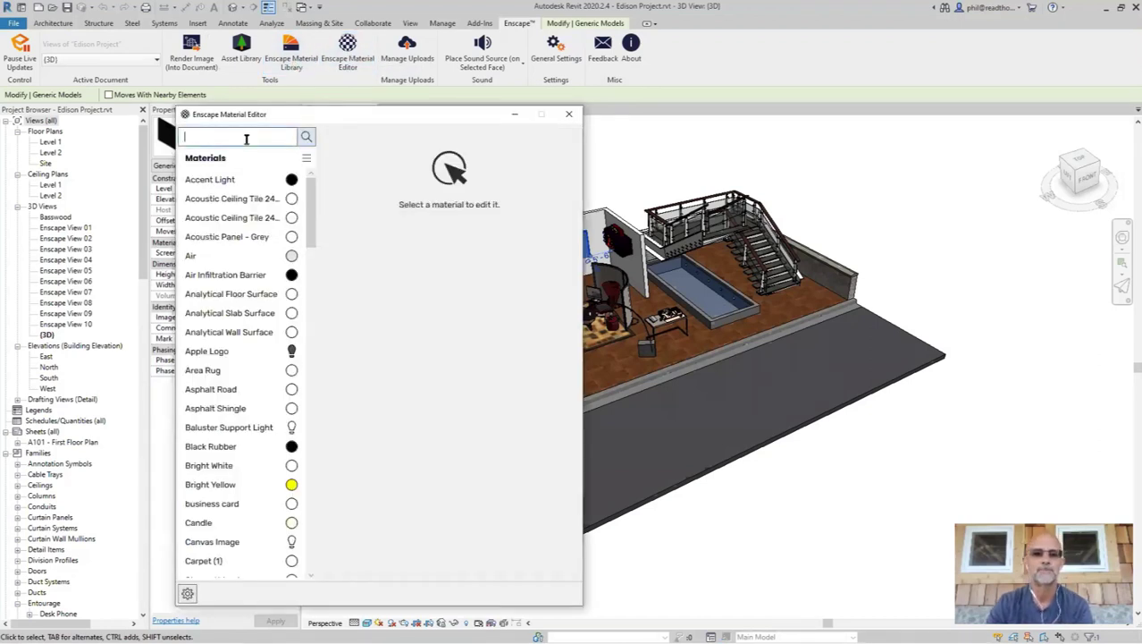
type("s")
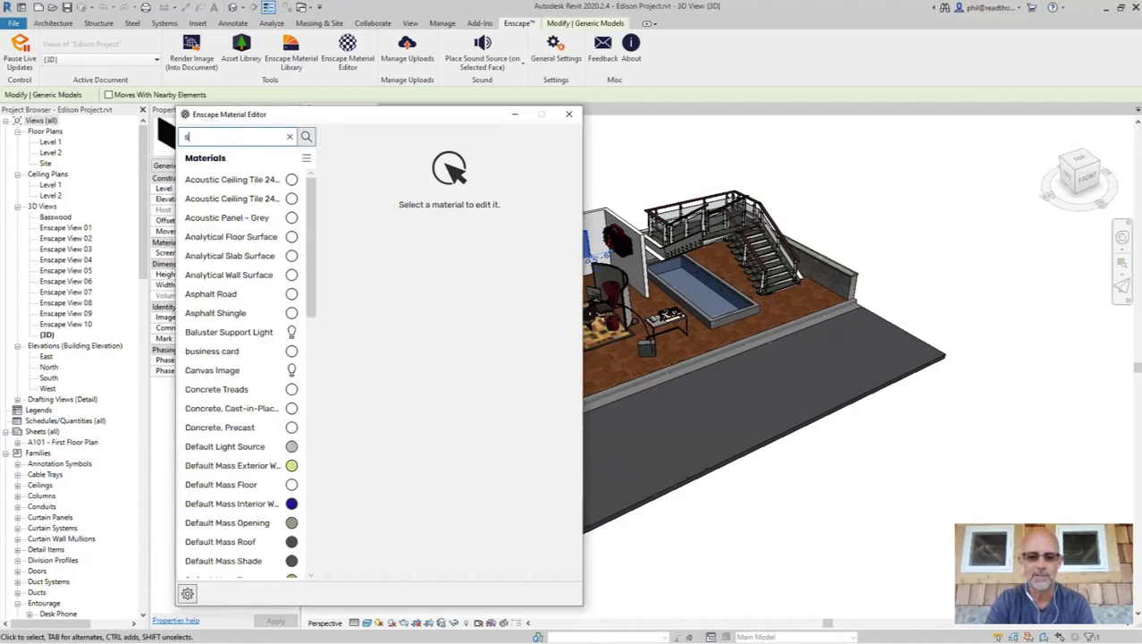
type("creen")
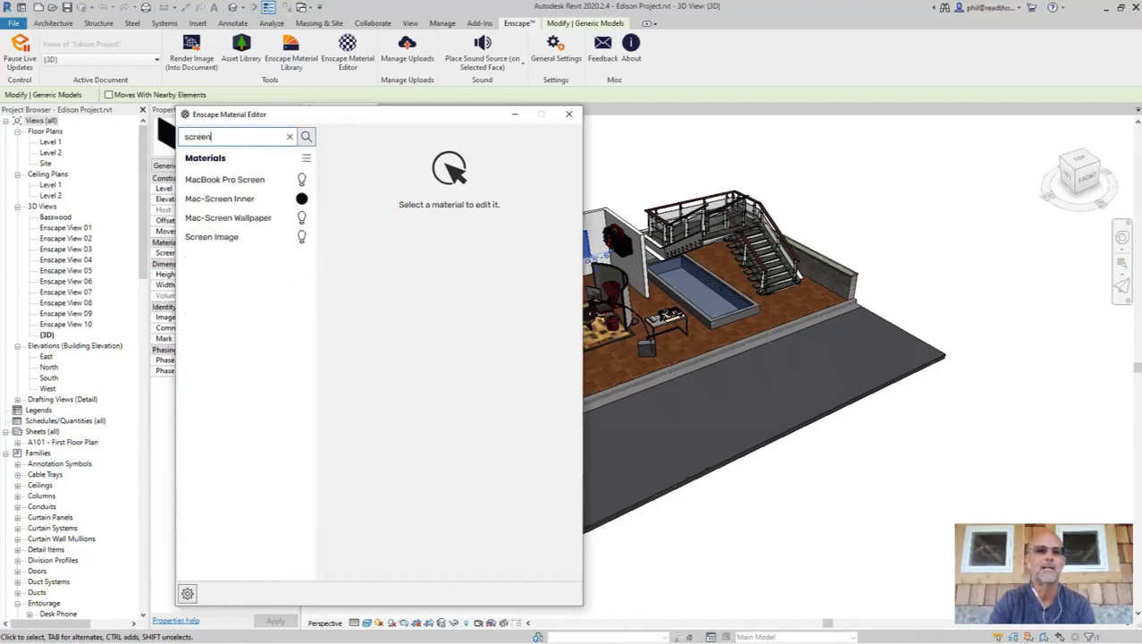
left_click(239, 235)
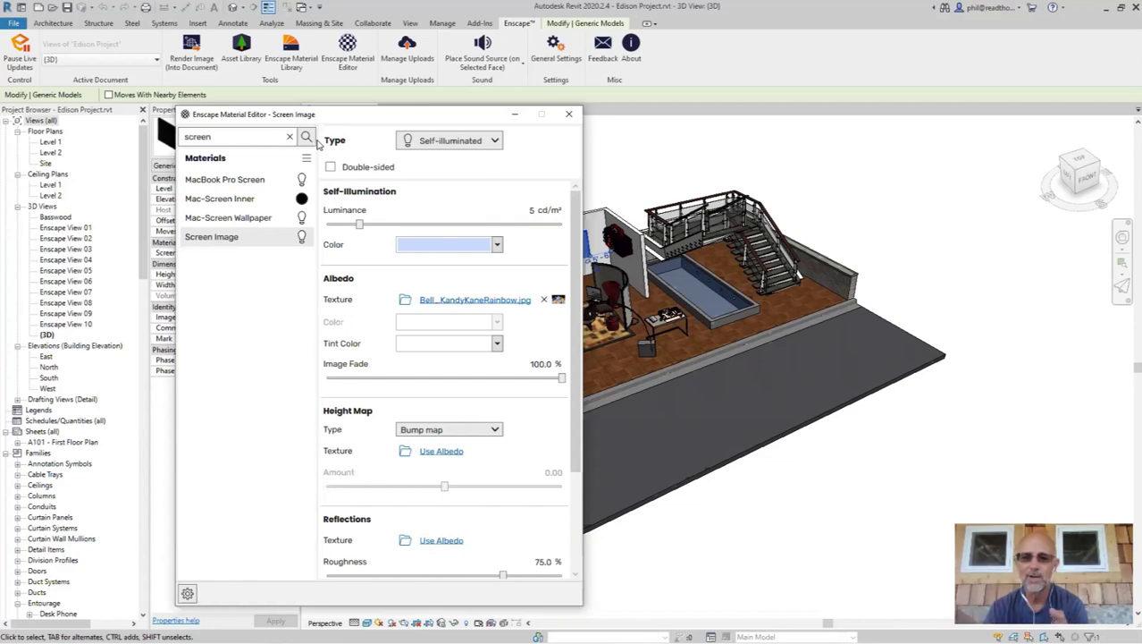
left_click(569, 114)
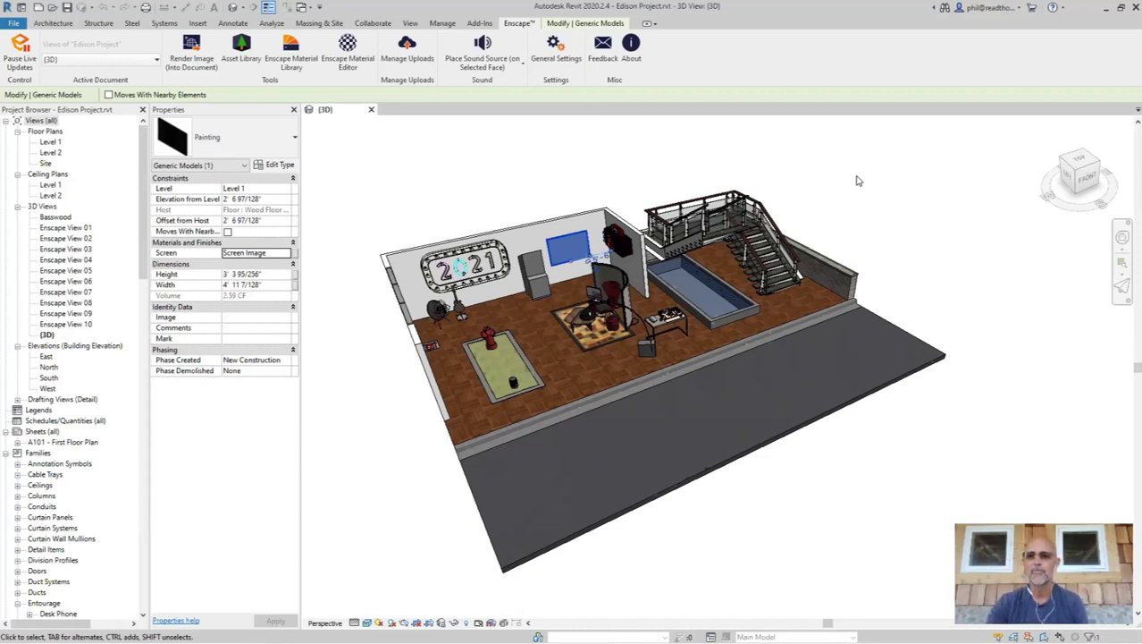
key("Escape")
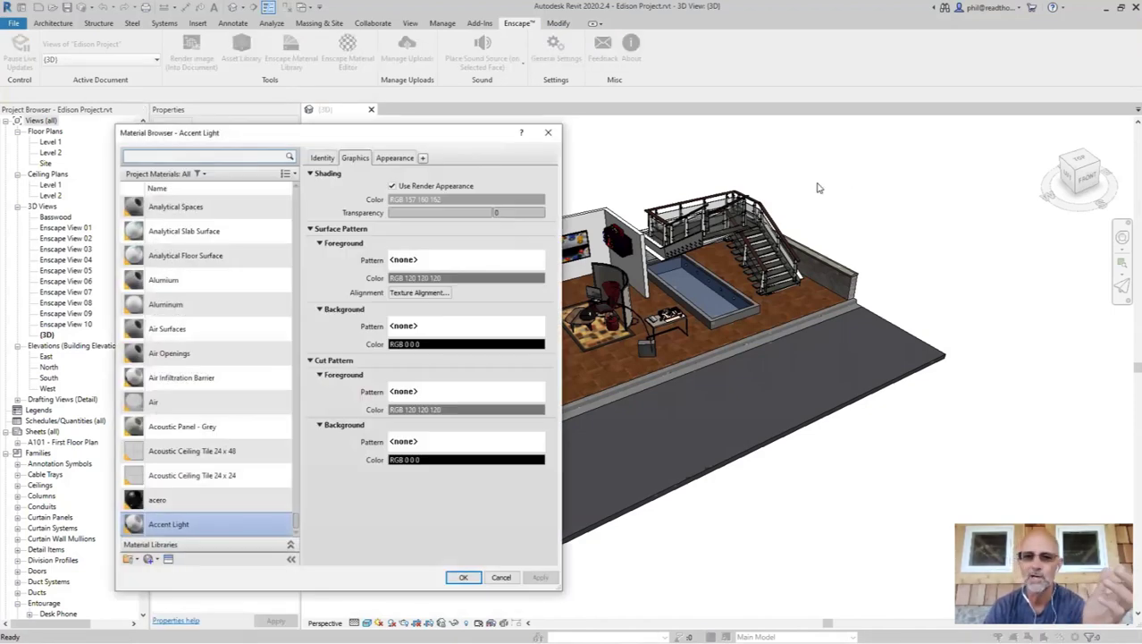
Compare the appearance properties of the Alumium and Aluminum materials in the Revit Material Browser and close it.
left_click_drag(474, 139, 614, 140)
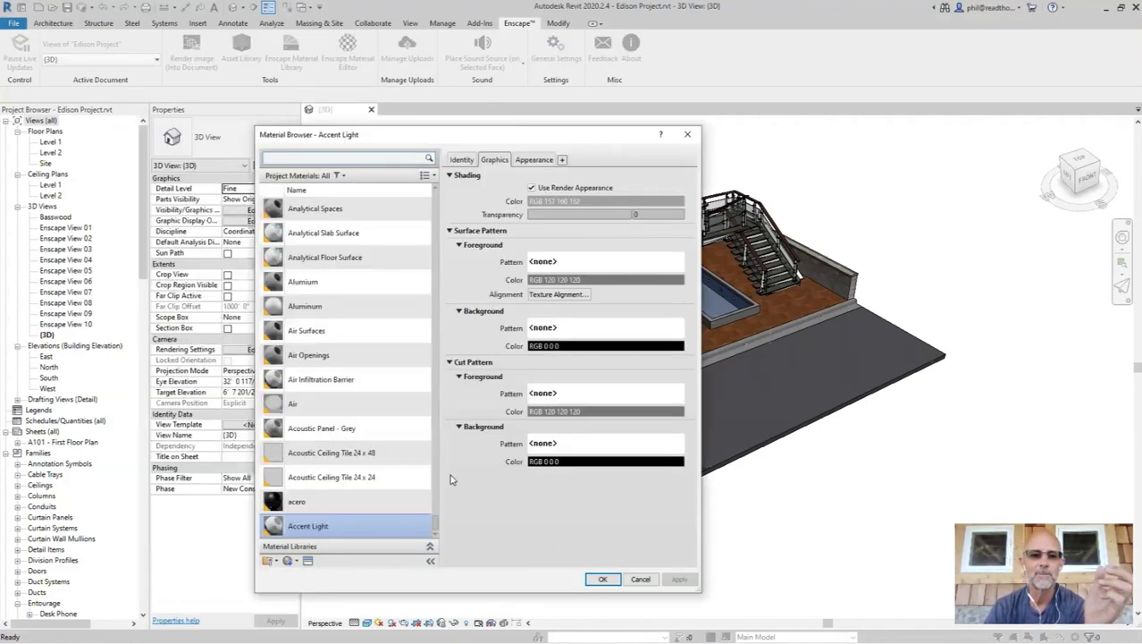
left_click(296, 562)
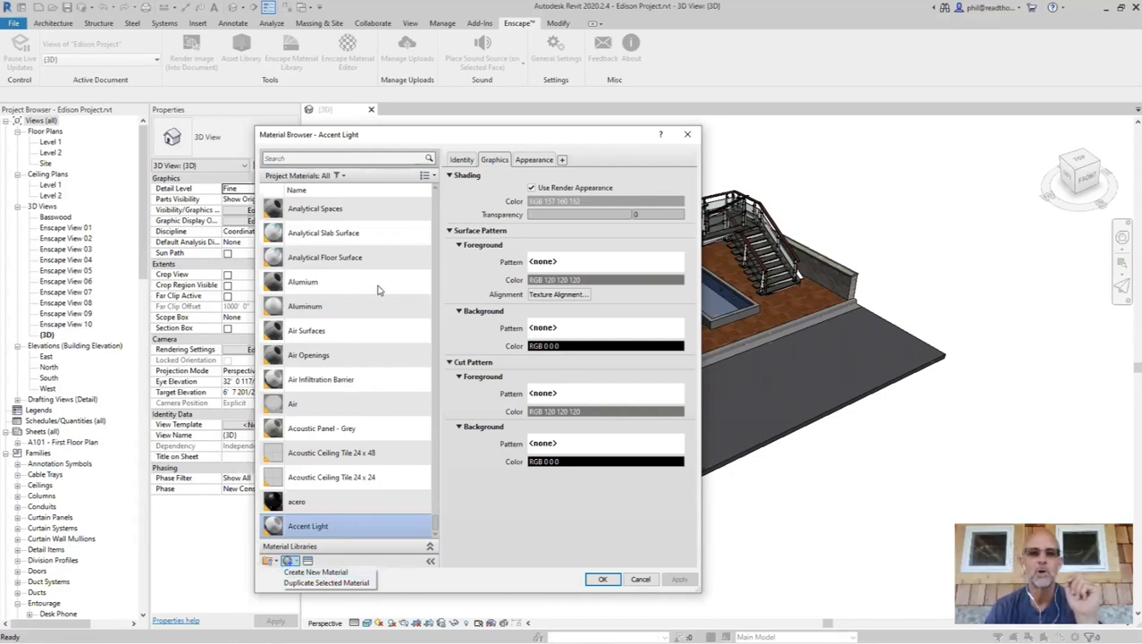
left_click(324, 285)
left_click(317, 283)
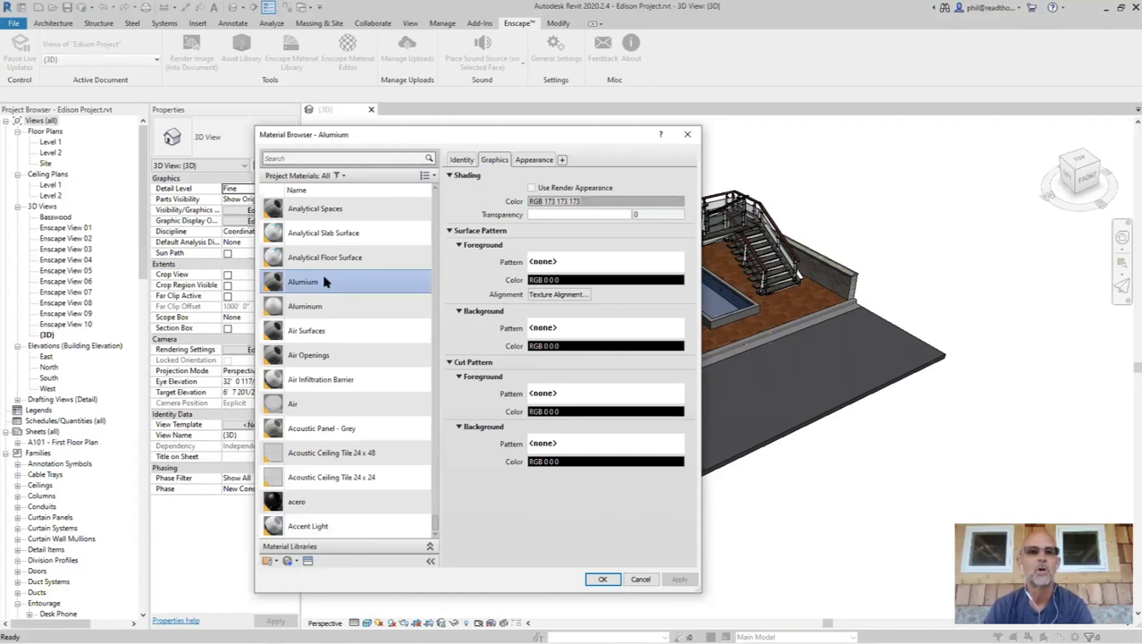
left_click(535, 160)
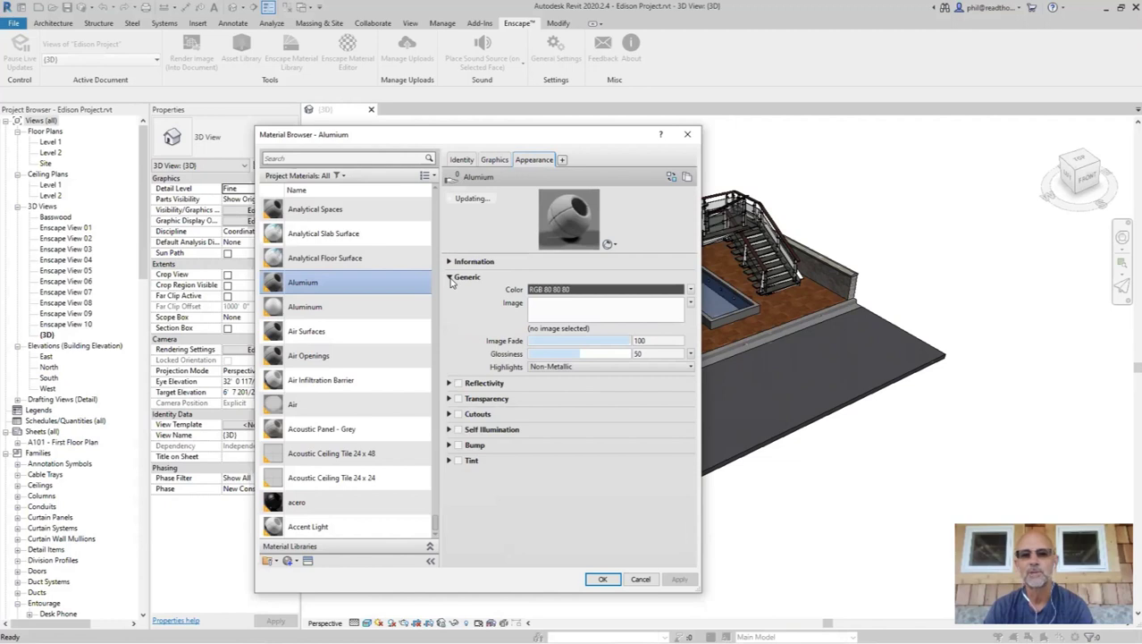
left_click(315, 307)
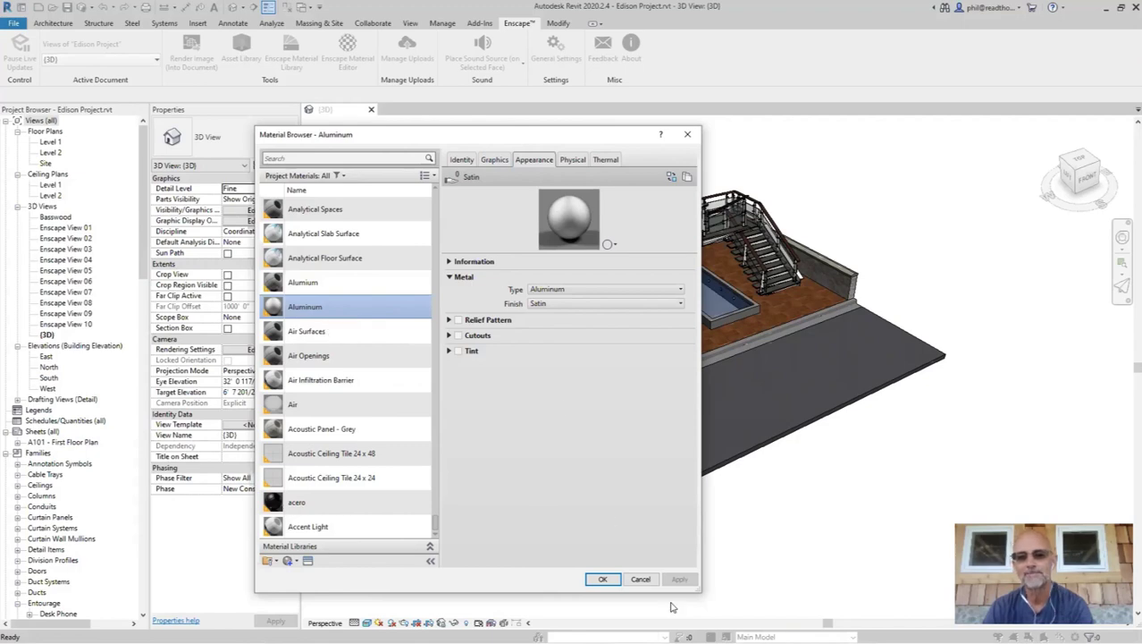
left_click(603, 579)
Search the Enscape Material Editor for "al" to see which project materials it lists, and close the editor.
left_click(348, 53)
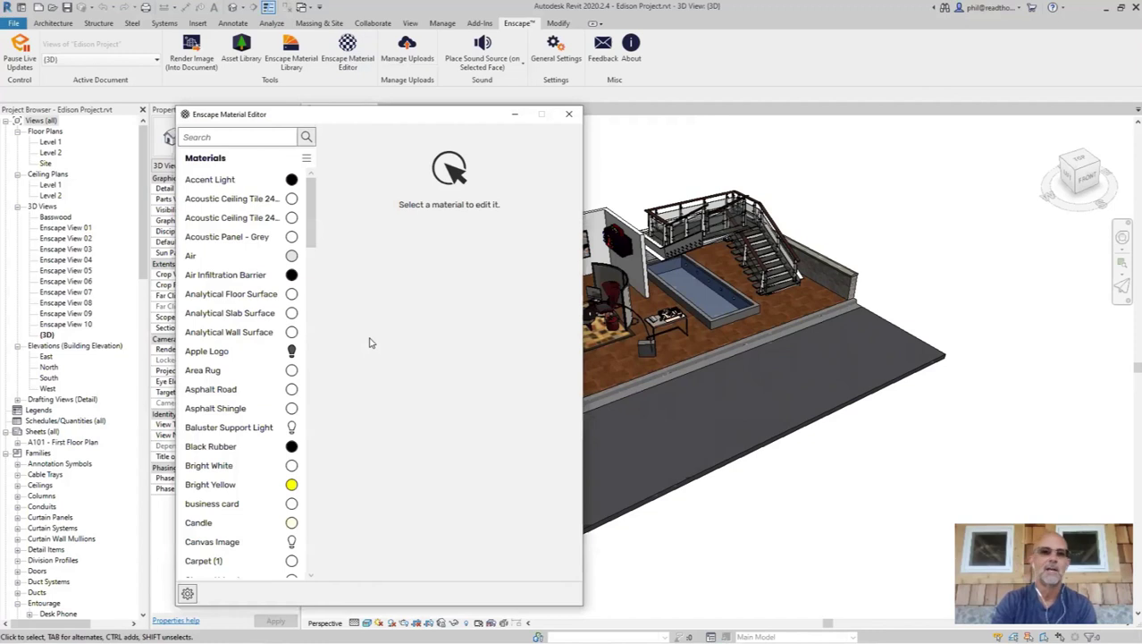
left_click(223, 137)
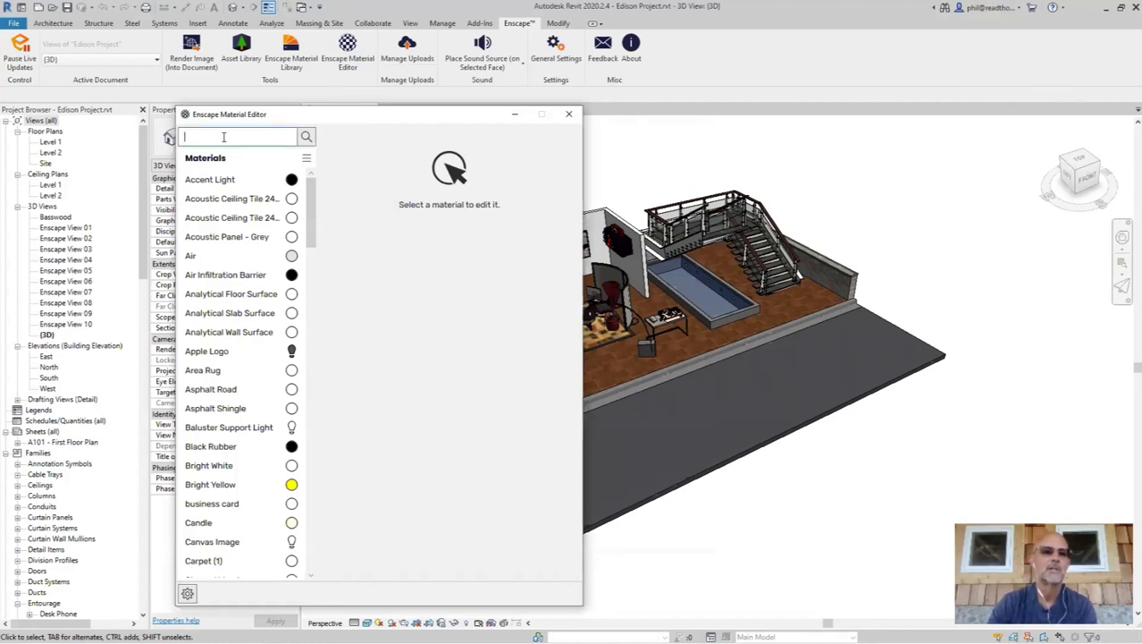
type("al")
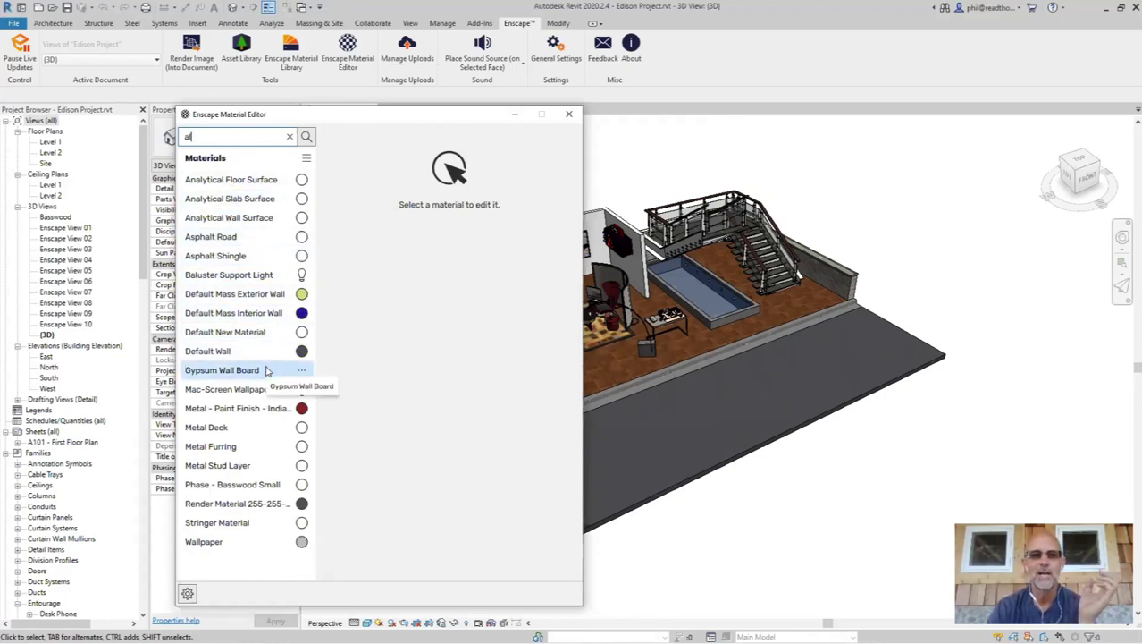
left_click(571, 115)
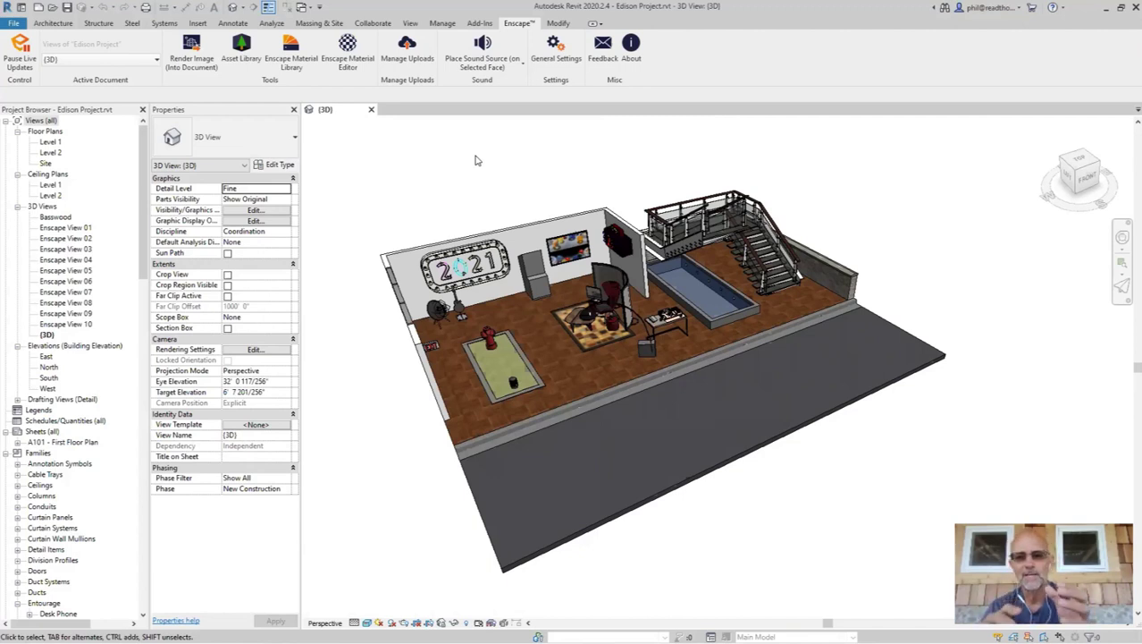
Inspect the layer material in the type structure of the retaining wall beside the stairs, and exit without changes.
left_click(827, 273)
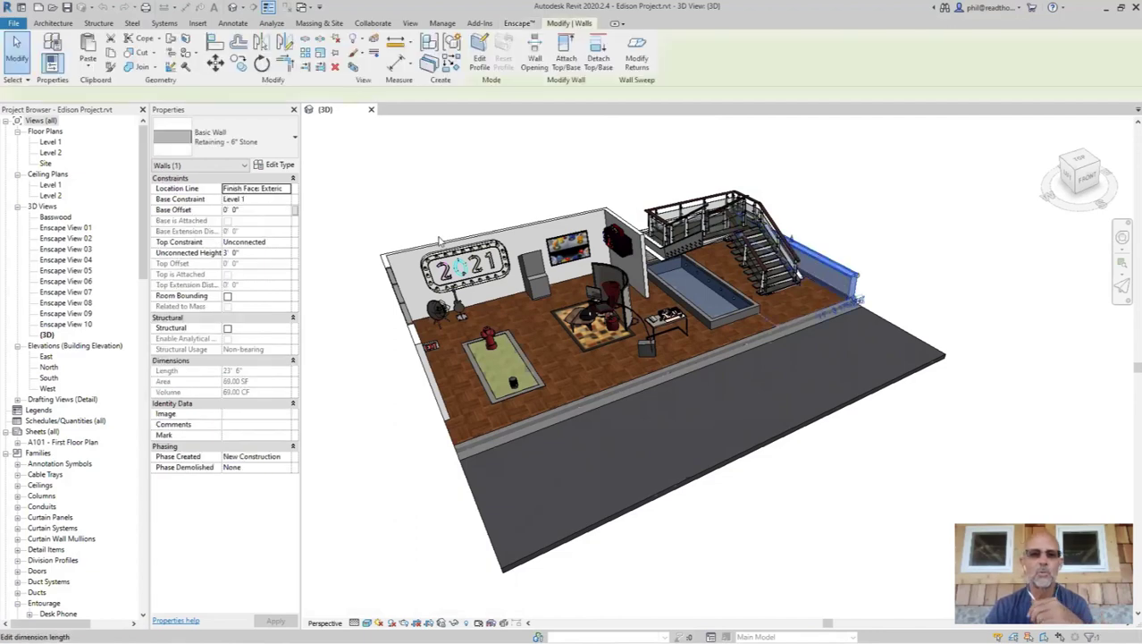
left_click(274, 164)
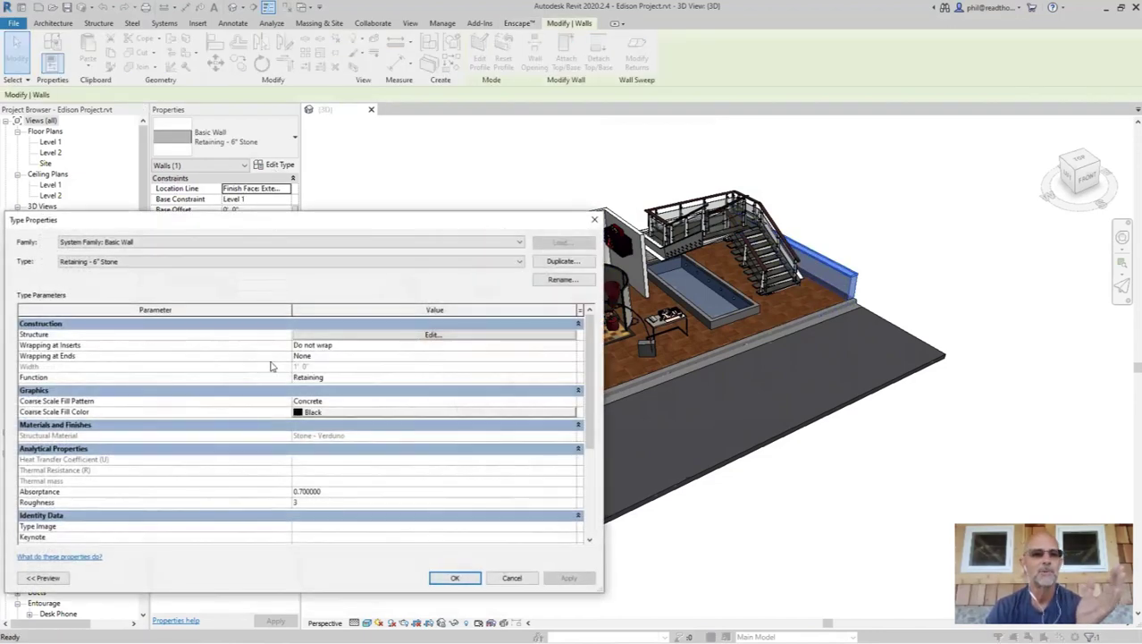
left_click(337, 336)
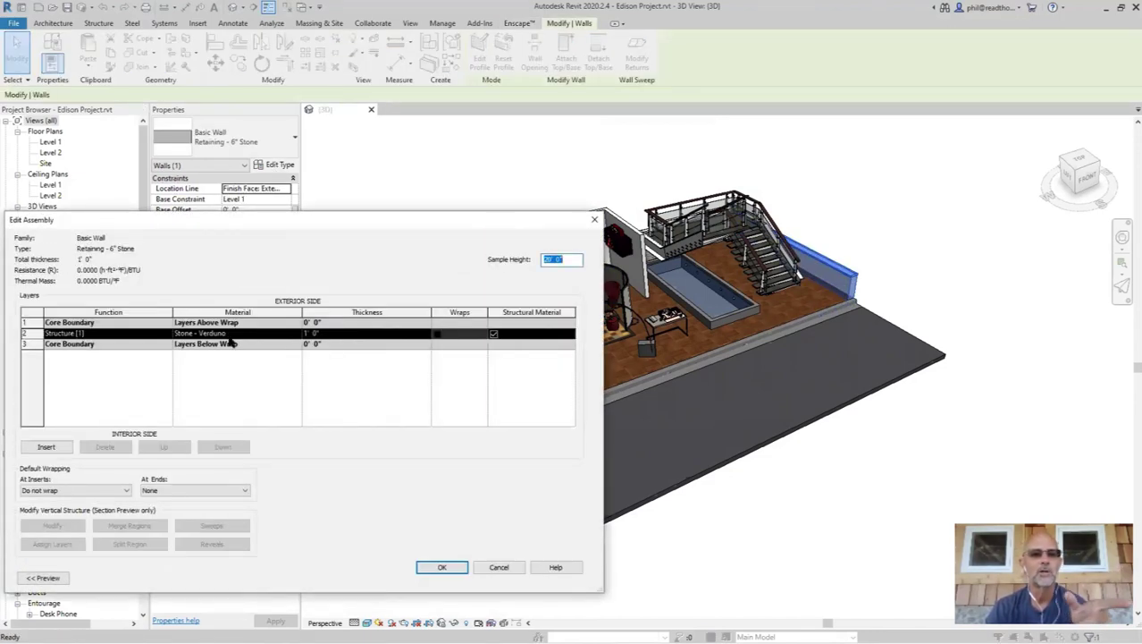
left_click(500, 570)
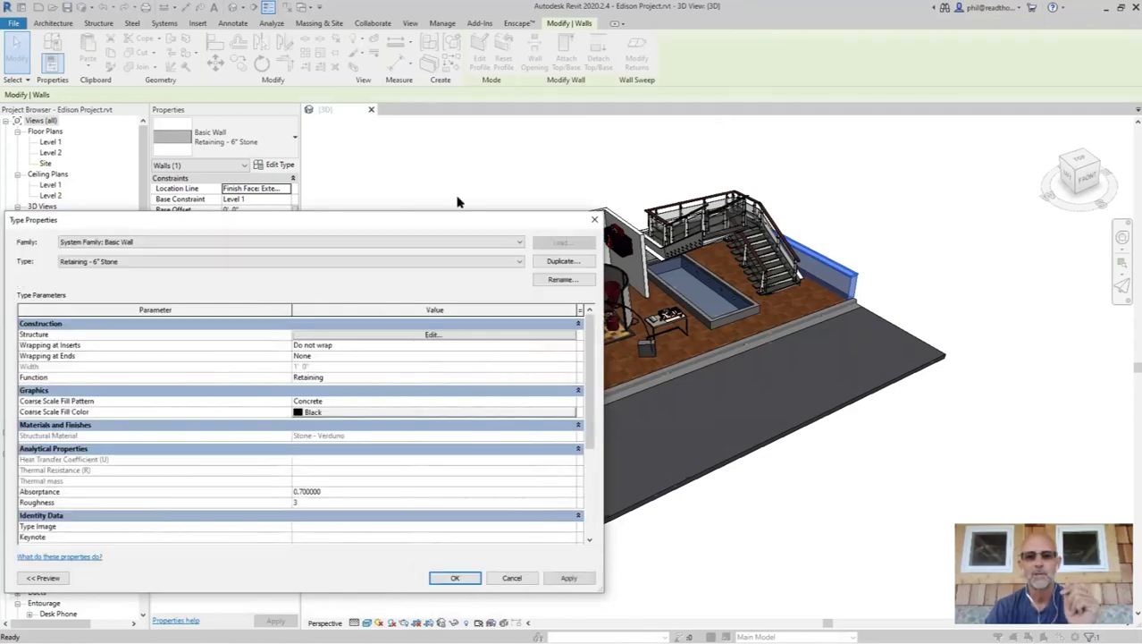
left_click(511, 577)
Open the Enscape Material Editor next to the render window, search for "stone" and open the Stone - Verduno material.
key("alt+Tab")
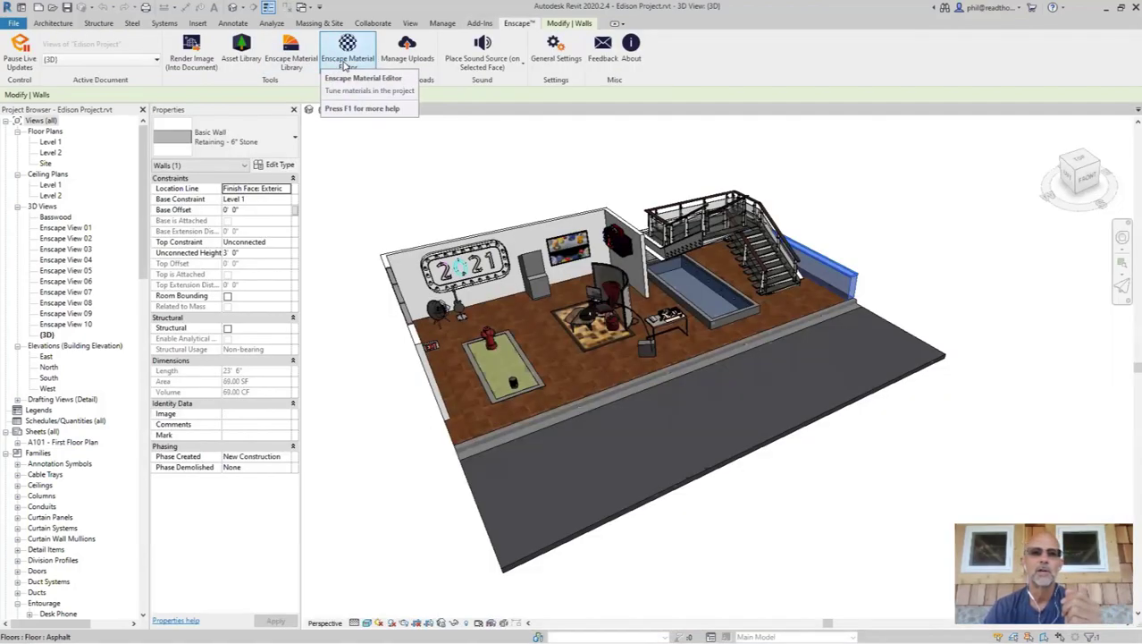
left_click(357, 68)
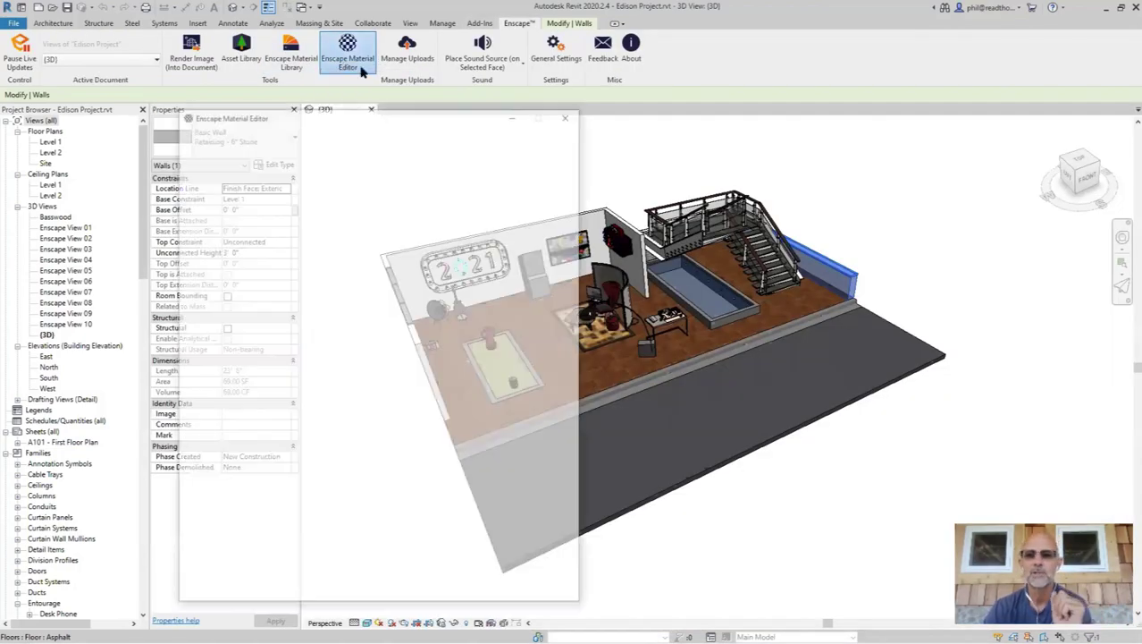
key("alt+Tab")
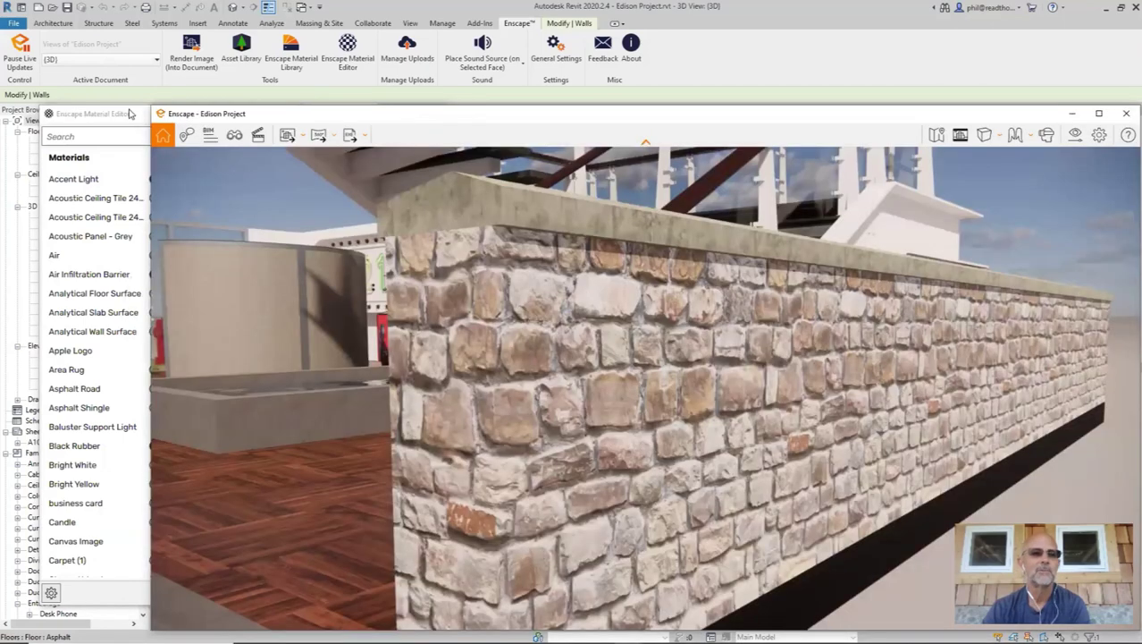
left_click(130, 113)
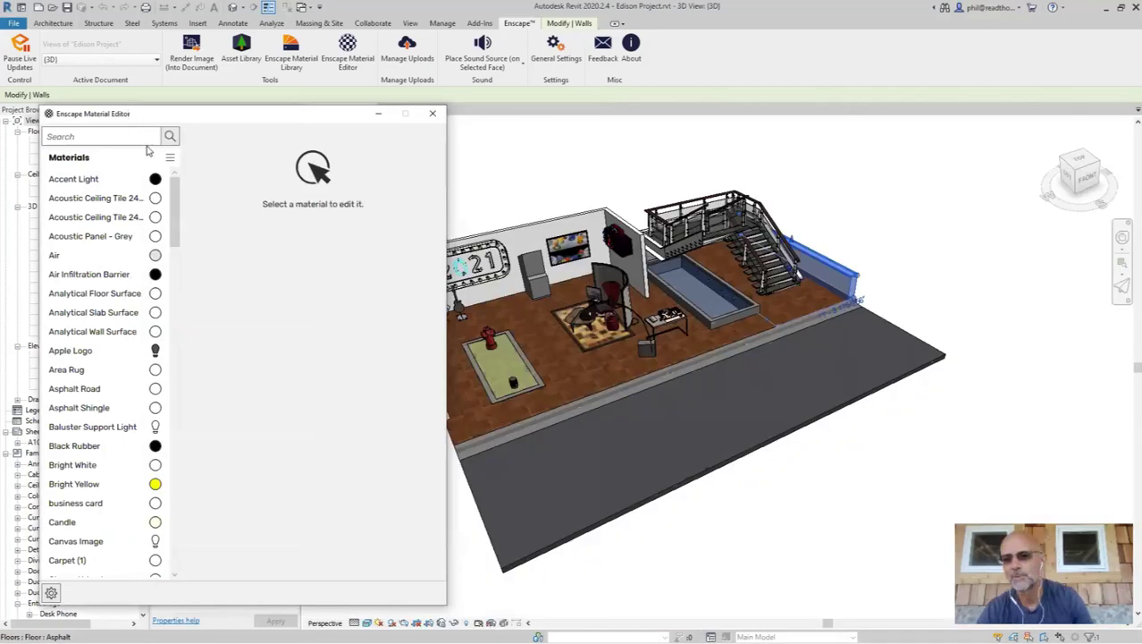
left_click(132, 136)
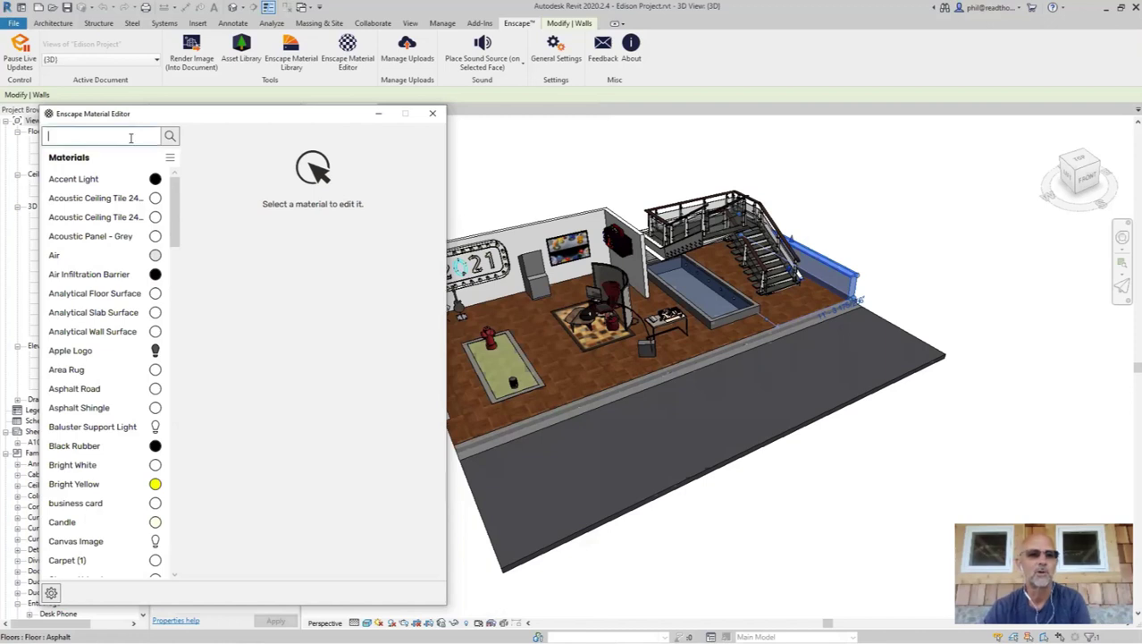
type("stone")
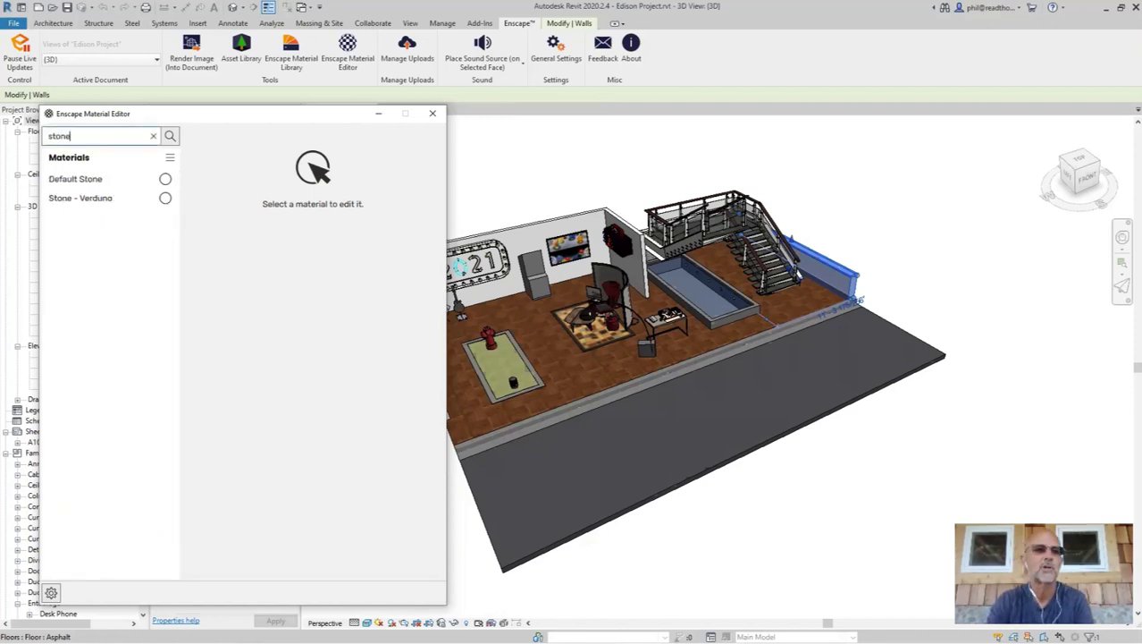
left_click(131, 205)
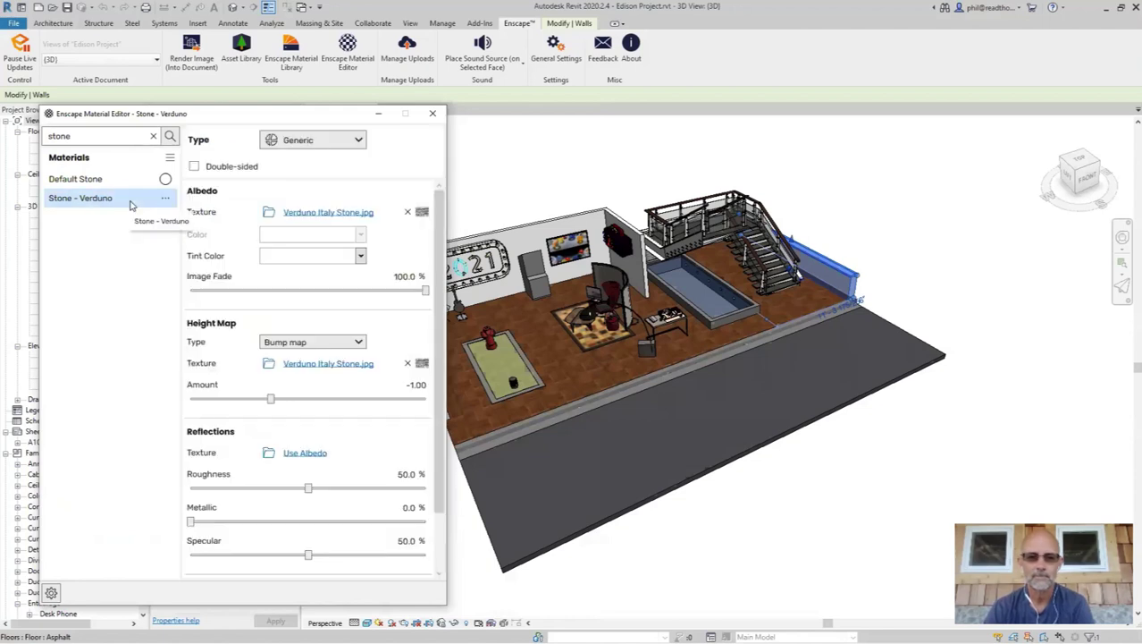
Set the height map type of Stone - Verduno to Displacement map and examine the wall up close in the Enscape render window.
left_click(359, 344)
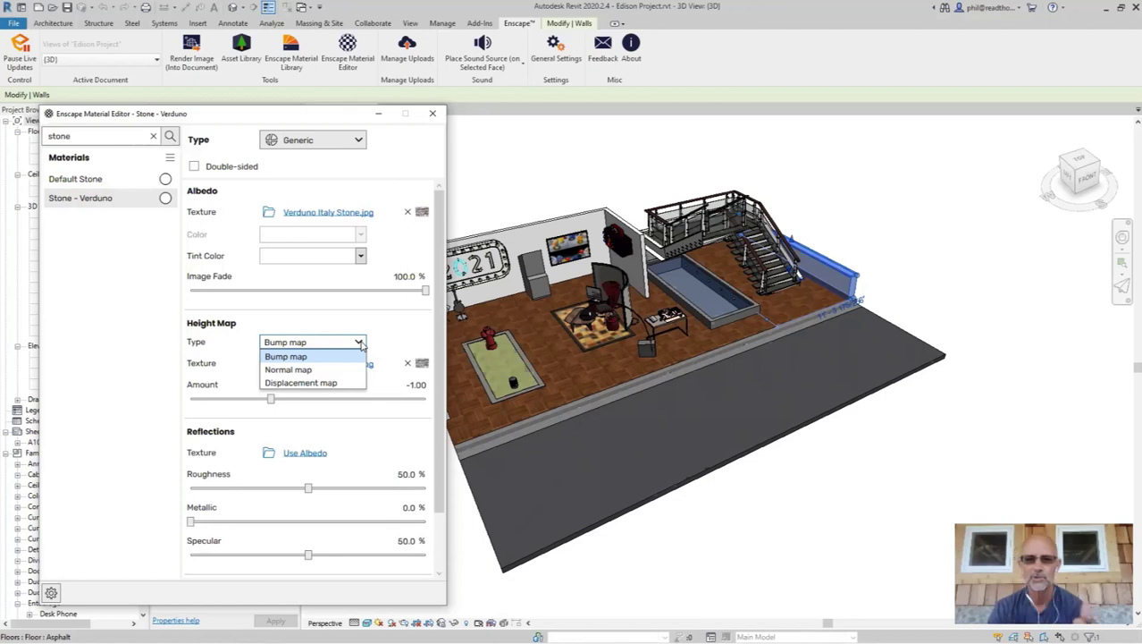
left_click(332, 383)
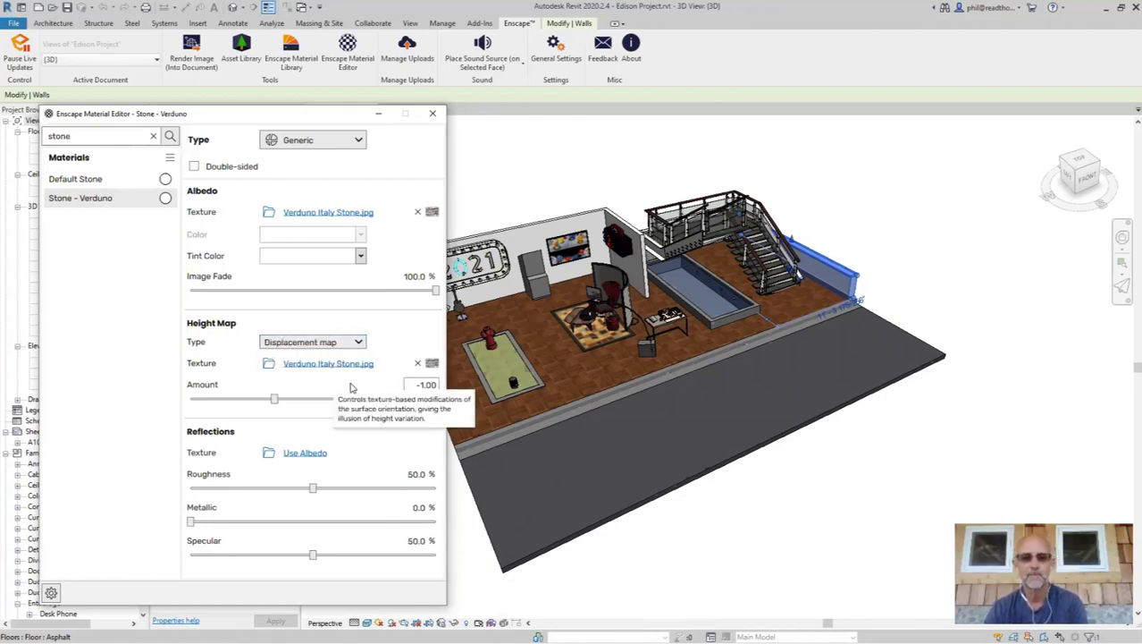
key("alt+Tab")
key("Tab")
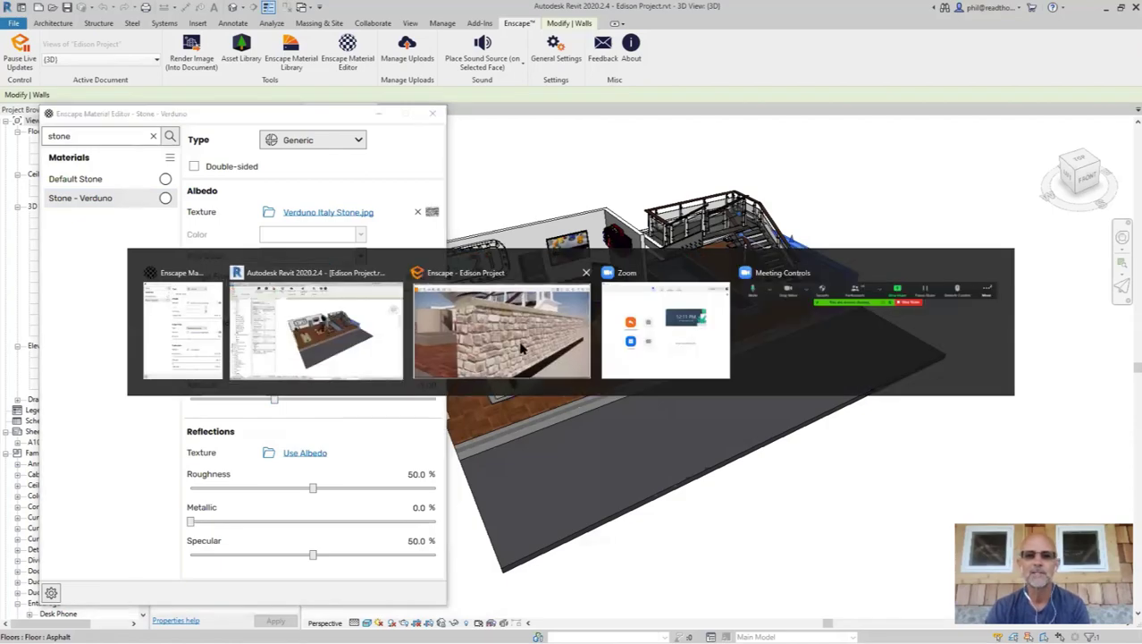
key("w")
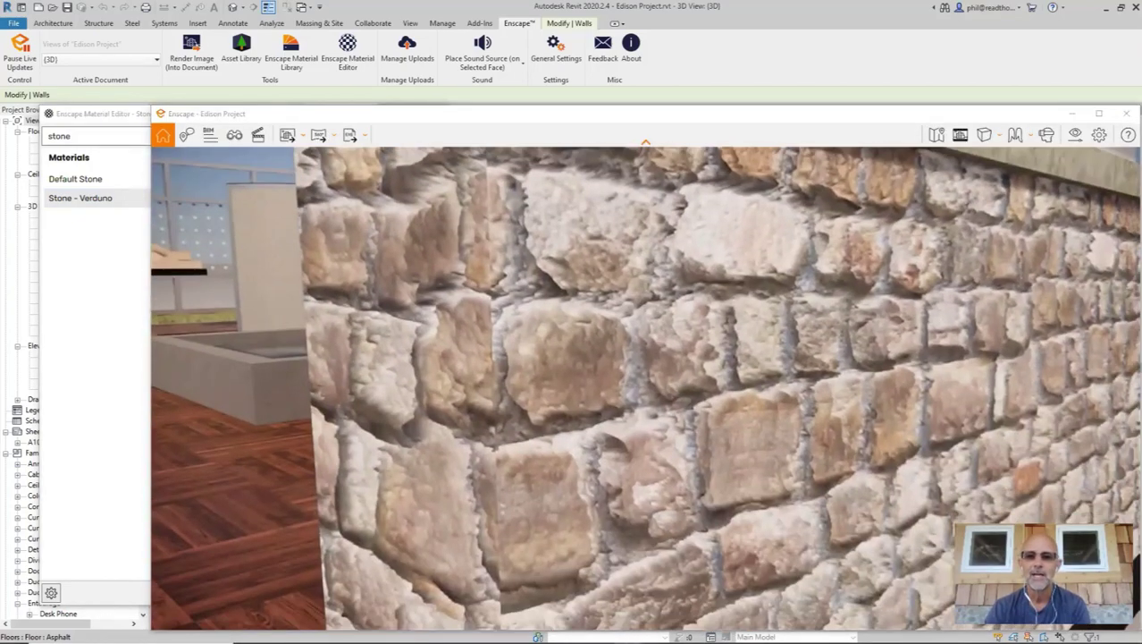
key("a")
key("d")
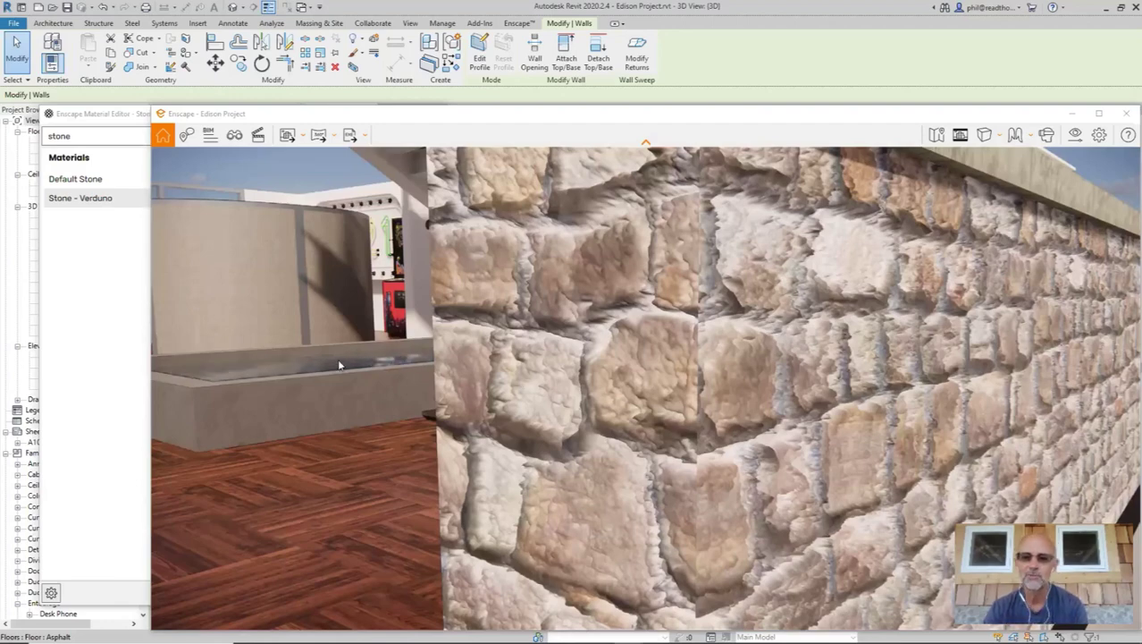
Lower the displacement amount of Stone - Verduno well below -1.00 and examine the wall in the Enscape render window.
key("alt+Tab")
left_click(498, 354)
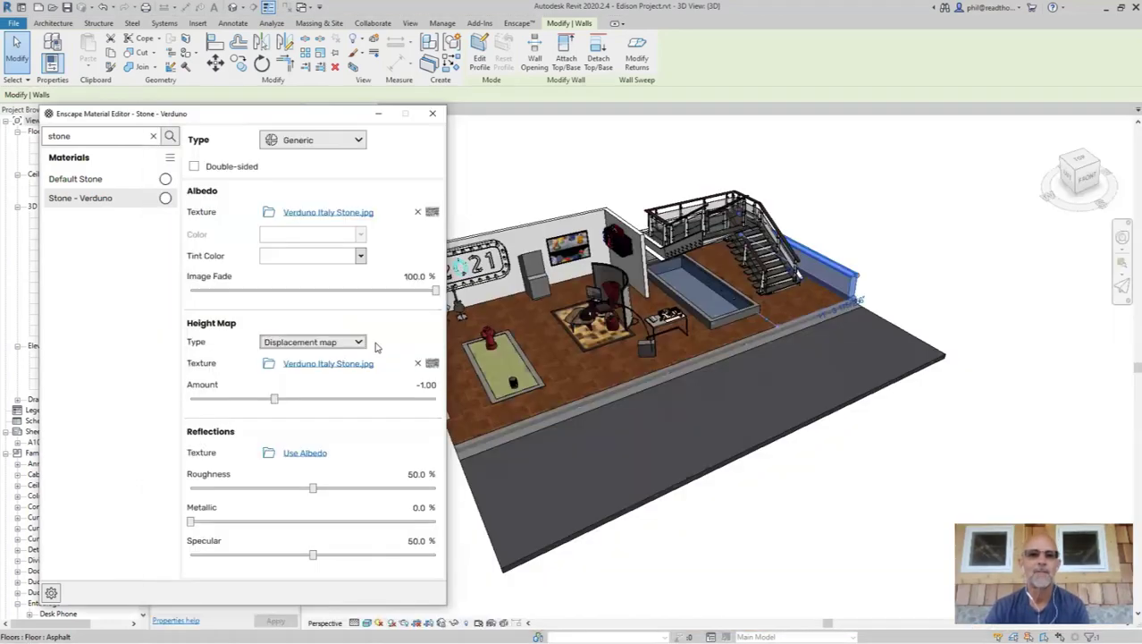
left_click_drag(278, 403, 230, 402)
key("alt+Tab")
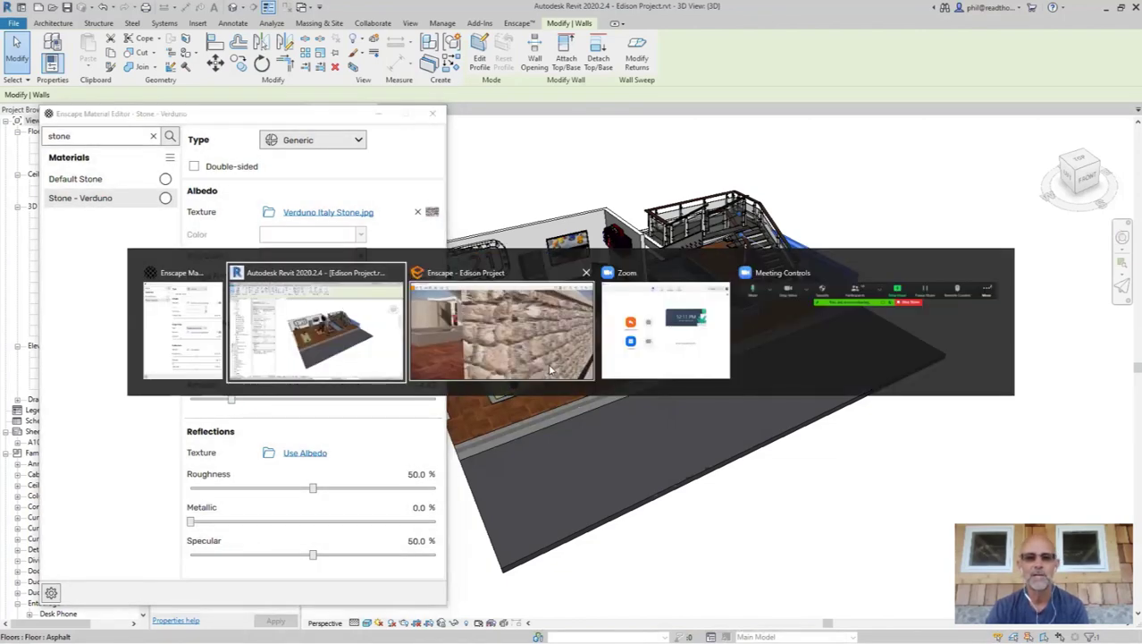
left_click(537, 329)
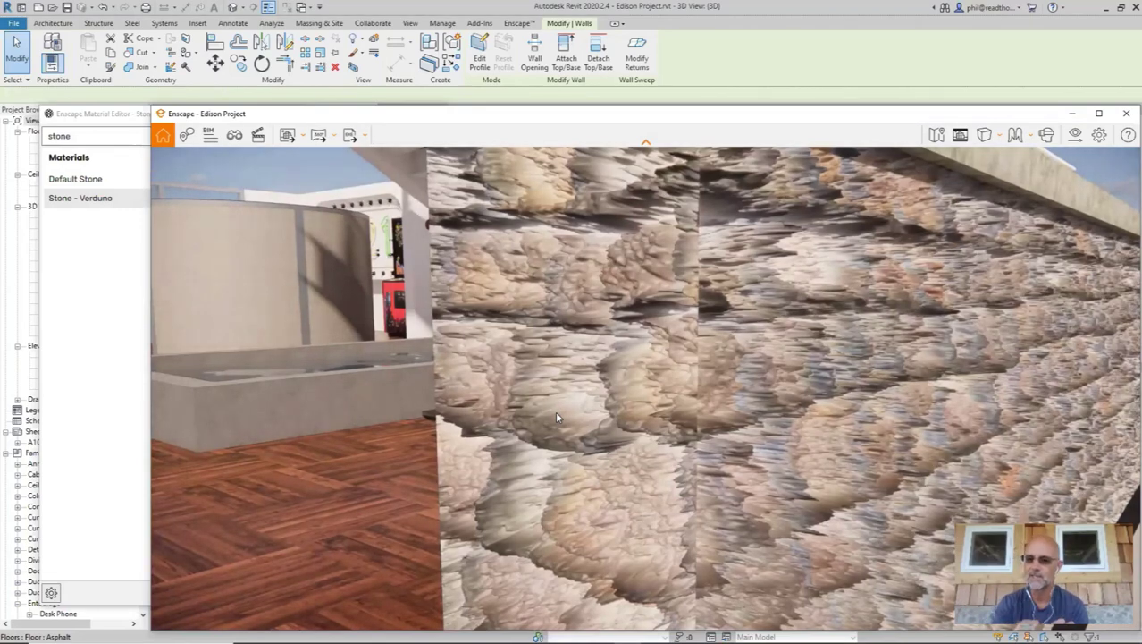
Set the displacement amount of Stone - Verduno to 2.08, check the wall in the Enscape render window, and close the material editor.
key("alt+Tab")
key("alt+Tab")
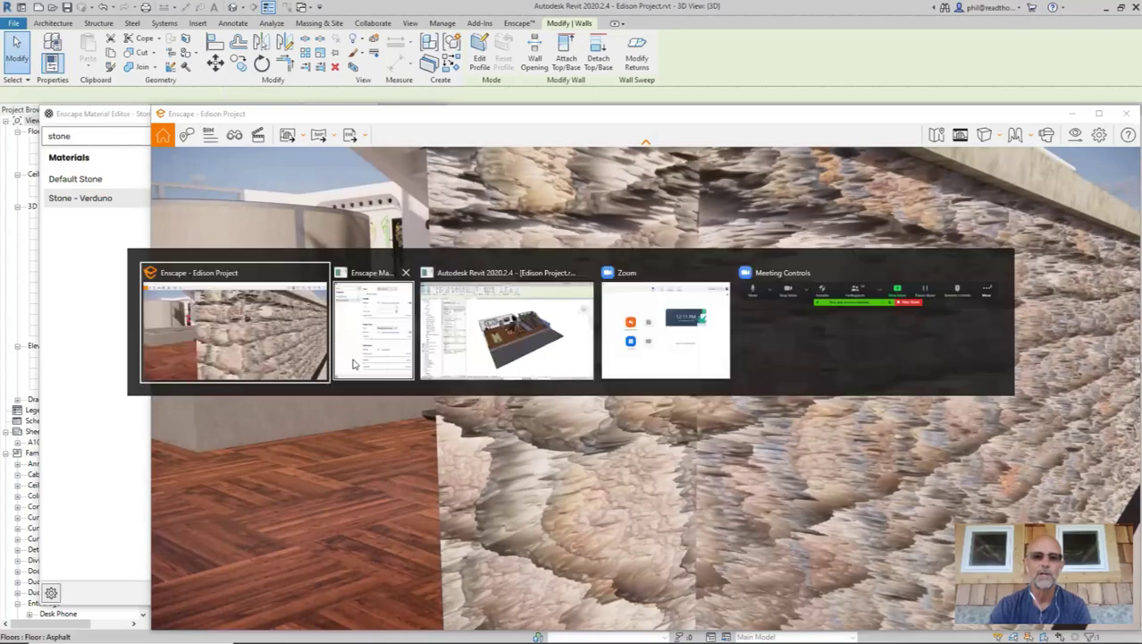
left_click_drag(233, 398, 366, 403)
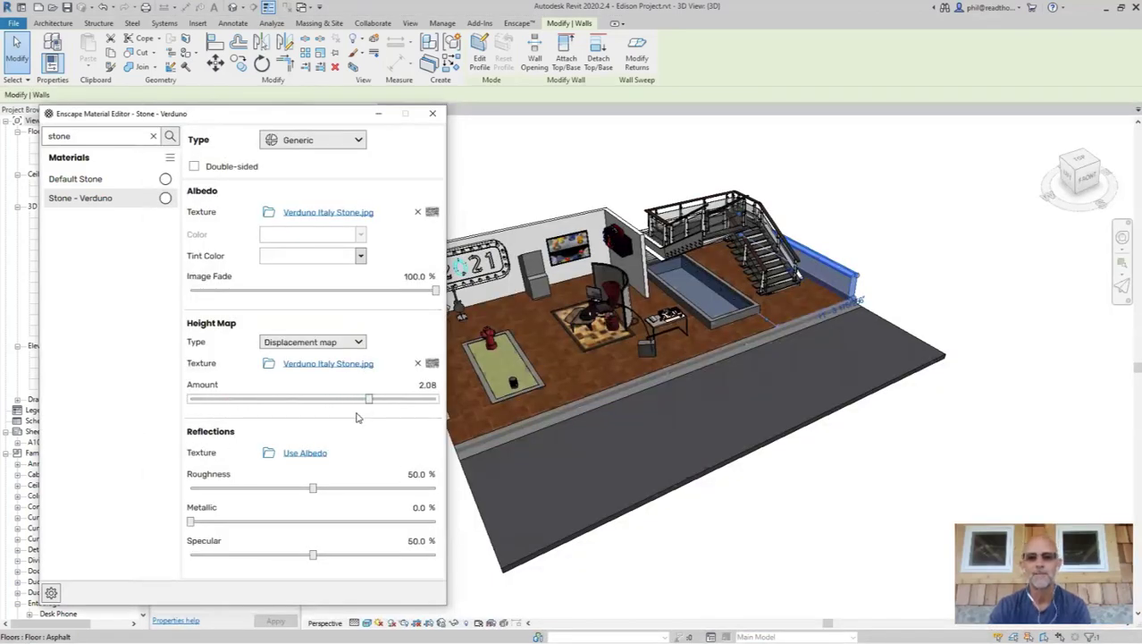
key("alt+Tab")
left_click(541, 353)
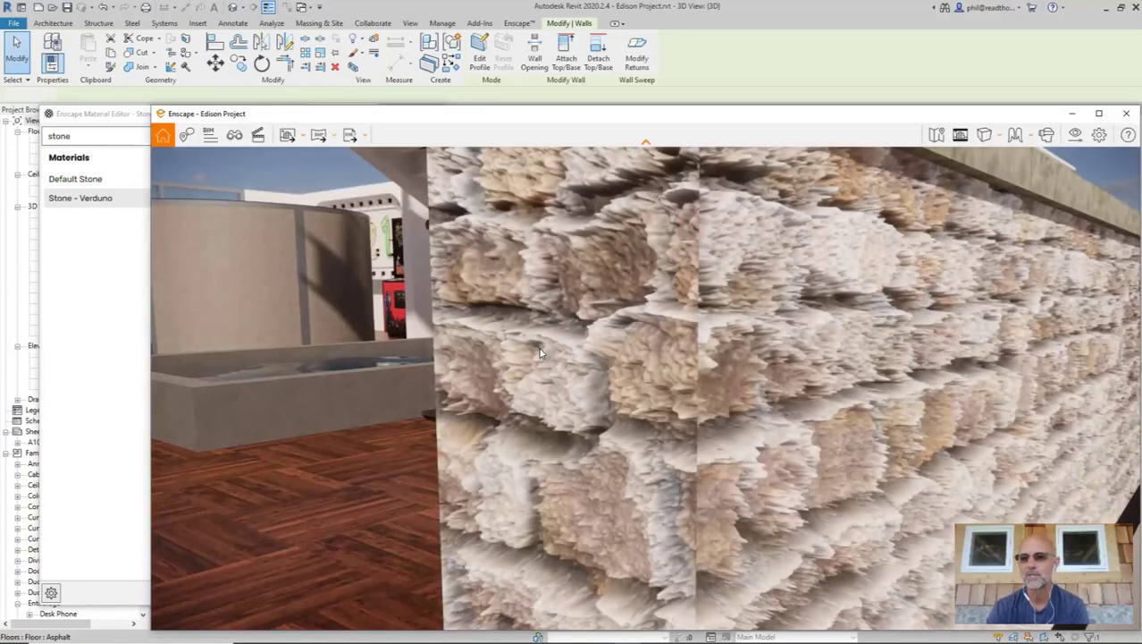
key("alt+Tab")
left_click(400, 343)
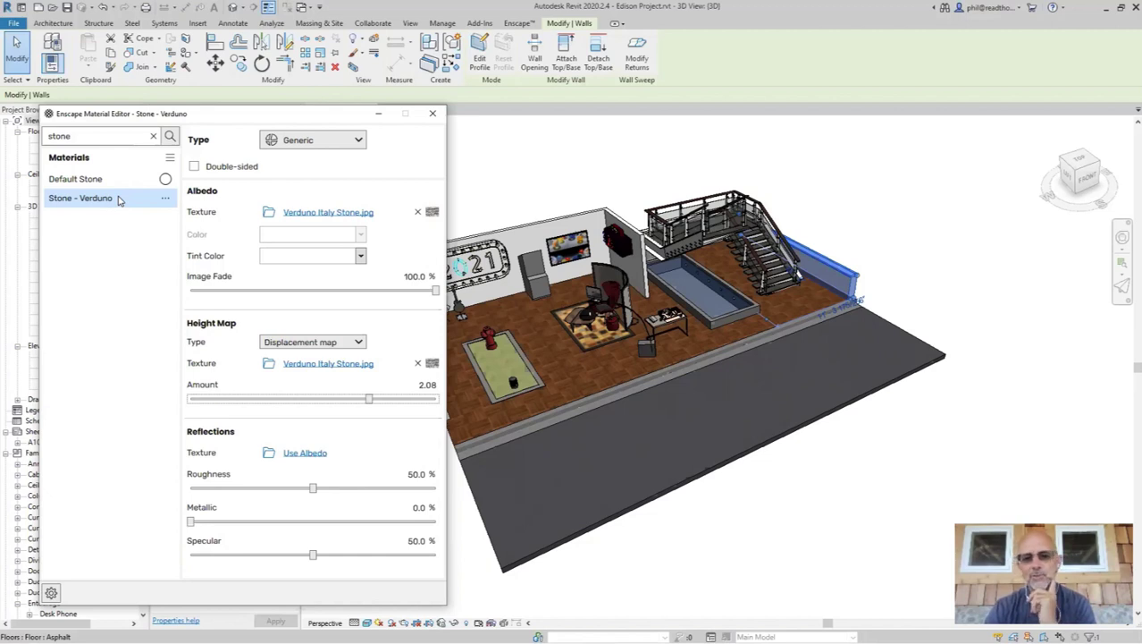
left_click(117, 197)
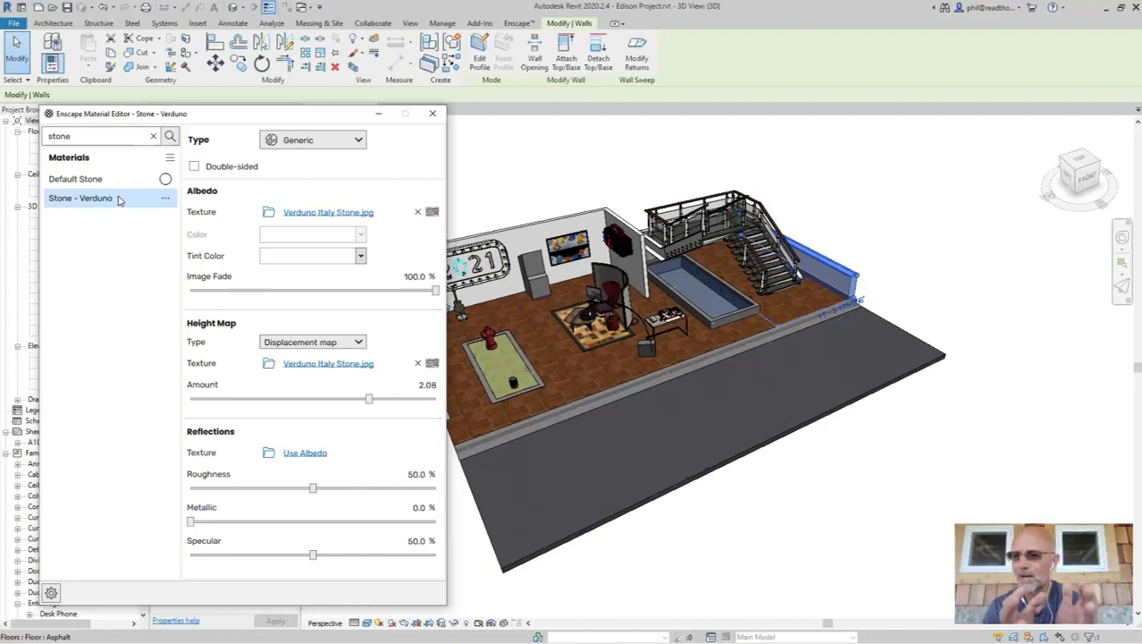
left_click(433, 113)
left_click(894, 201)
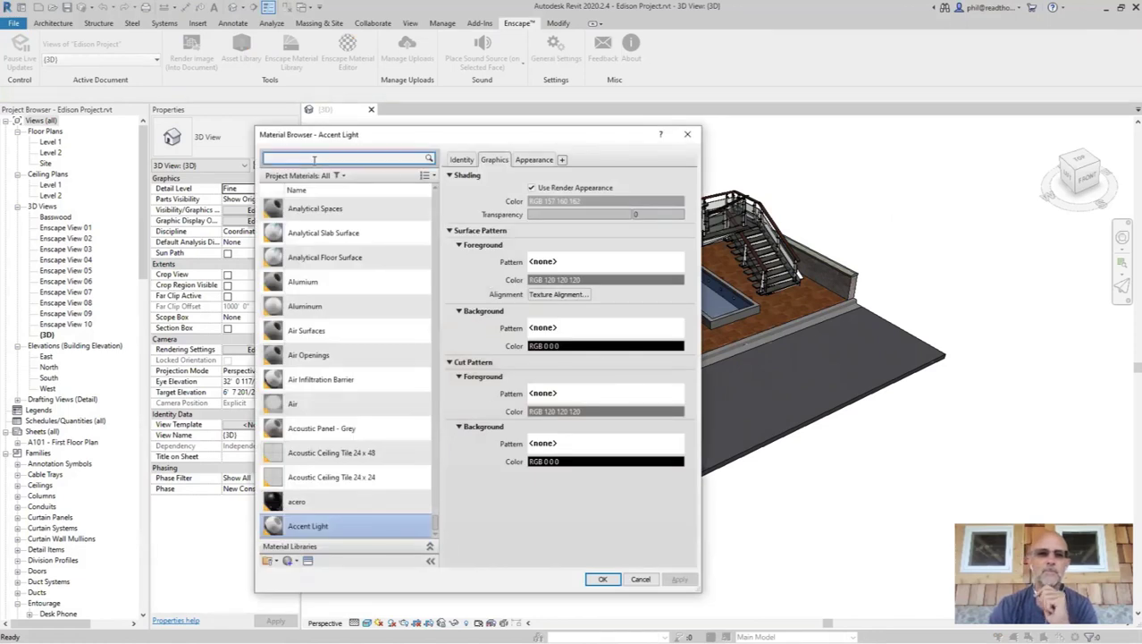
Find the Stone - Verduno material in Revit's Material Browser by searching for "stone" and rename it Low Wall.
type("c")
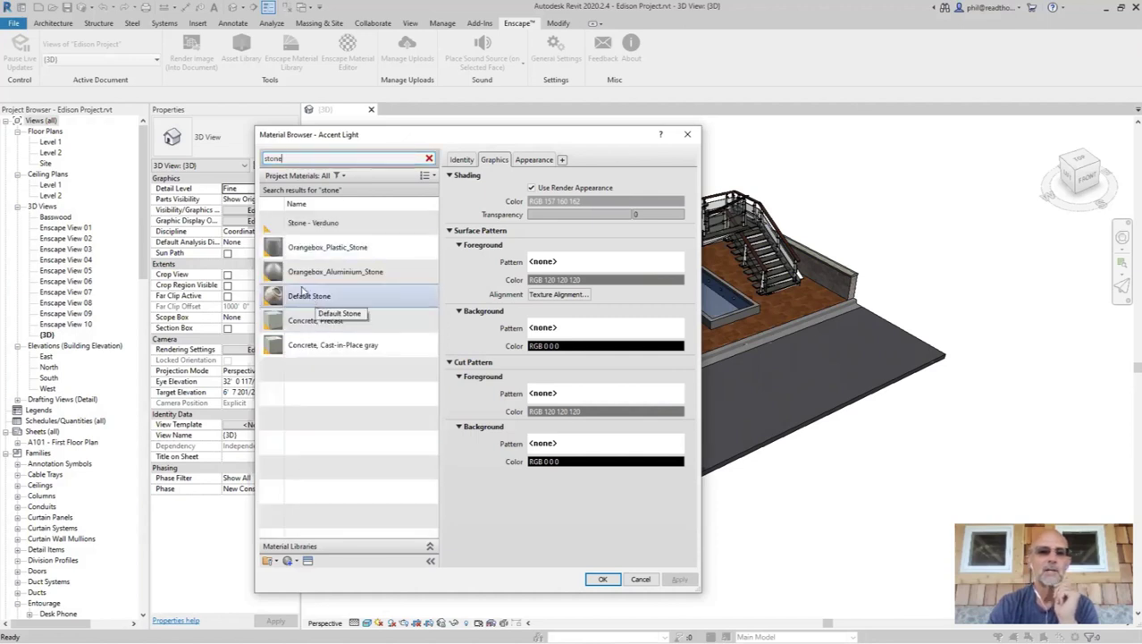
left_click(317, 223)
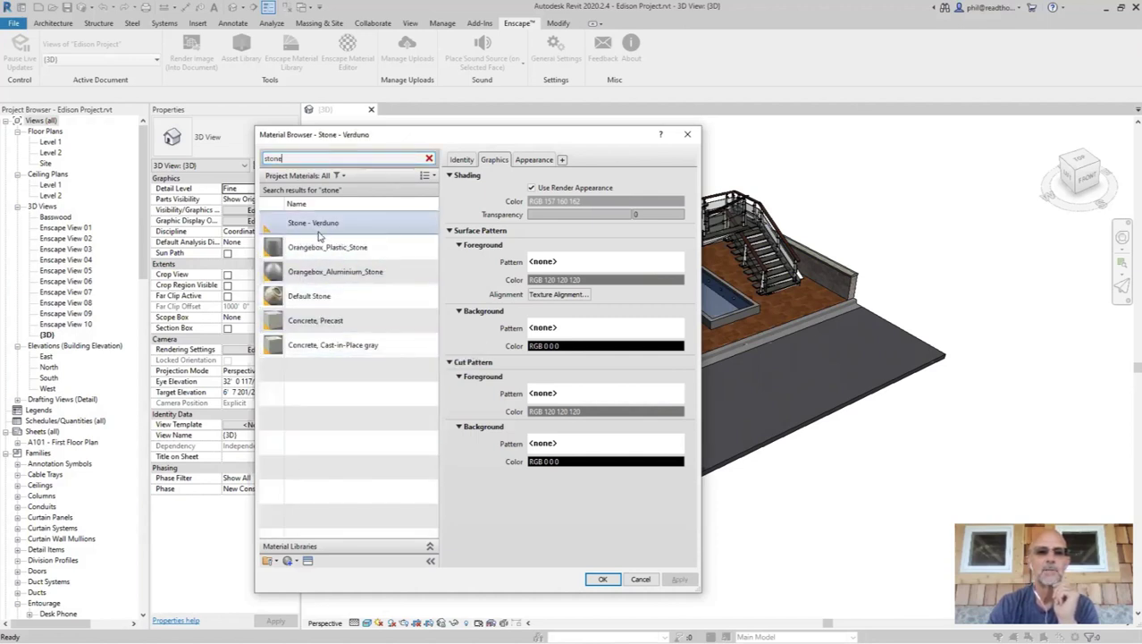
right_click(320, 225)
left_click(349, 268)
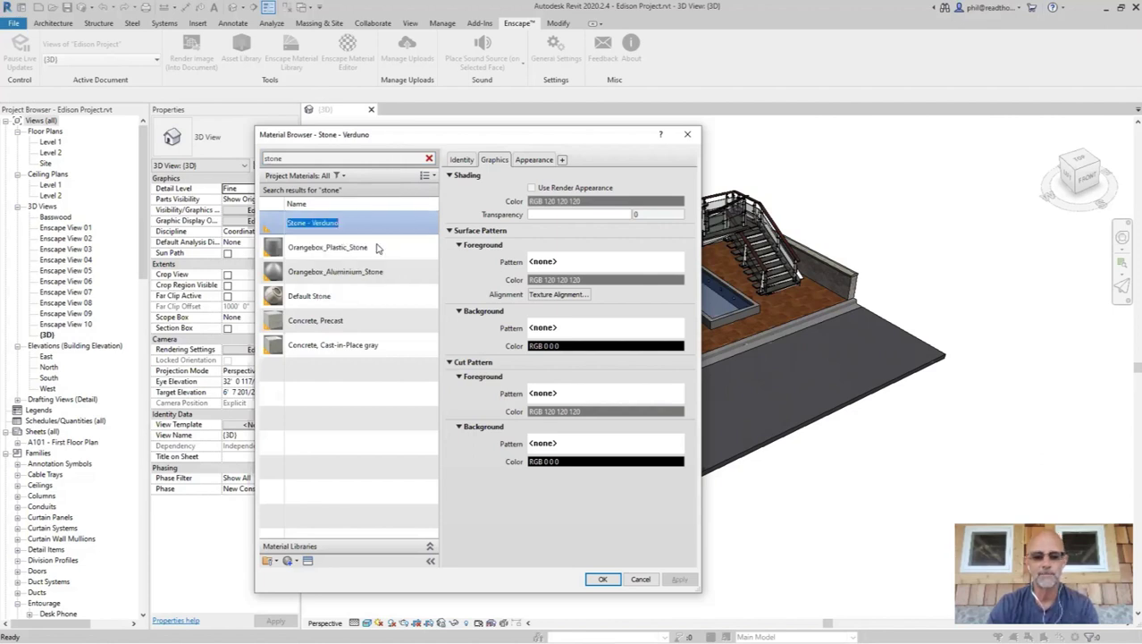
type("Low Wall")
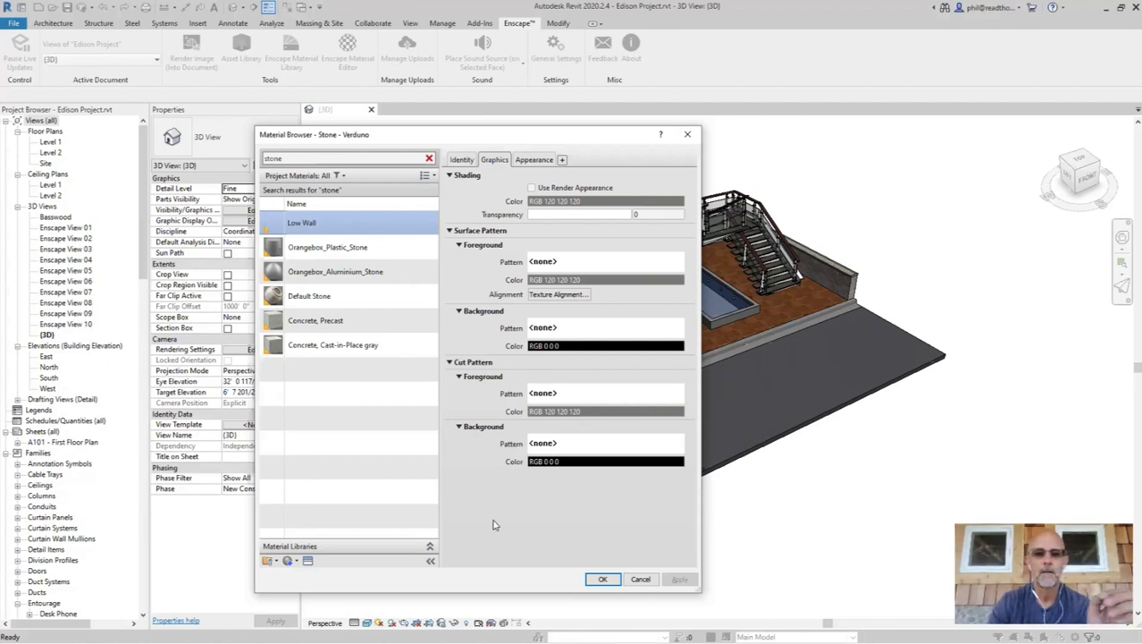
key("Return")
Search the Material Browser for "low wall", view the Low Wall material's appearance properties, and accept the changes.
double_click(301, 157)
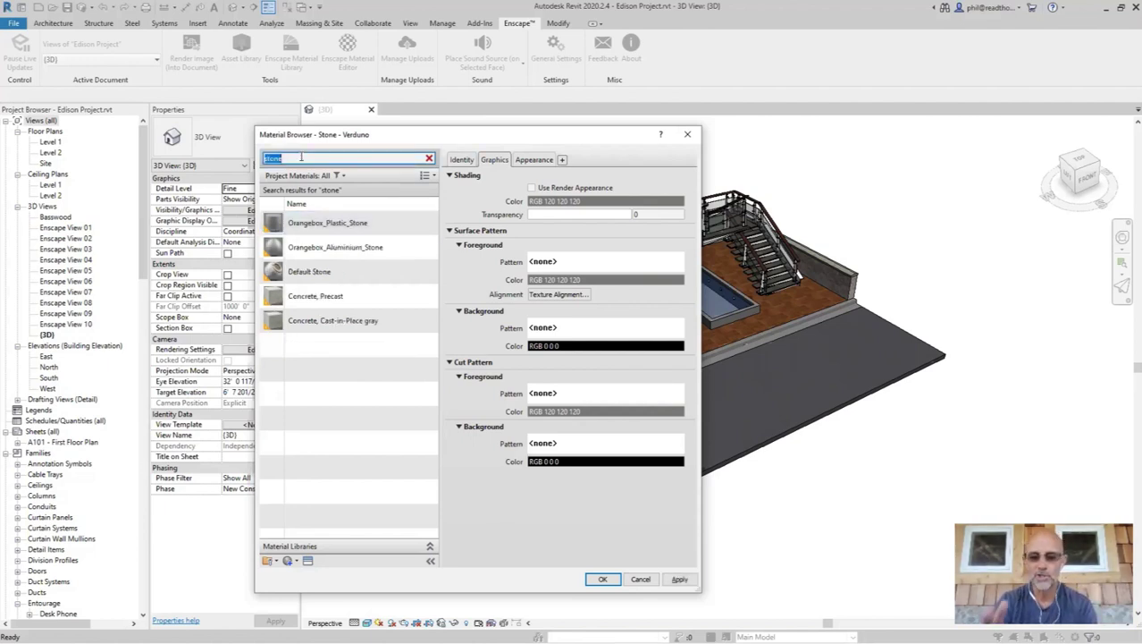
type("low")
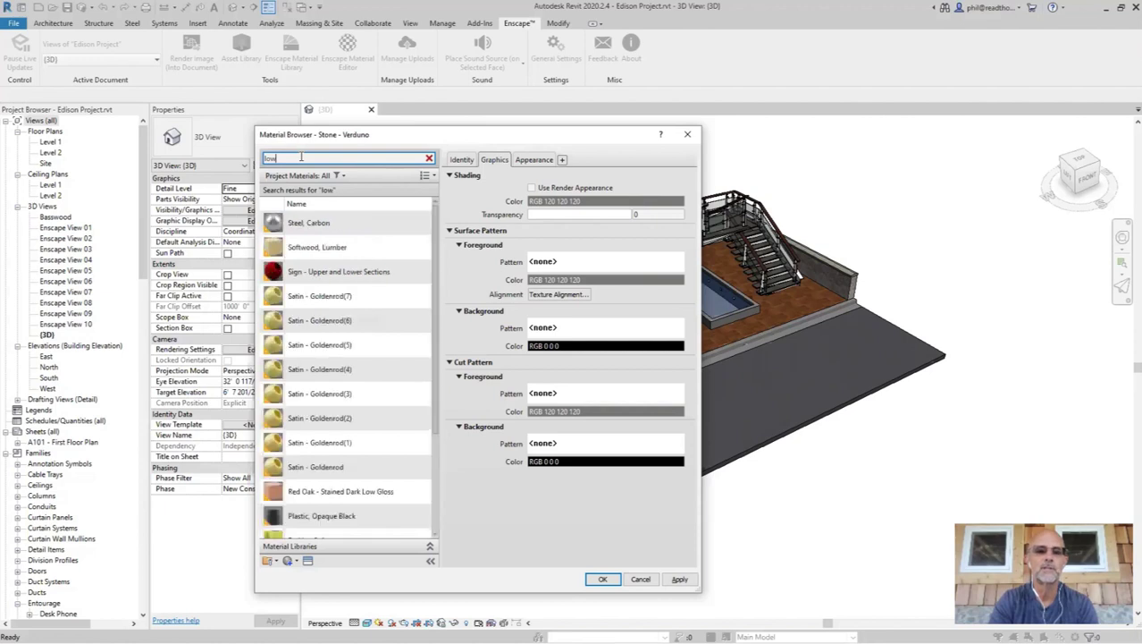
type(" wall")
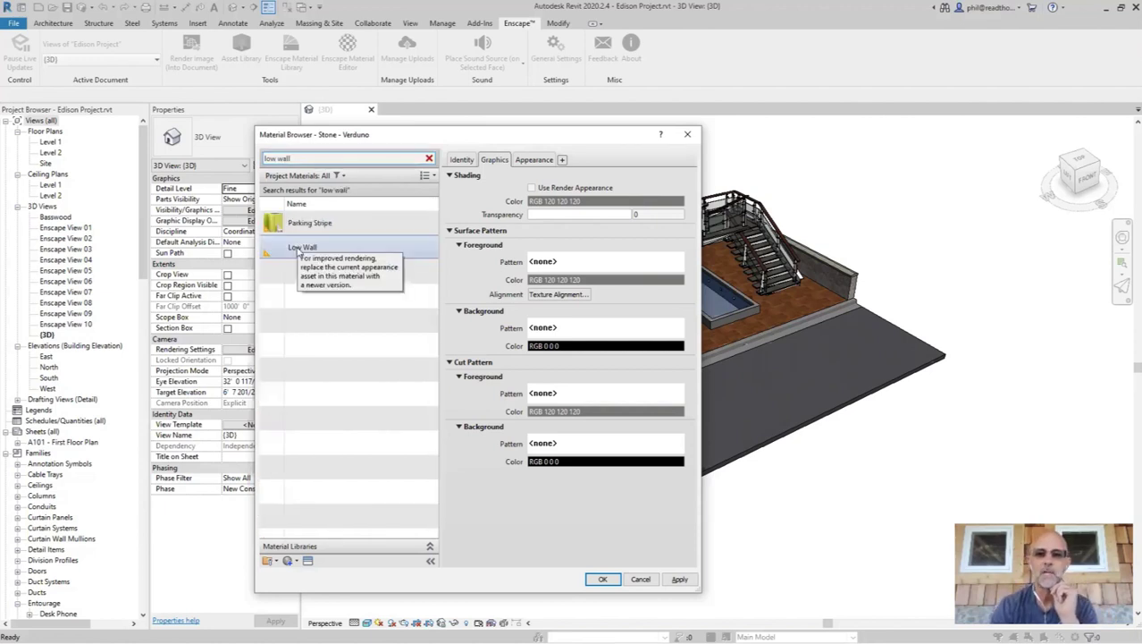
left_click(298, 249)
left_click(534, 161)
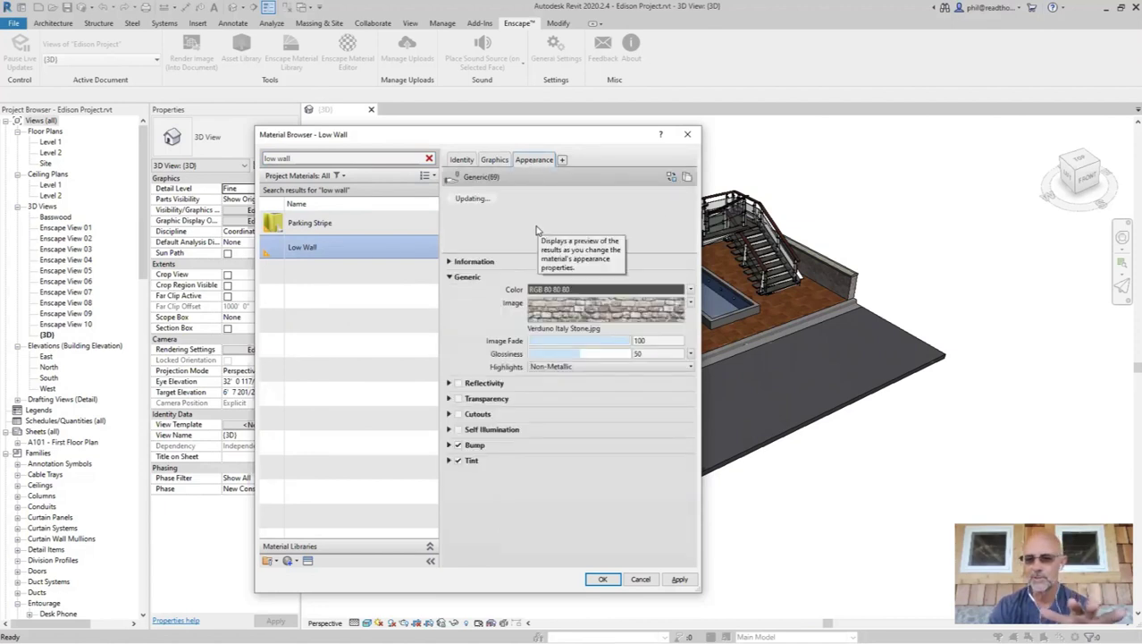
left_click(603, 579)
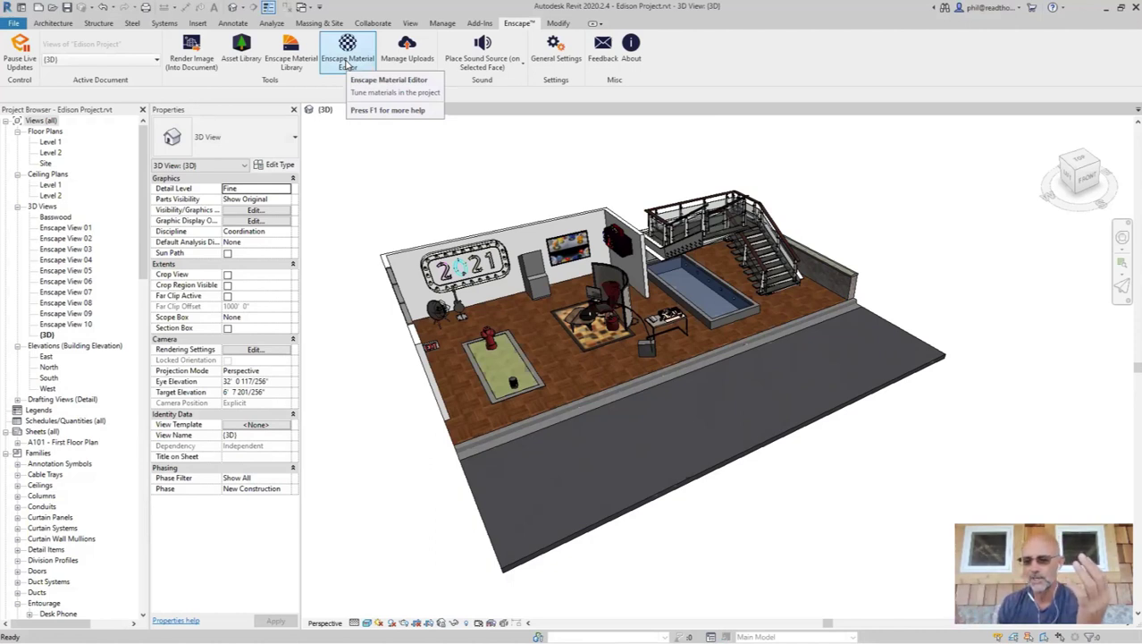
Import the Stone 02, Wall material from the Stones category of the Enscape Material Library and close the library.
left_click(290, 64)
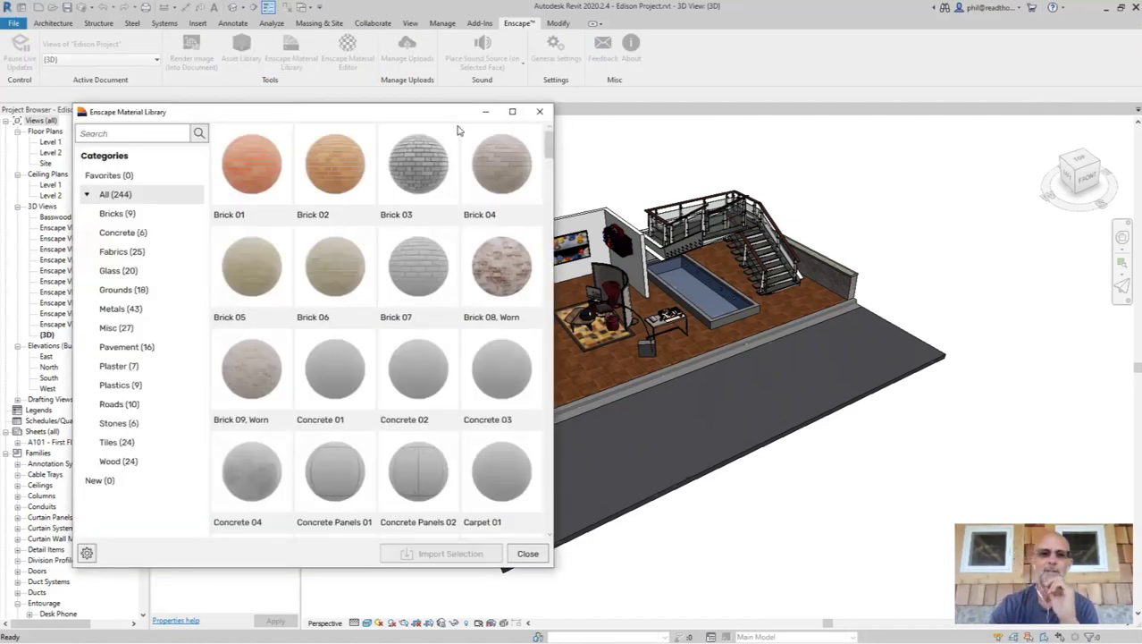
left_click(133, 133)
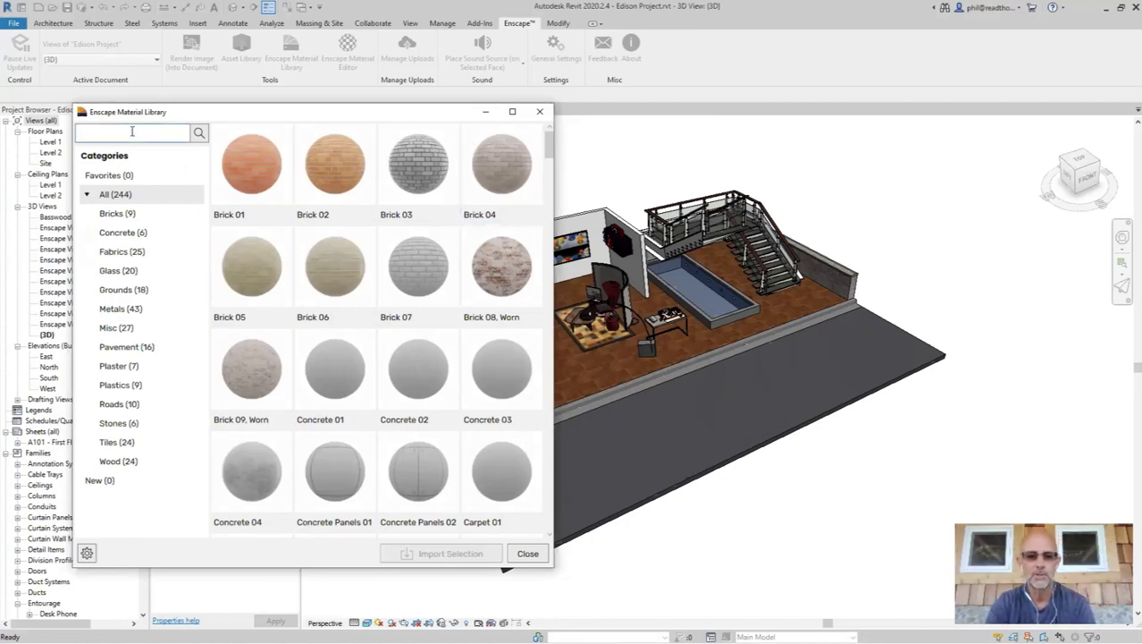
left_click(109, 423)
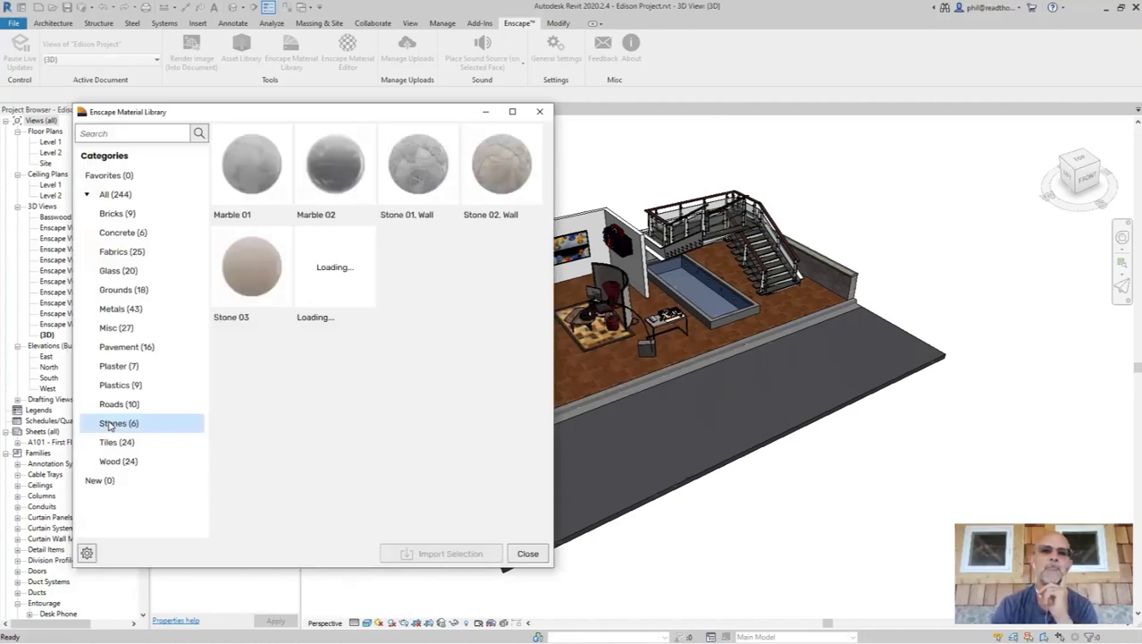
left_click(507, 181)
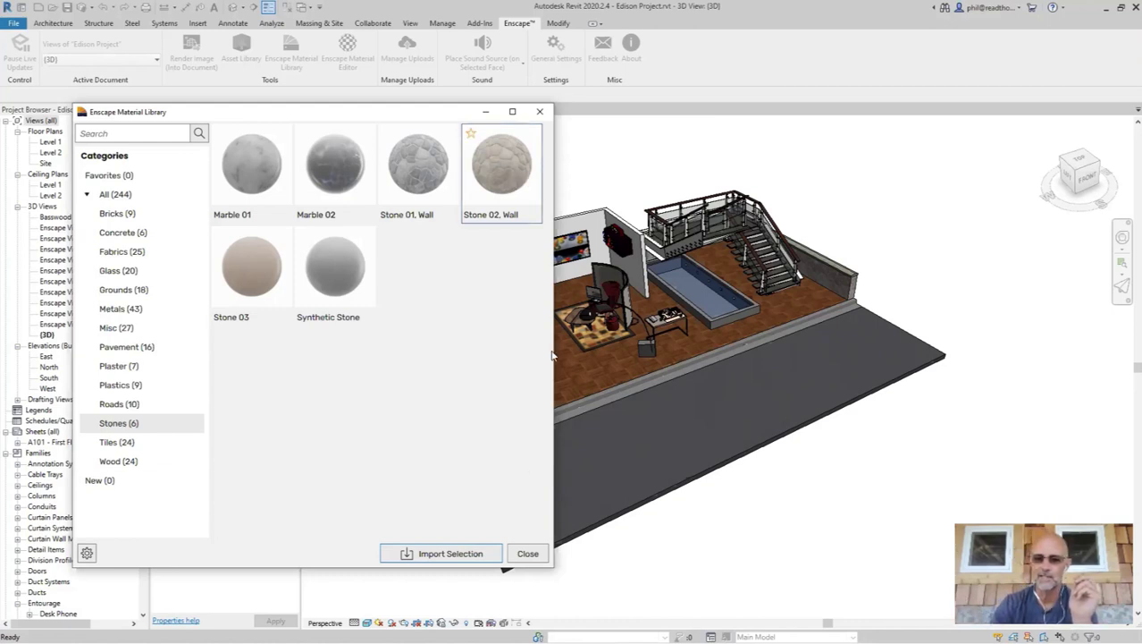
left_click(462, 552)
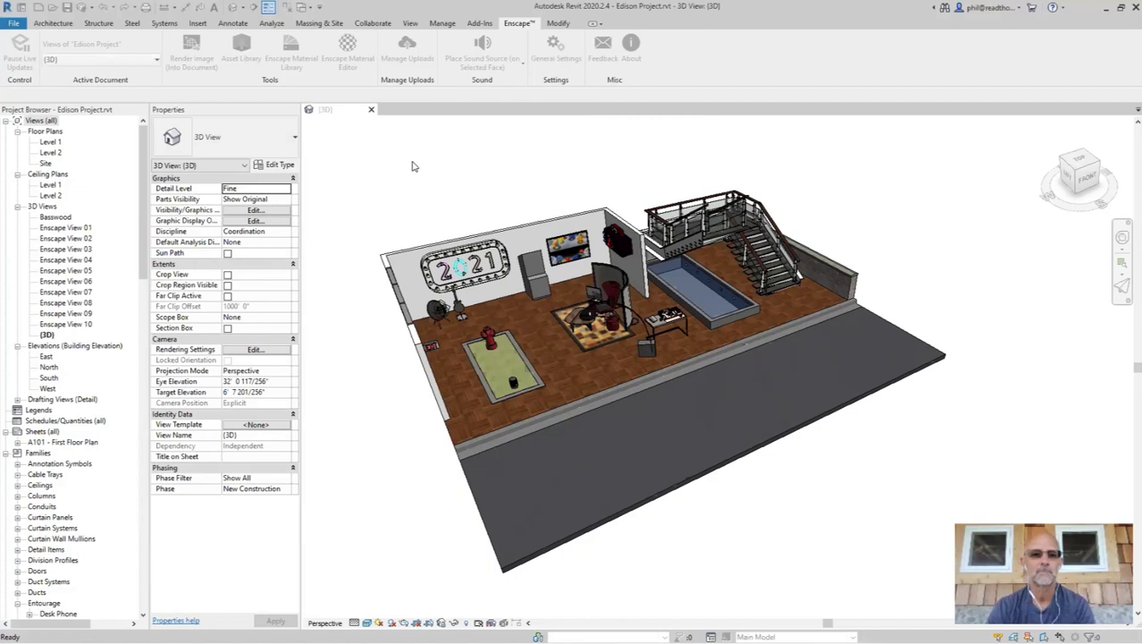
key("alt+Tab")
key("alt+shift+Tab")
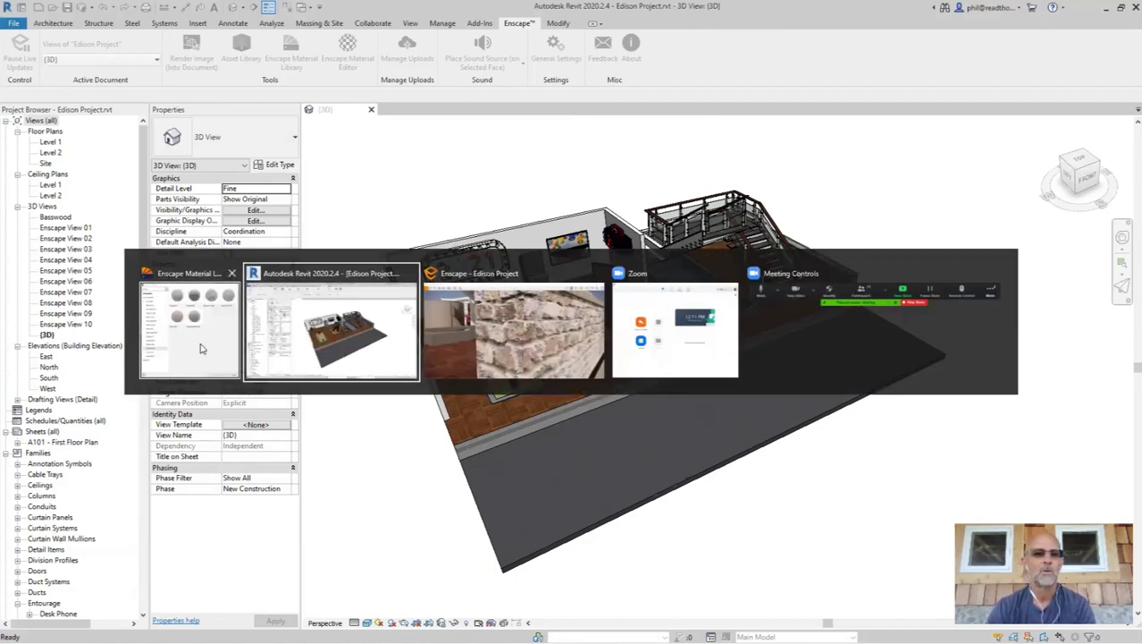
left_click(540, 111)
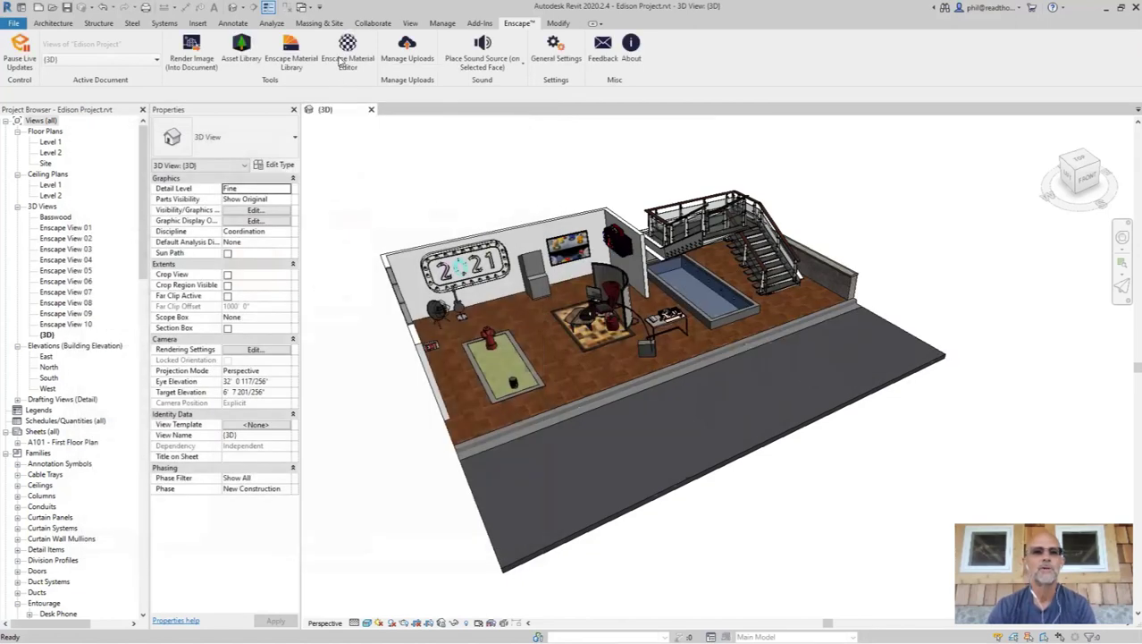
Search the Enscape Material Editor for "stone", inspect the settings of Stone 02, Wall, and close the editor.
left_click(345, 58)
left_click(125, 134)
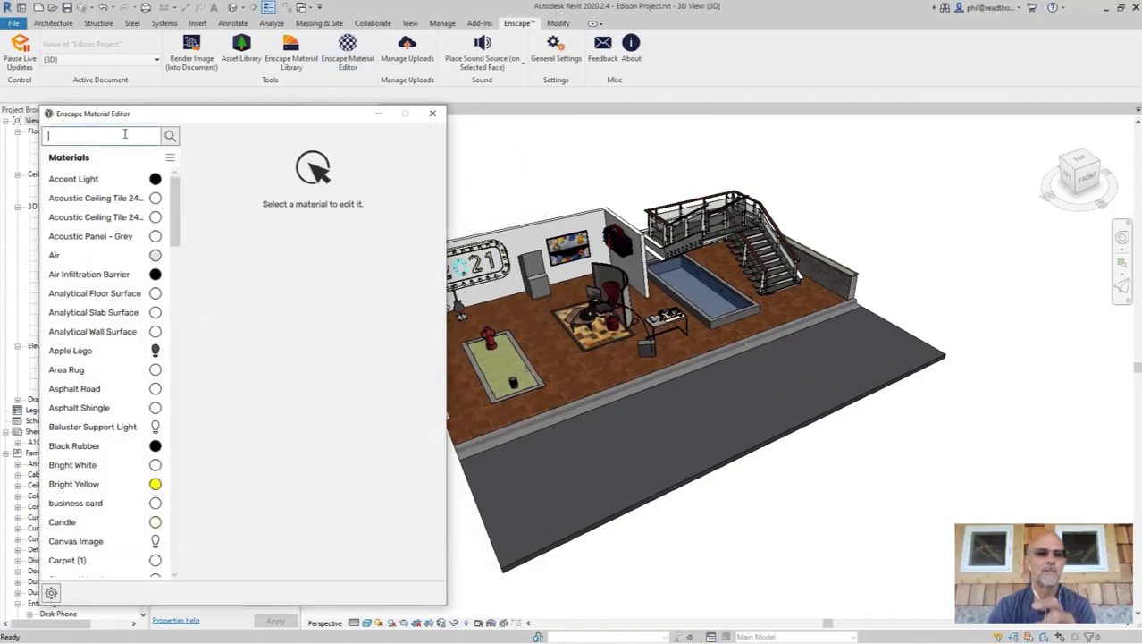
type("stone")
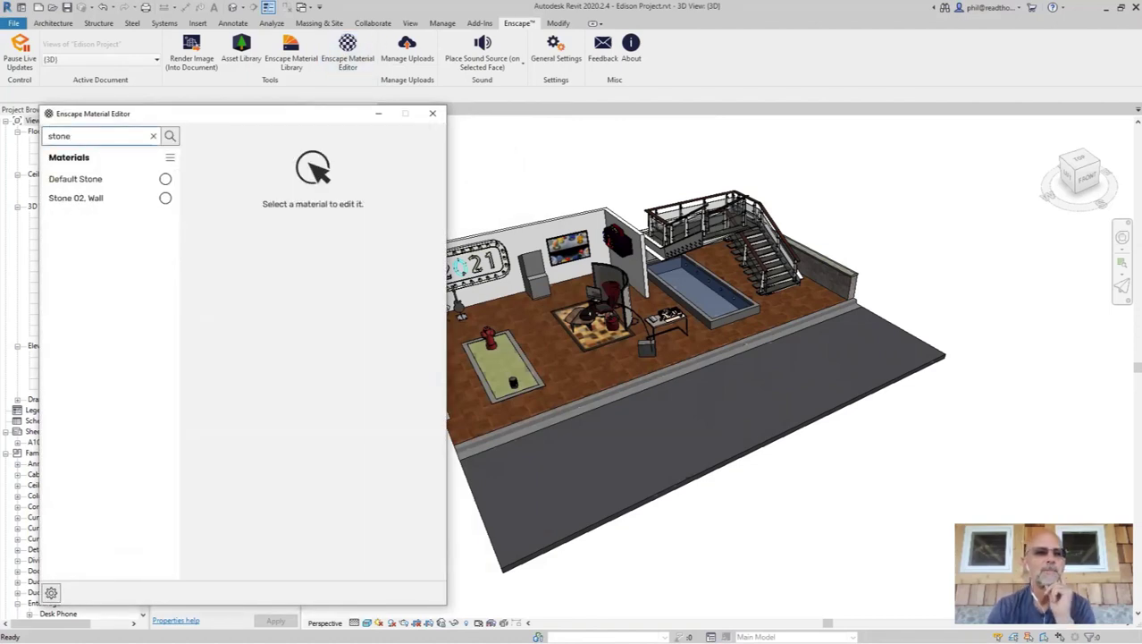
left_click(119, 200)
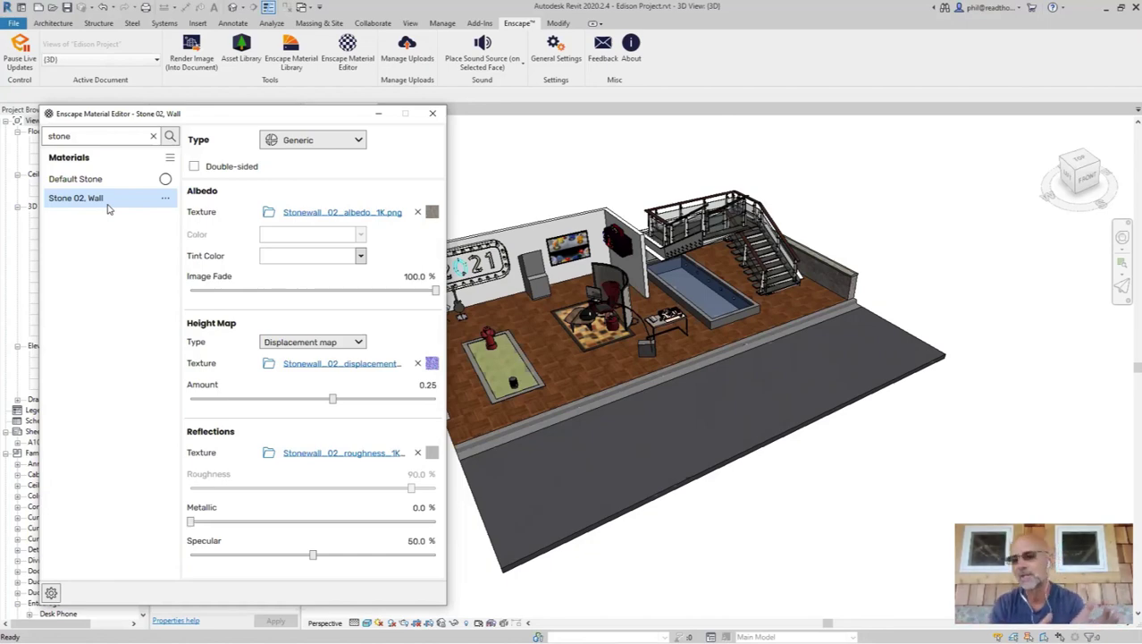
left_click(433, 113)
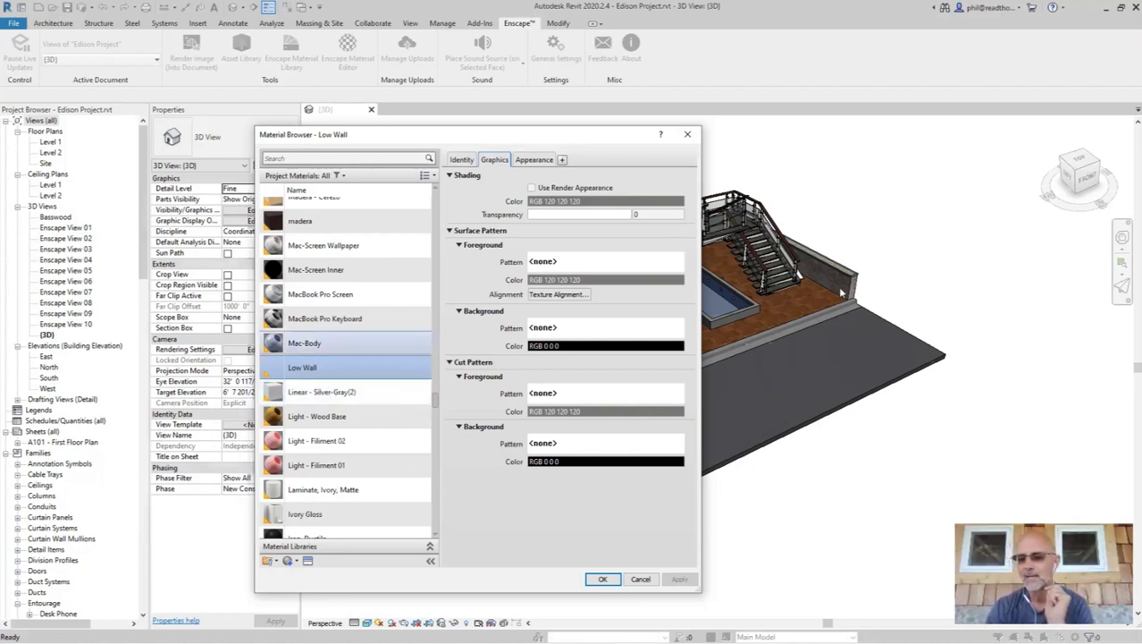
Search Revit's Material Browser for "stone" and inspect the graphics properties of Stone 02, Wall.
left_click(341, 157)
type("stone")
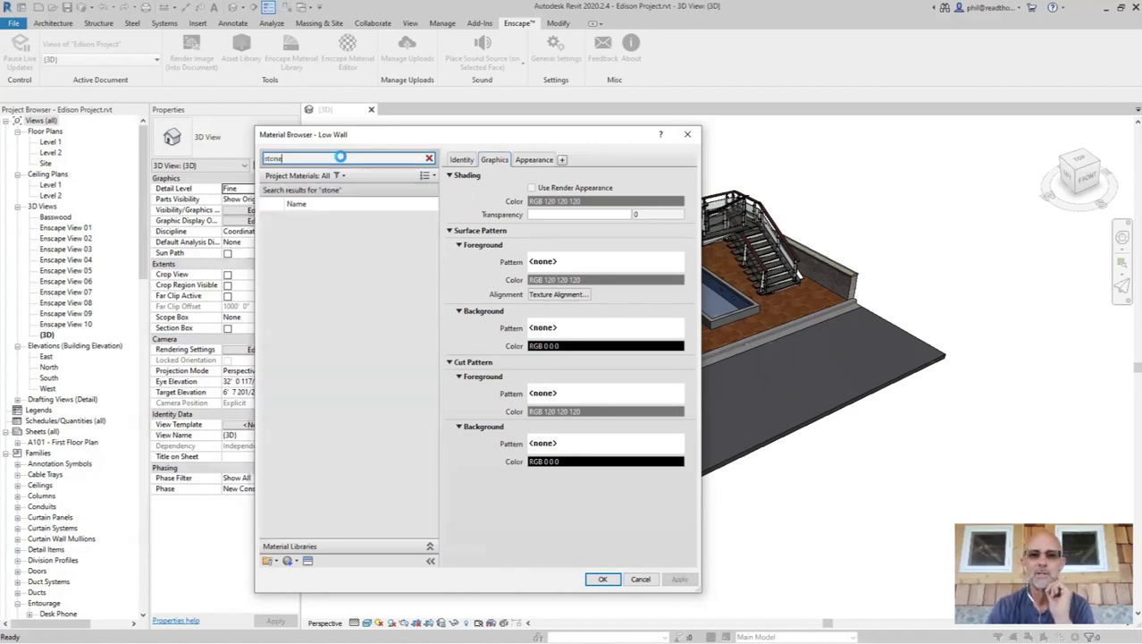
left_click(314, 223)
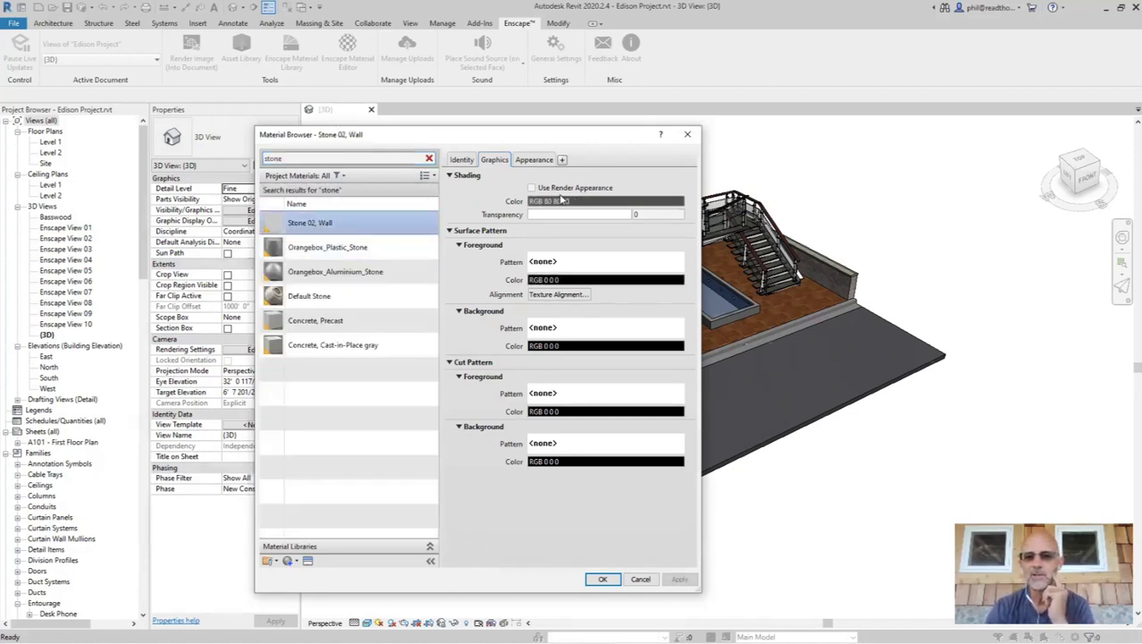
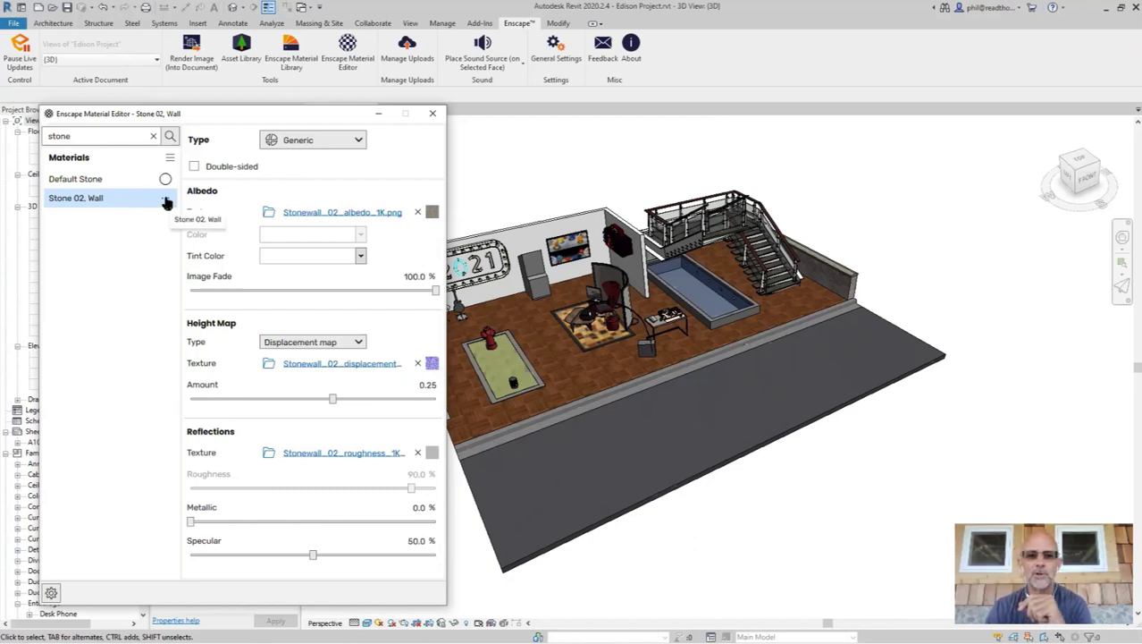
Export Stone 02, Wall from the Enscape Material Editor to the Desktop as the material package Stone 02, Wall.matpkg.
left_click(165, 198)
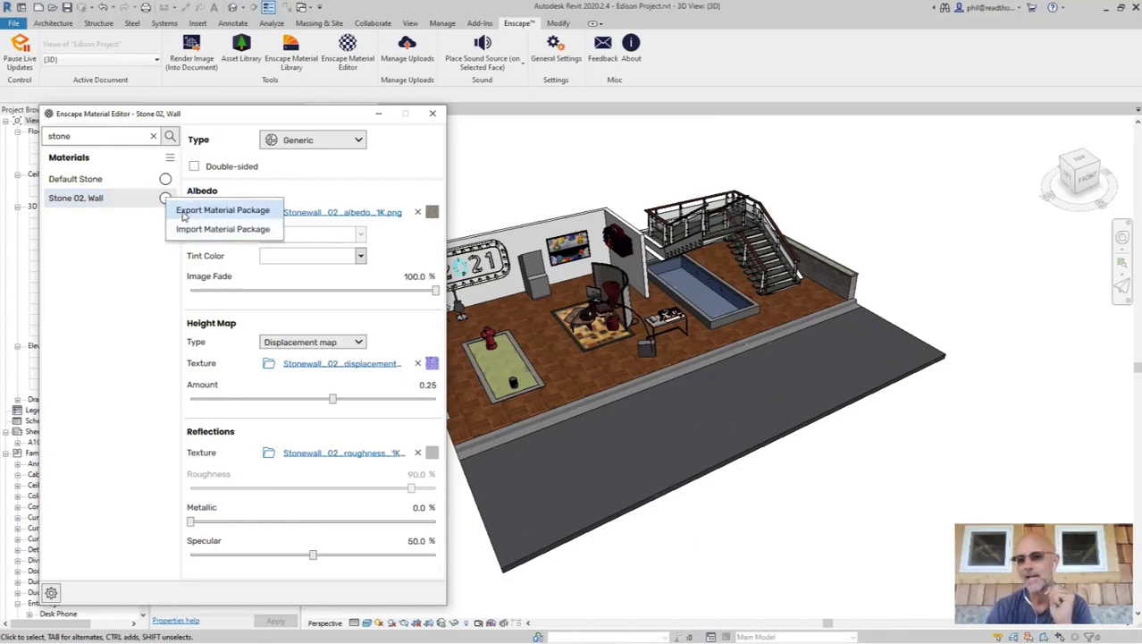
left_click(222, 210)
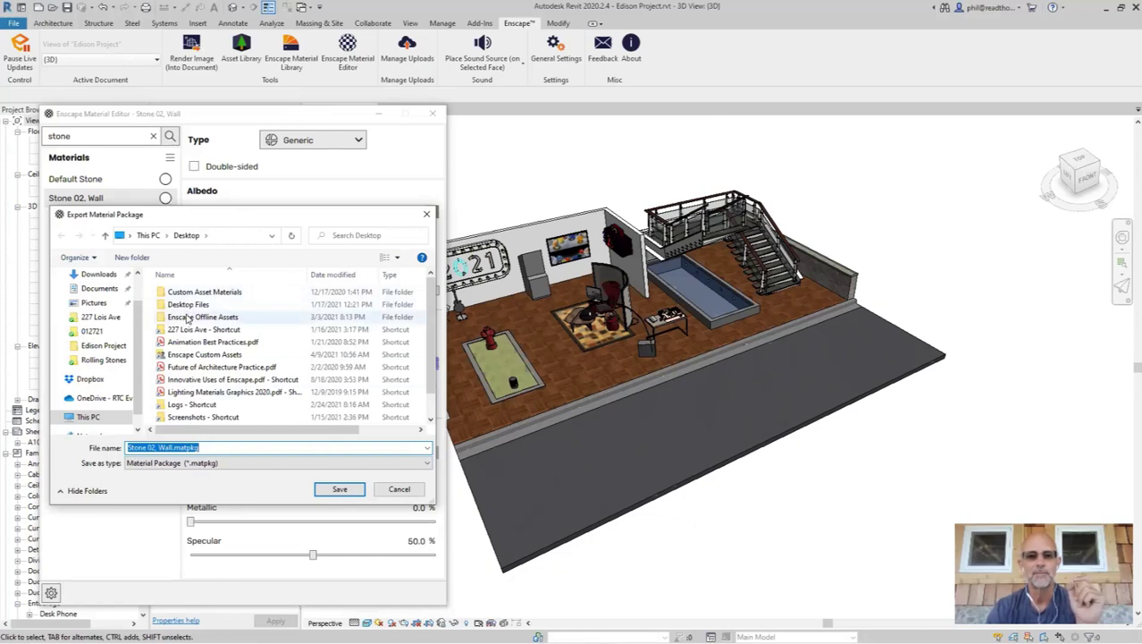
left_click(333, 491)
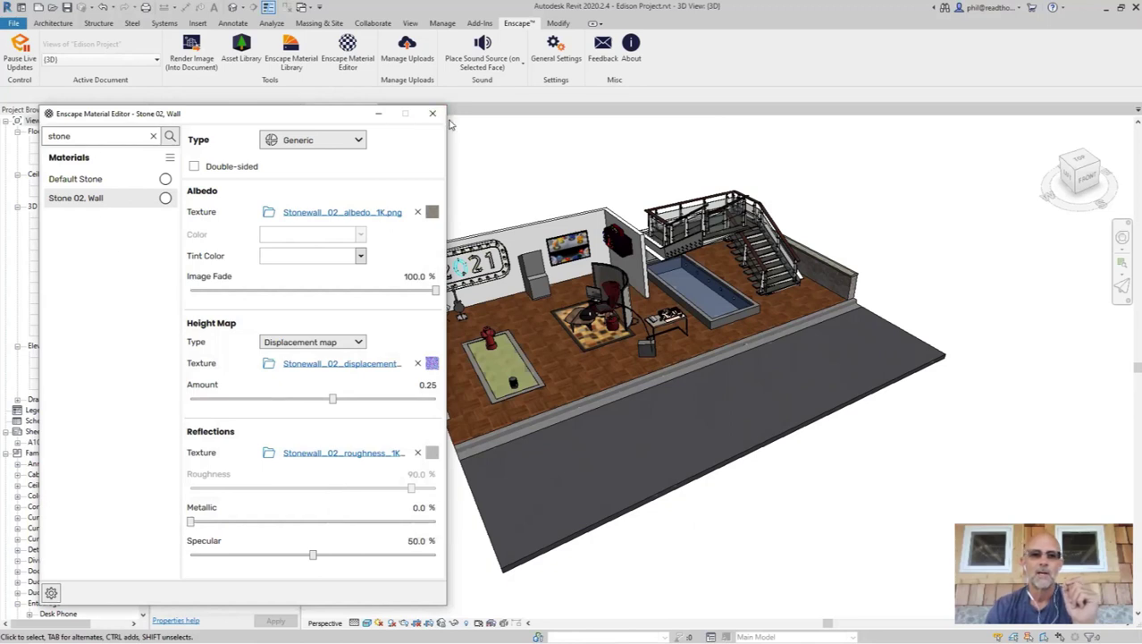
Search the Enscape Material Editor for "low" and import the material package Stone 02, Wall.matpkg from the Desktop into Low Wall.
double_click(99, 136)
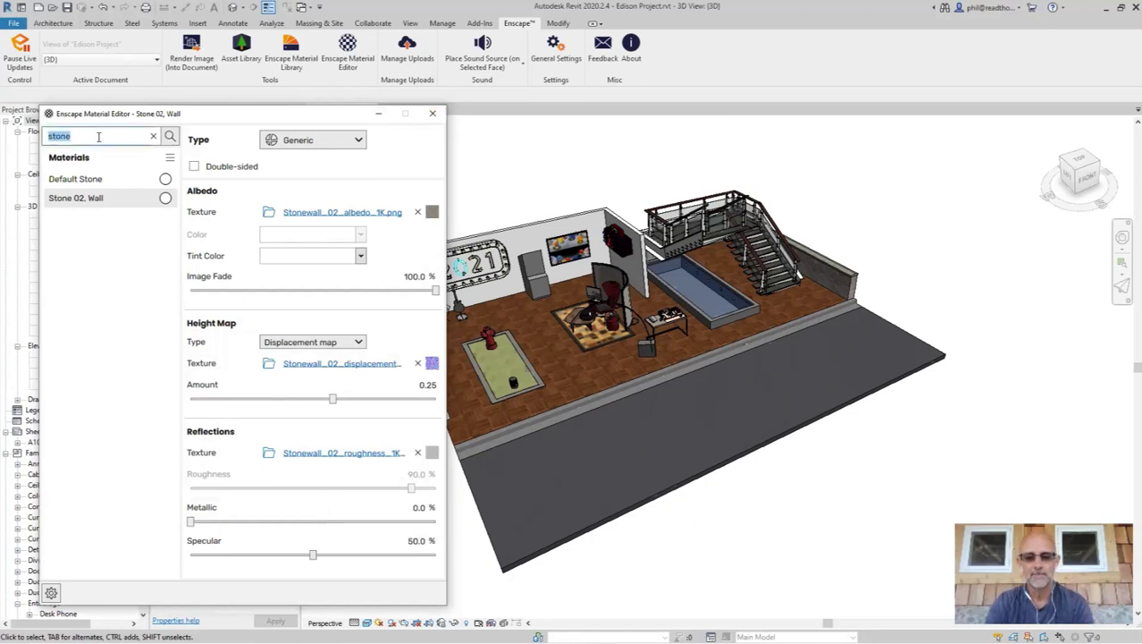
type("low")
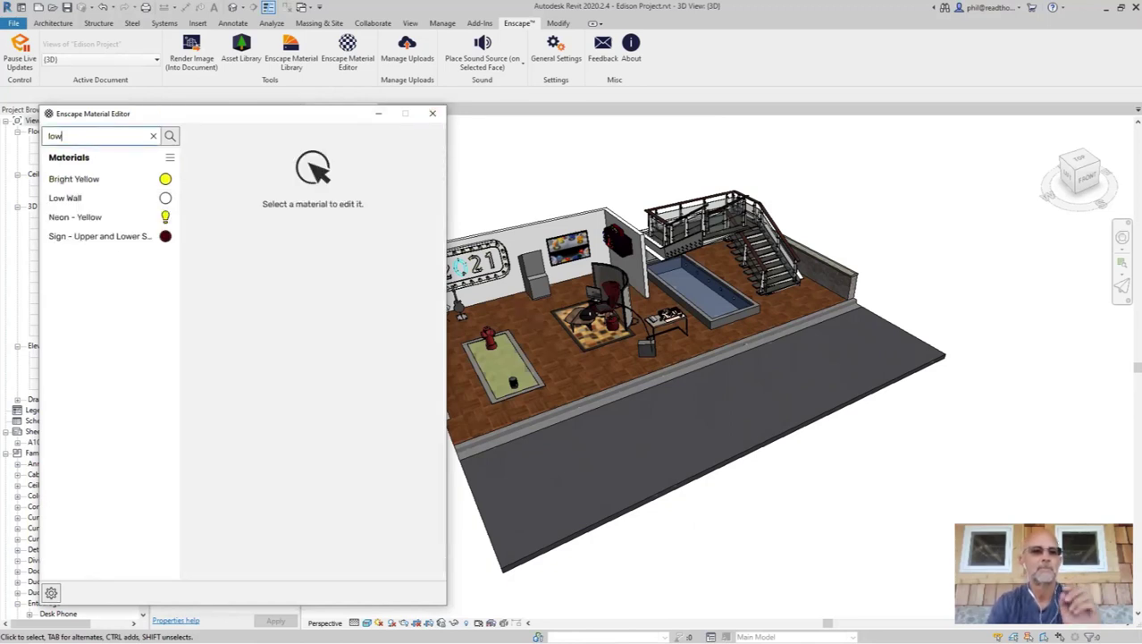
left_click(119, 197)
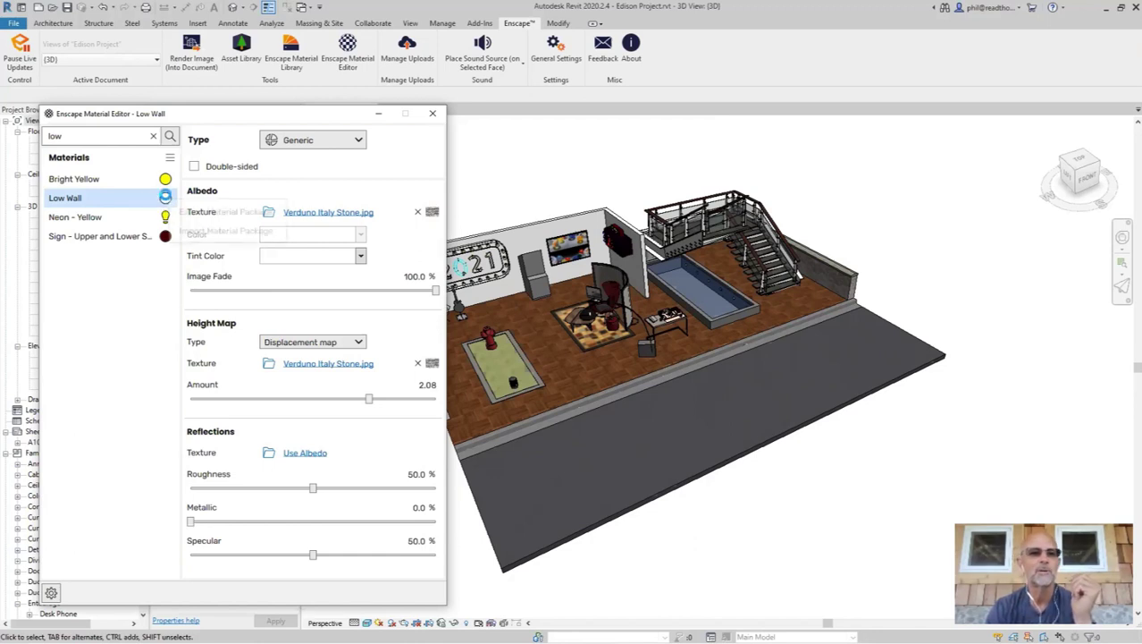
left_click(166, 199)
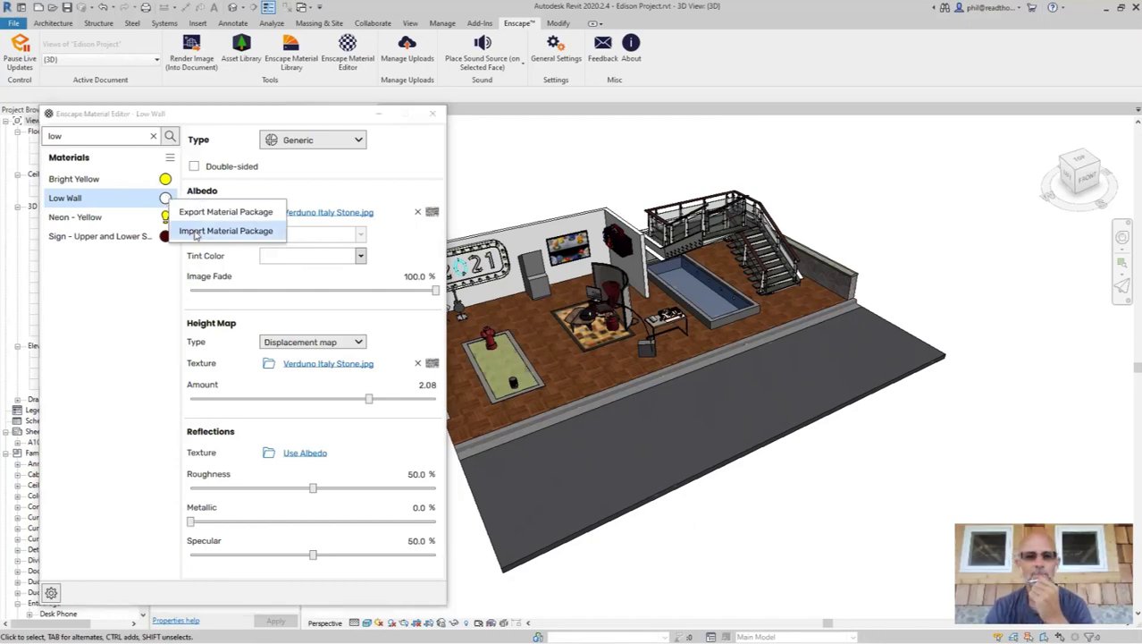
left_click(196, 235)
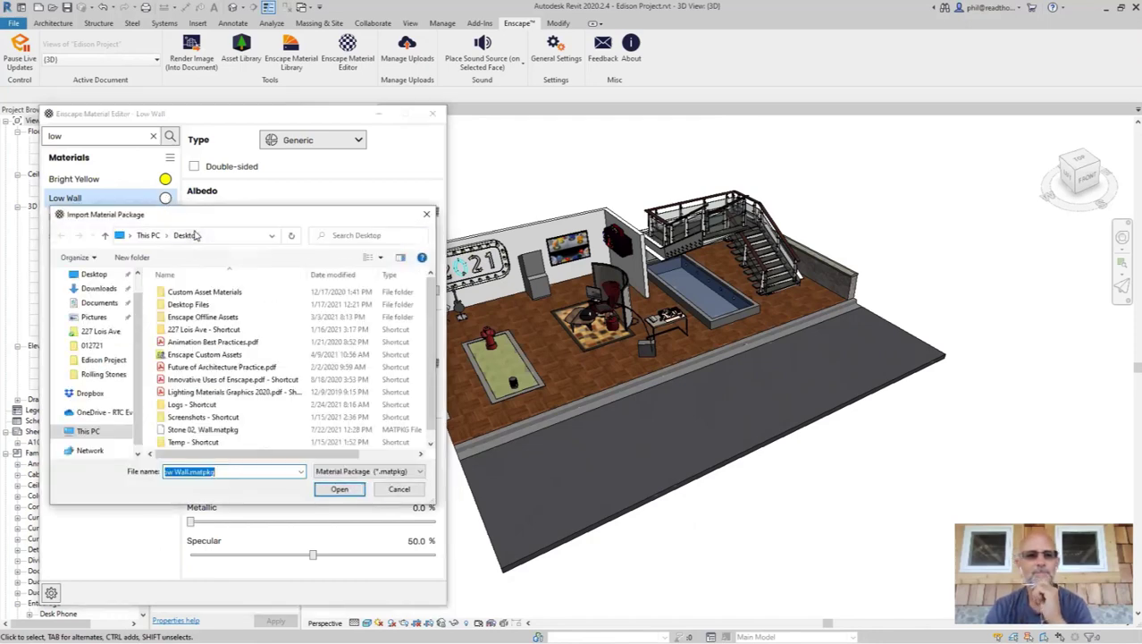
left_click(193, 430)
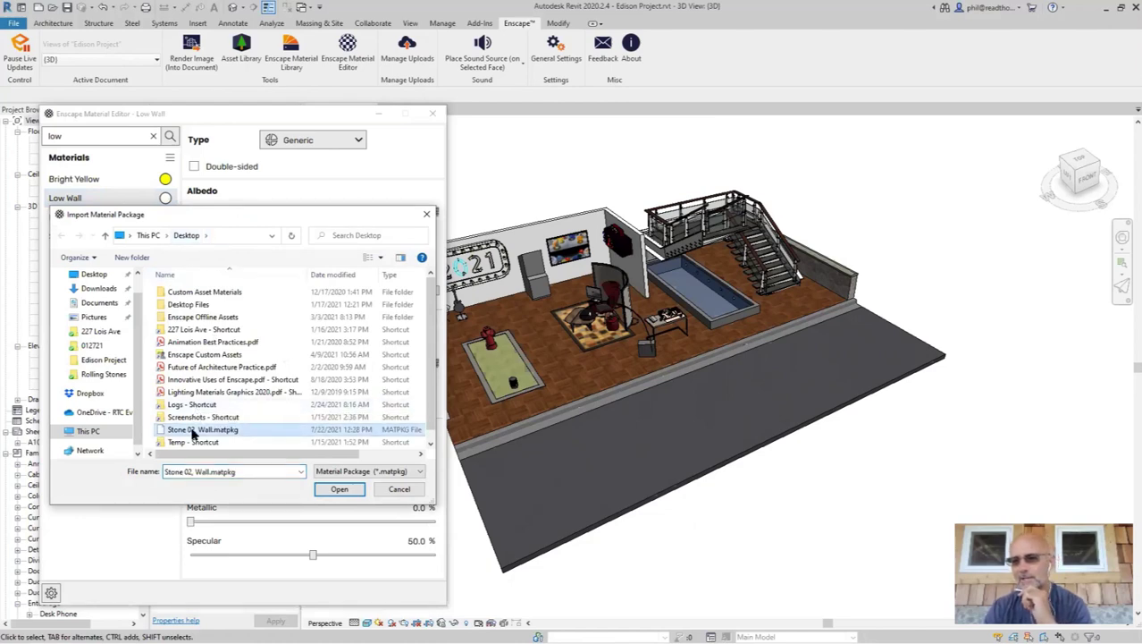
left_click(340, 490)
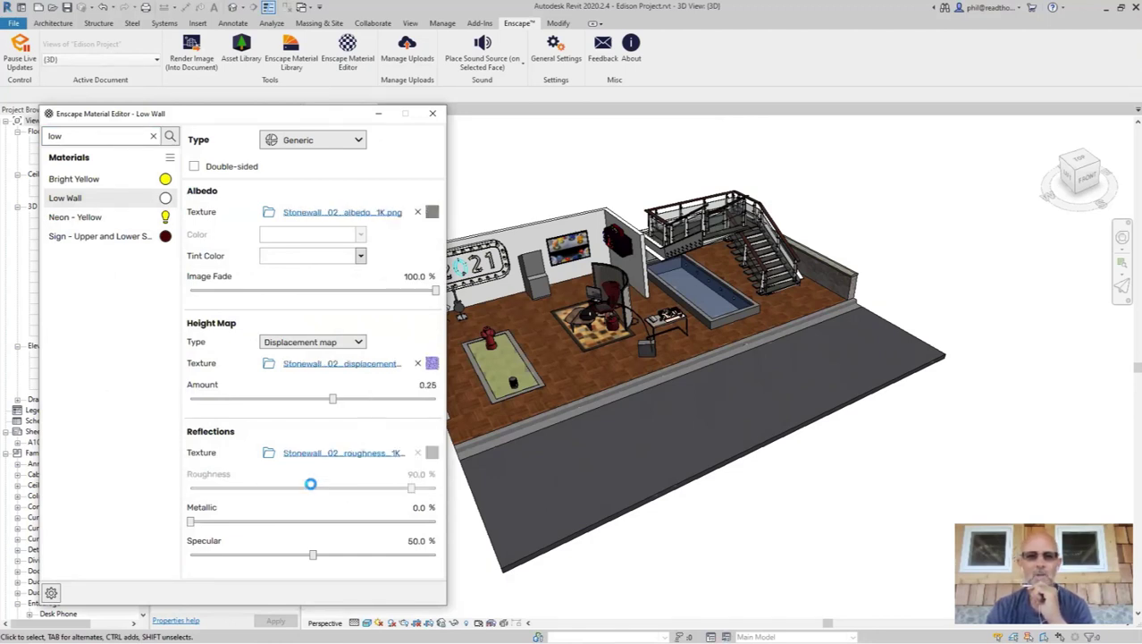
Switch to the Enscape rendering window and inspect the stone surface of the low wall beside the staircase.
key("alt+Tab")
left_click(510, 349)
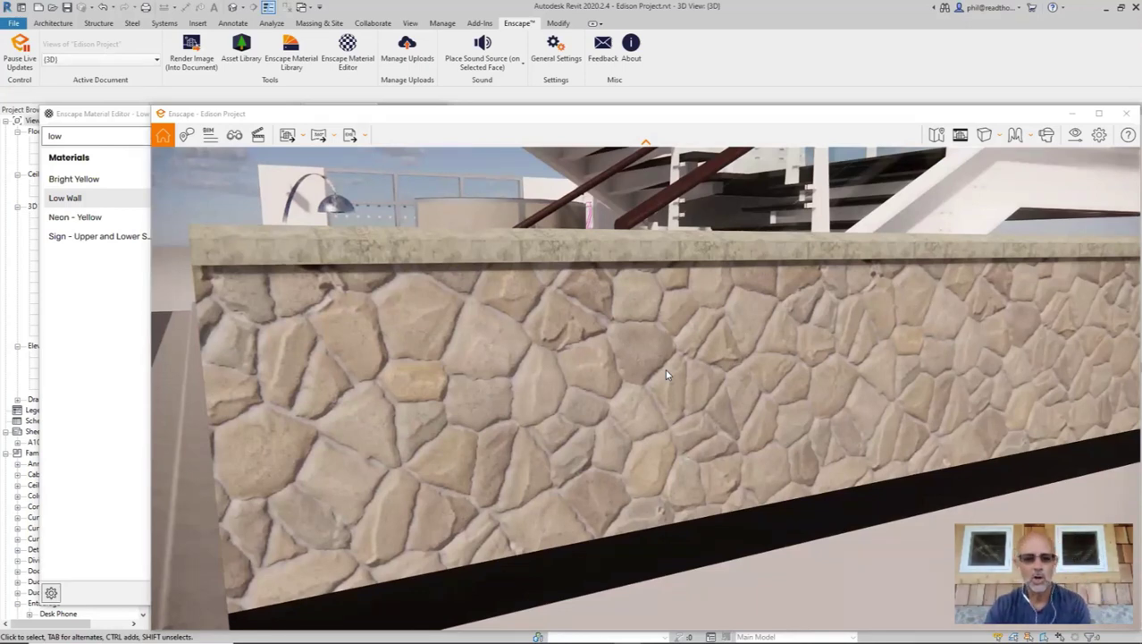
right_click_drag(666, 375, 635, 470)
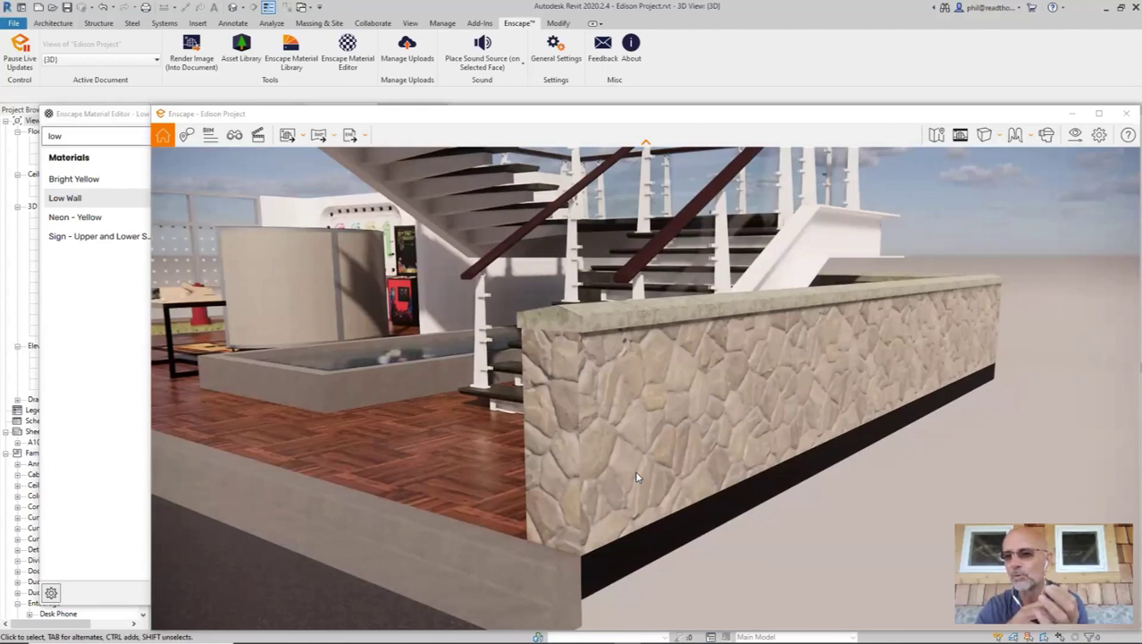
Switch back to Revit, check the imported texture path in the Enscape Material Library settings, and close the library.
left_click(346, 81)
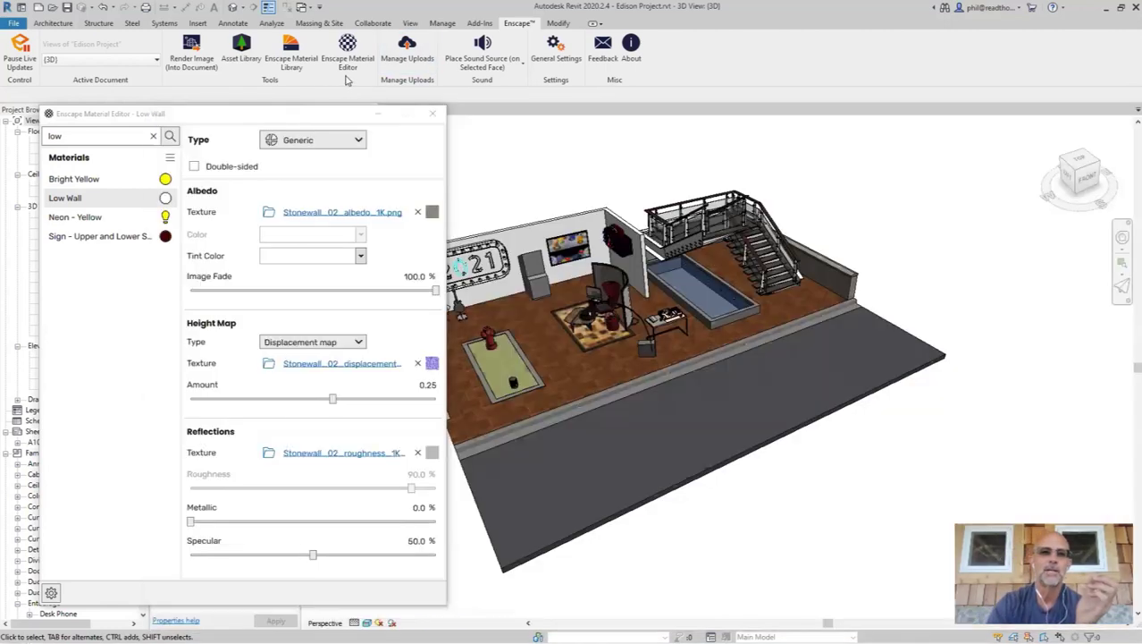
left_click(282, 50)
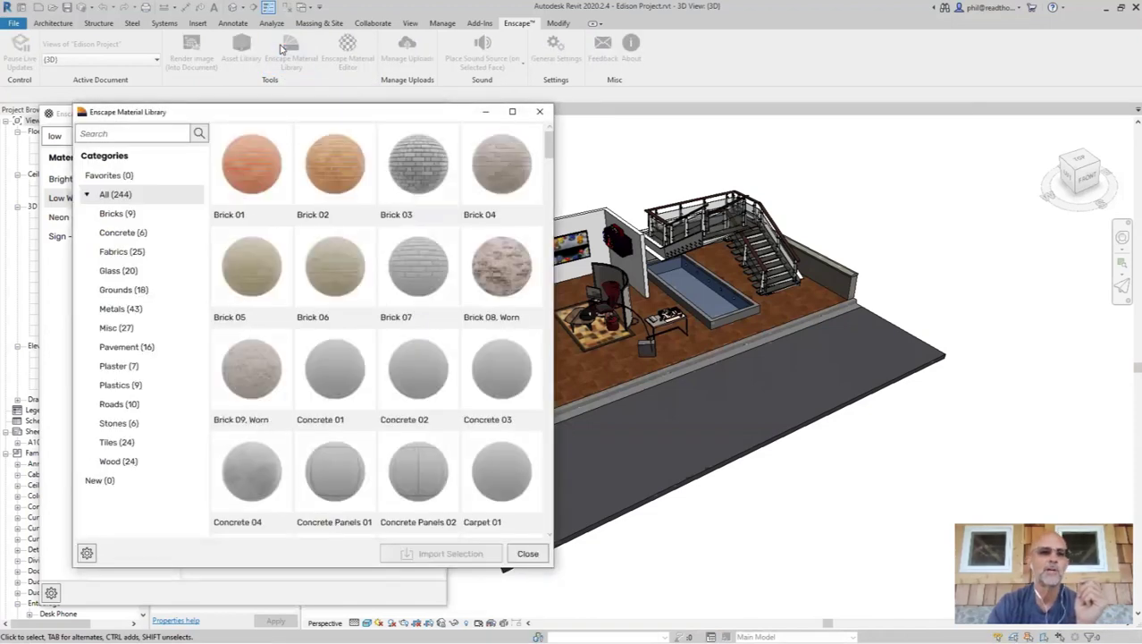
left_click(87, 555)
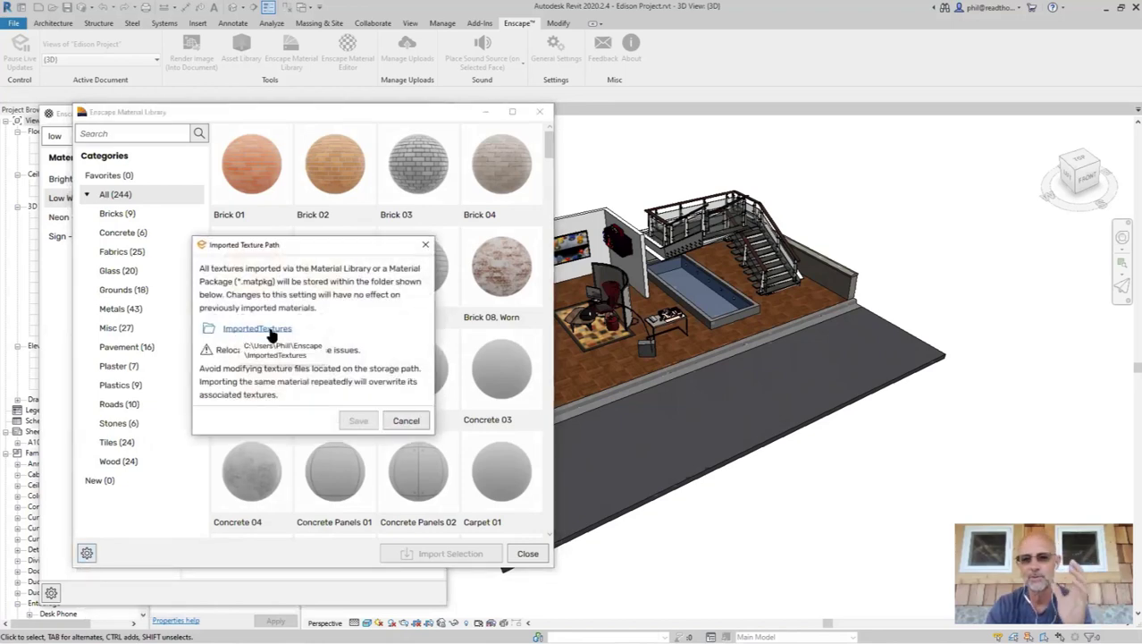
left_click(425, 244)
left_click(540, 113)
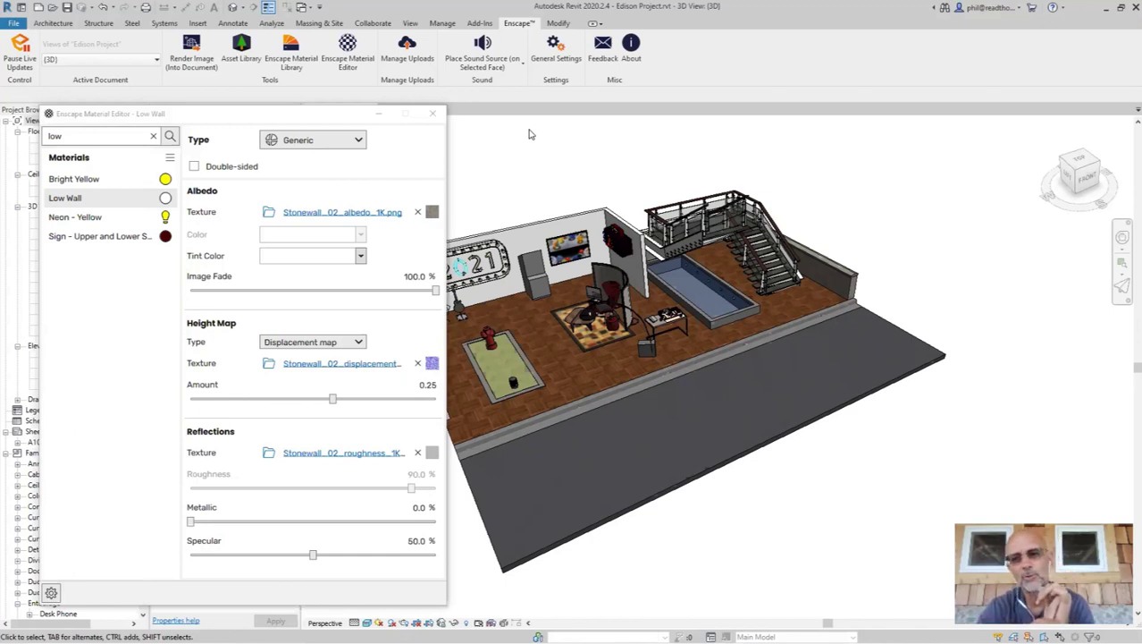
Search the Enscape Material Editor for "screen" and show the settings of Screen Image.
double_click(79, 137)
type("scree")
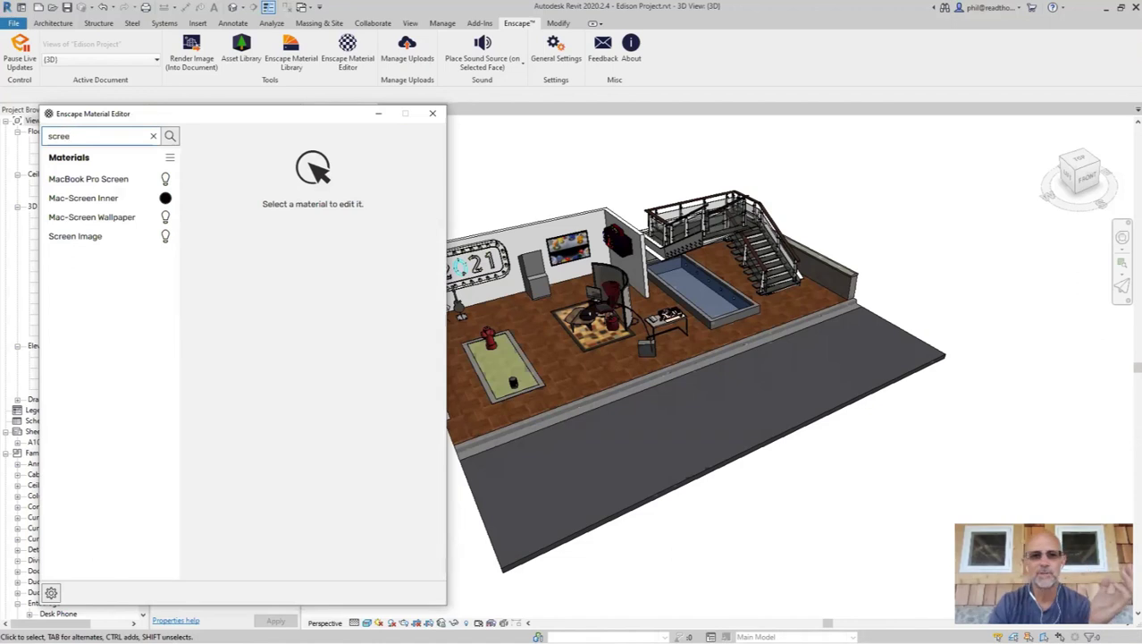
type("n")
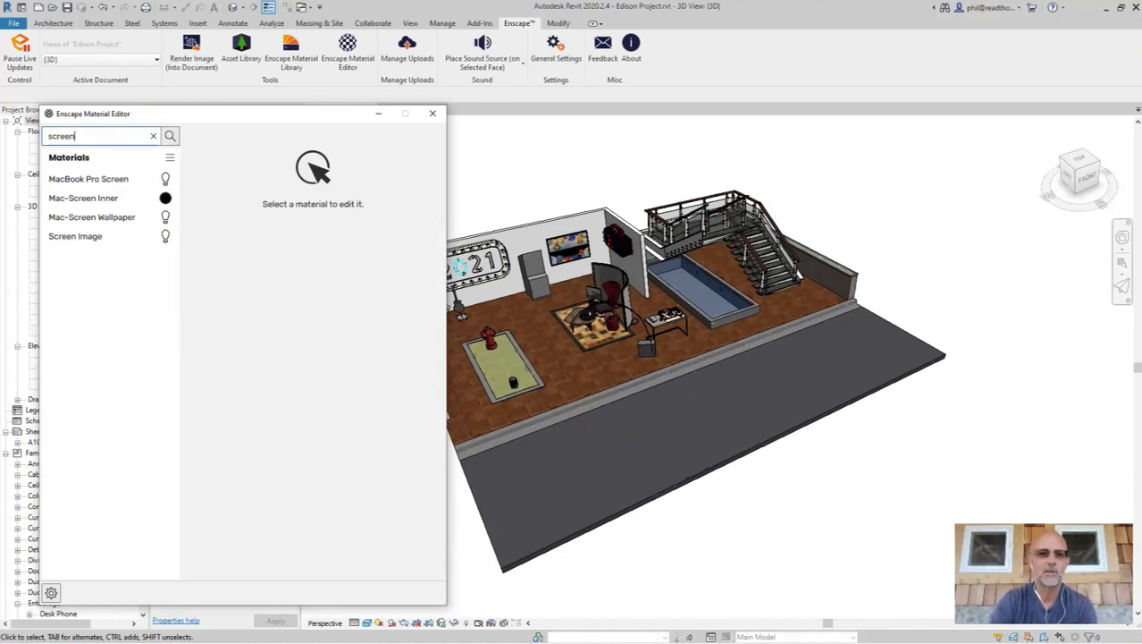
left_click(79, 236)
Try the Water type on Screen Image and return it to Self-illuminated.
left_click(332, 142)
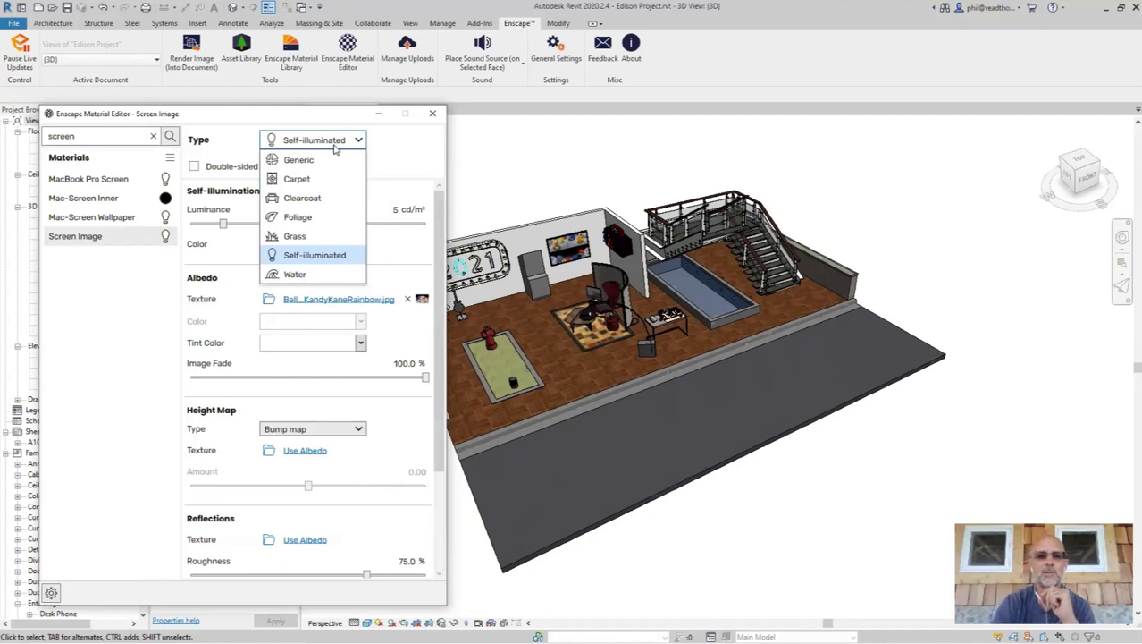
left_click(317, 276)
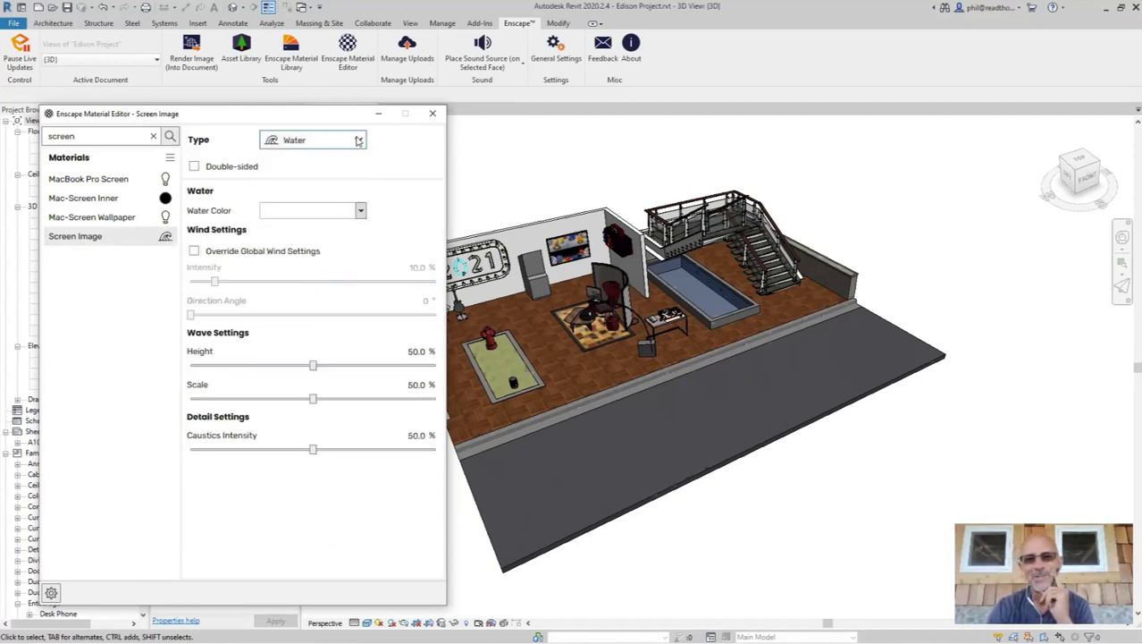
left_click(318, 141)
left_click(314, 271)
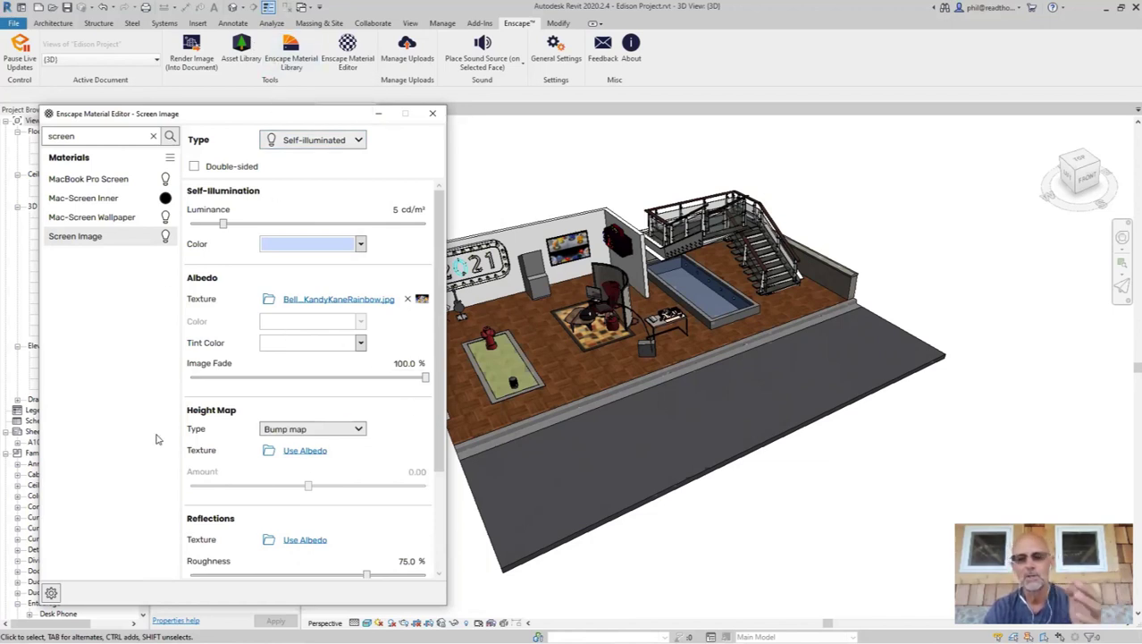
mouse_move(355, 148)
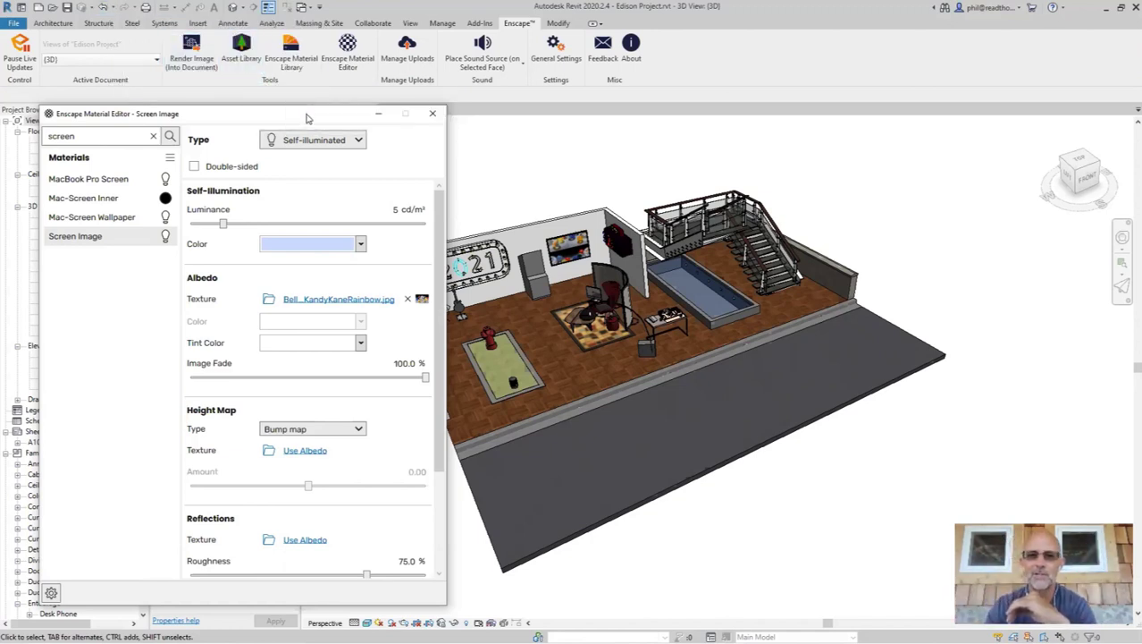
left_click(345, 138)
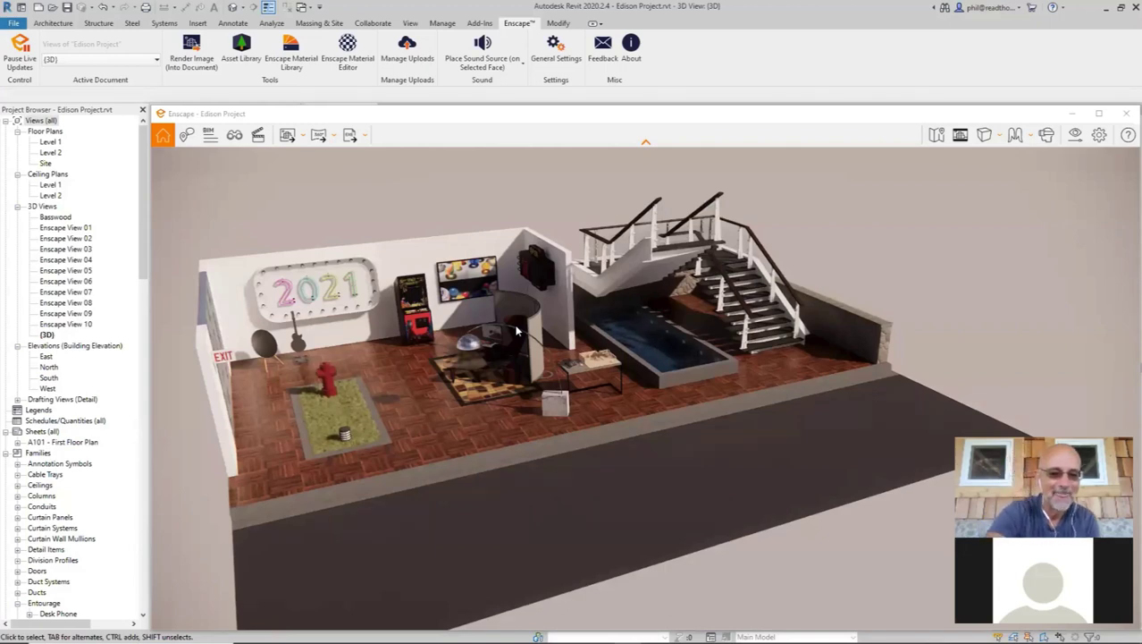
key("XF86AudioRaiseVolume")
key("XF86AudioLowerVolume")
key("XF86AudioLowerVolume")
key("XF86AudioLowerVolume")
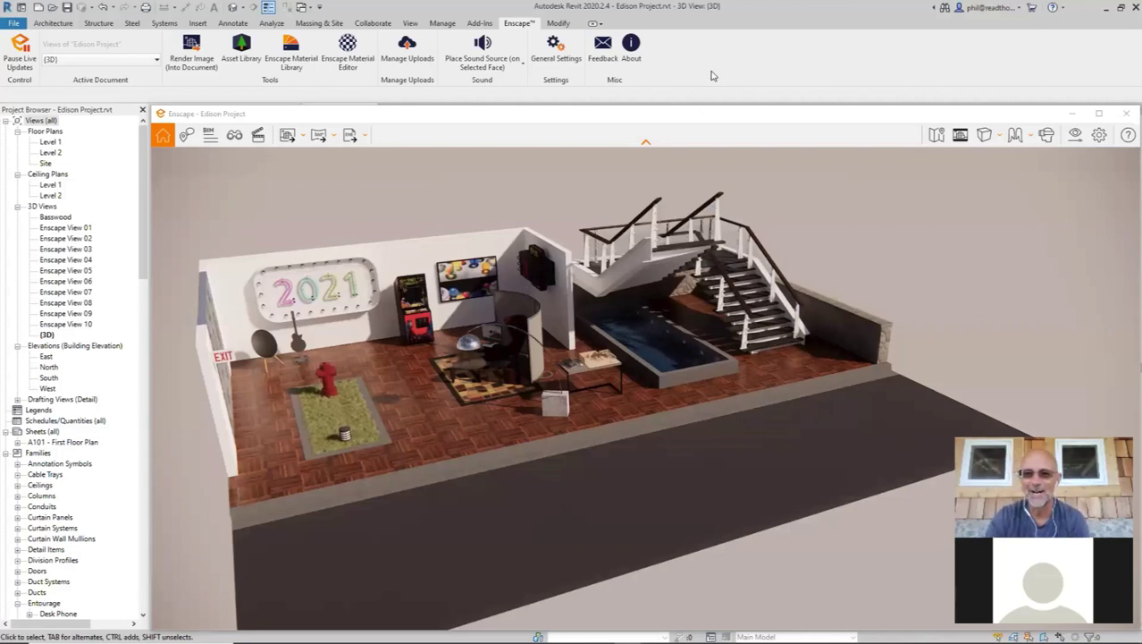
Inspect the appearance properties of Low Wall in Revit's Material Browser and close the browser.
key("alt+Tab")
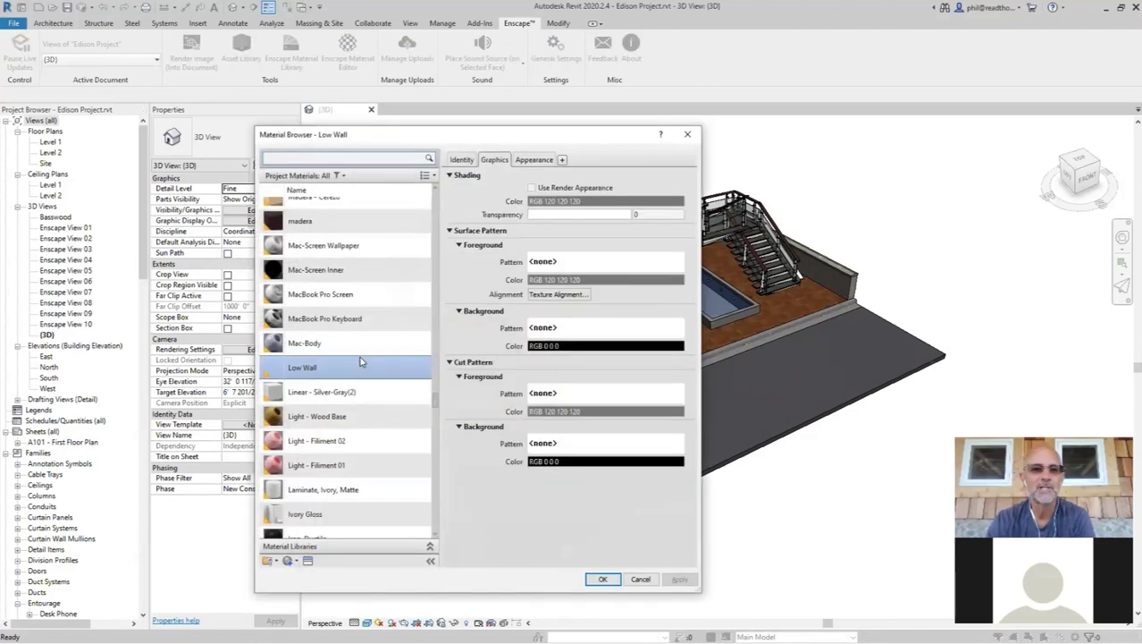
left_click(533, 162)
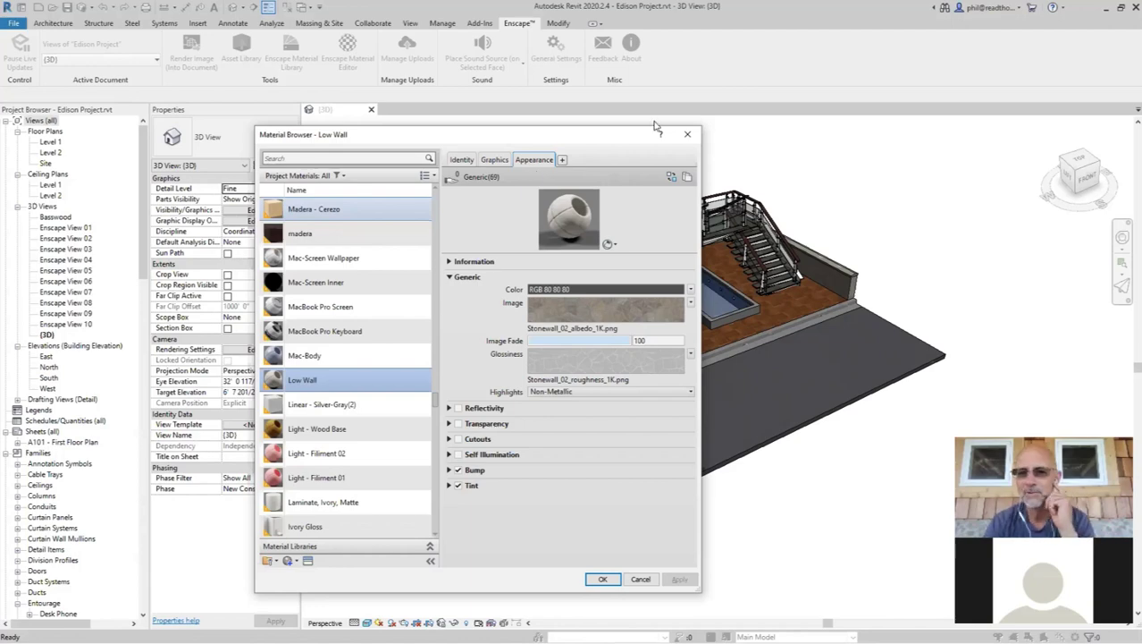
left_click(687, 134)
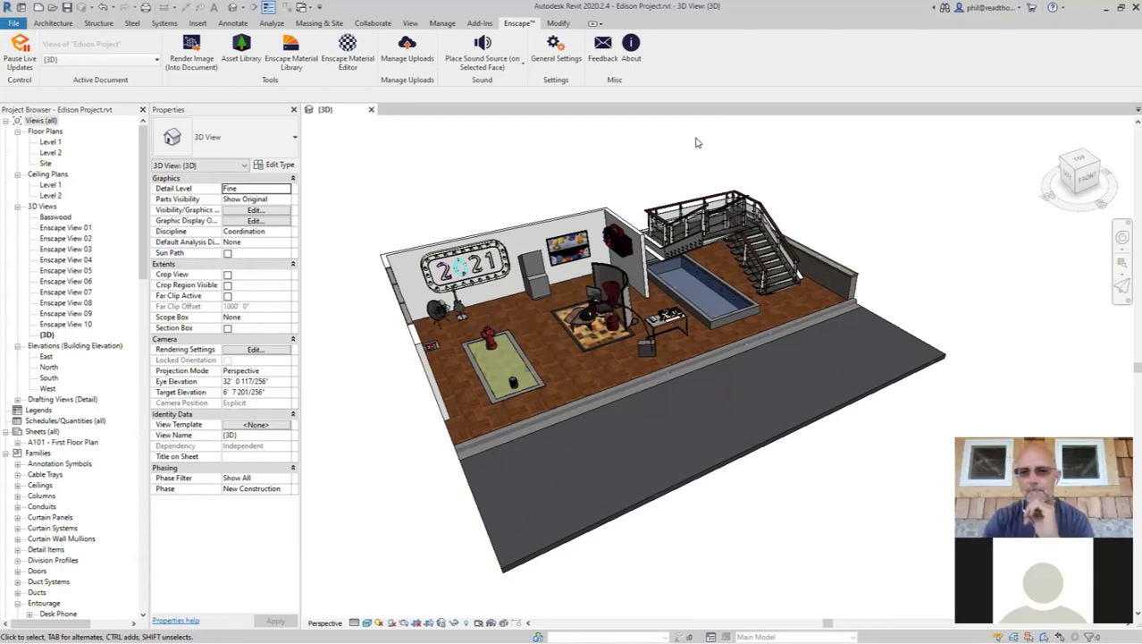
Open the Enscape Material Editor and search its materials for "low".
left_click(347, 51)
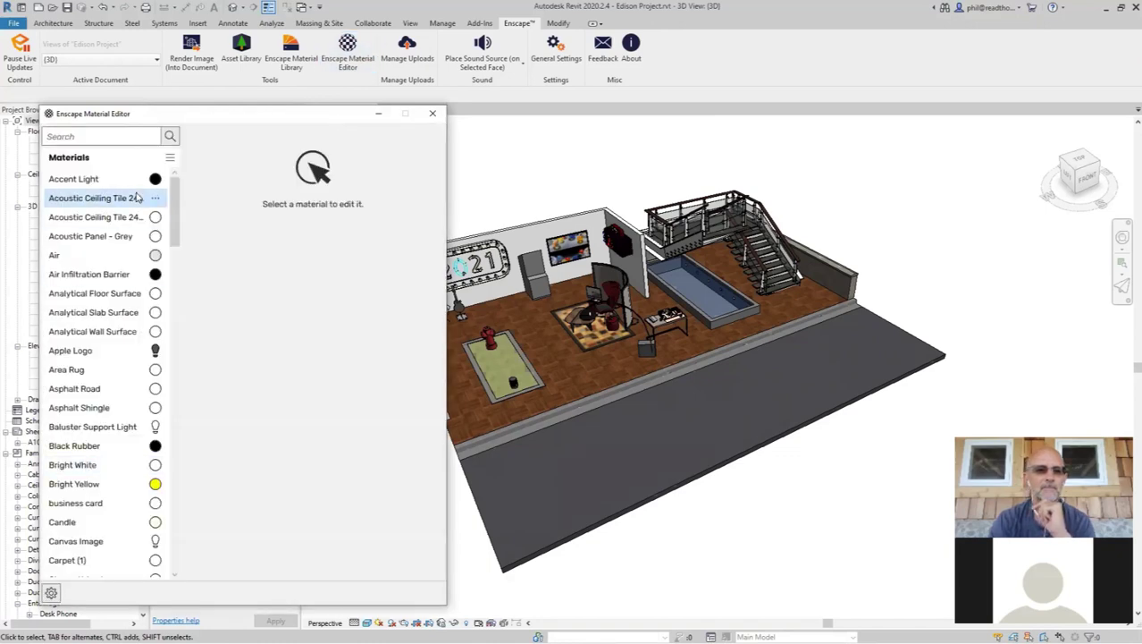
left_click(96, 134)
type("lo")
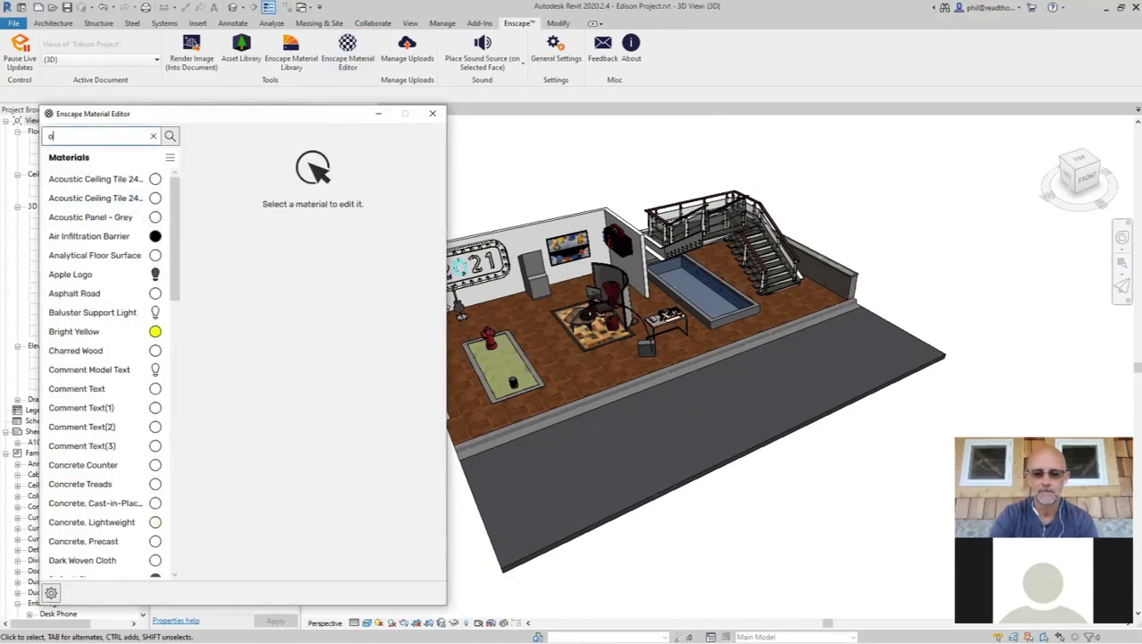
type("w")
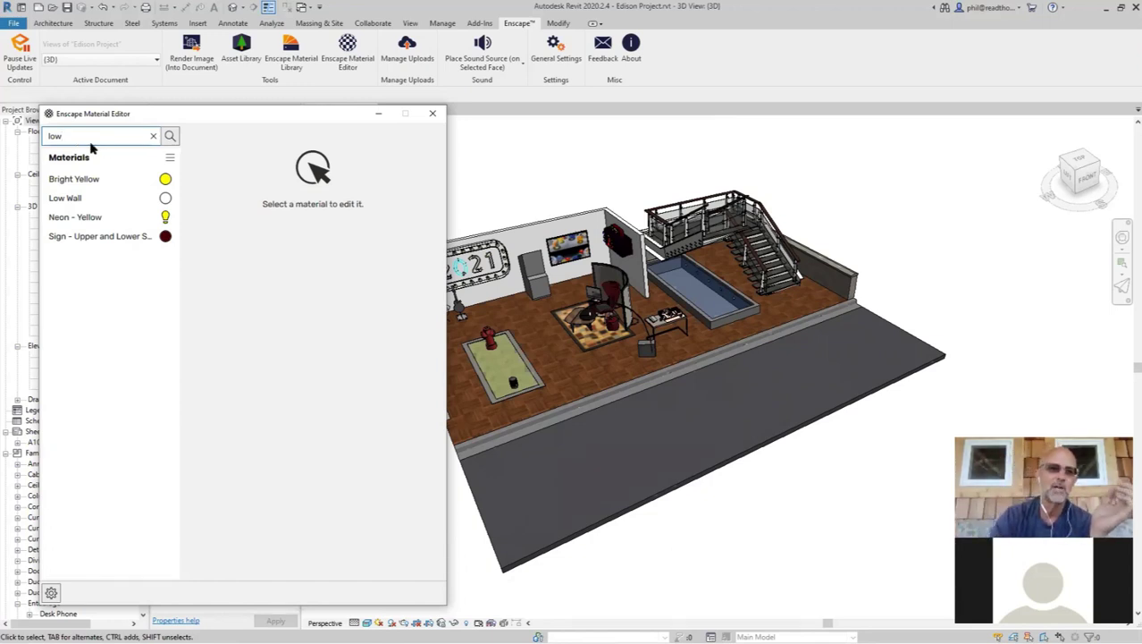
Search the materials for "scre", inspect the albedo texture settings of Screen Image, and return to its main settings.
left_click_drag(89, 139, 14, 134)
type("scre")
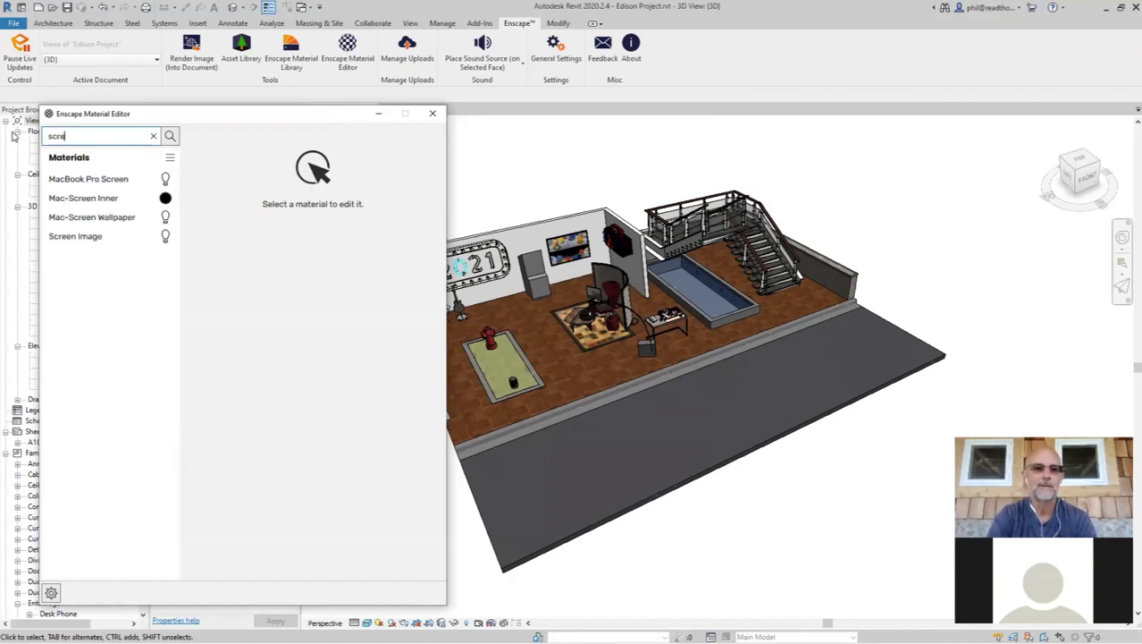
left_click(83, 238)
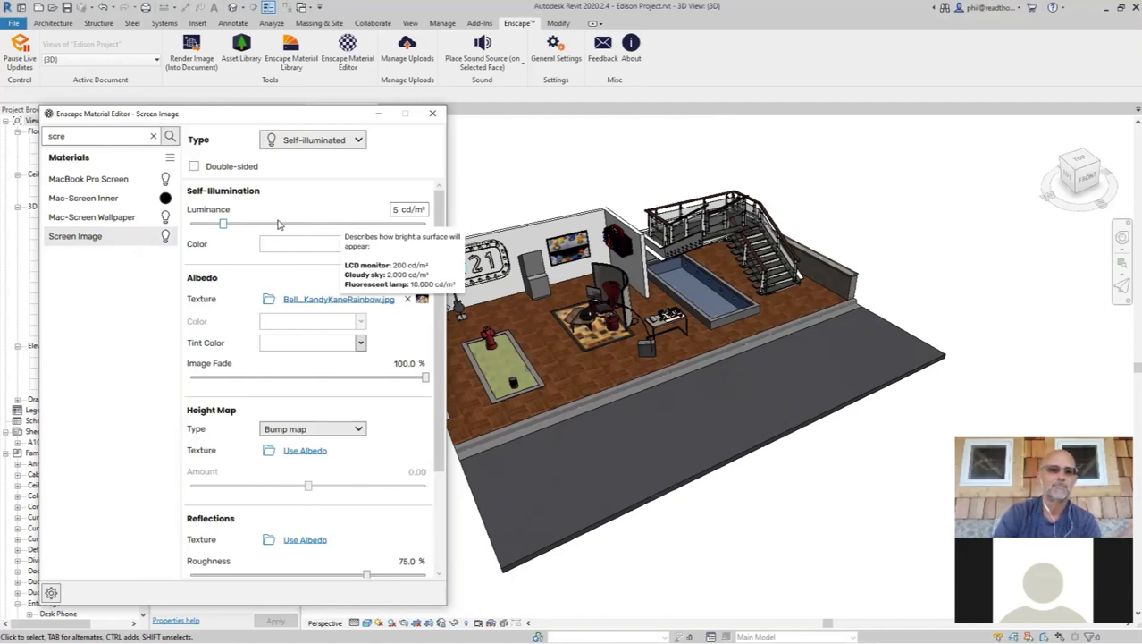
left_click(369, 300)
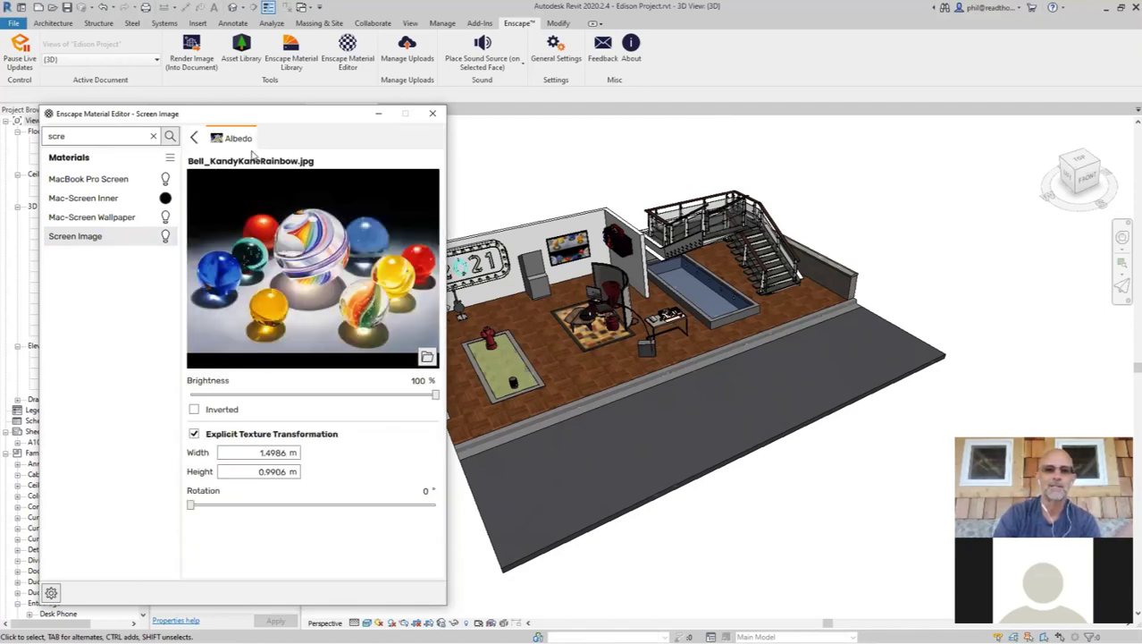
left_click(194, 137)
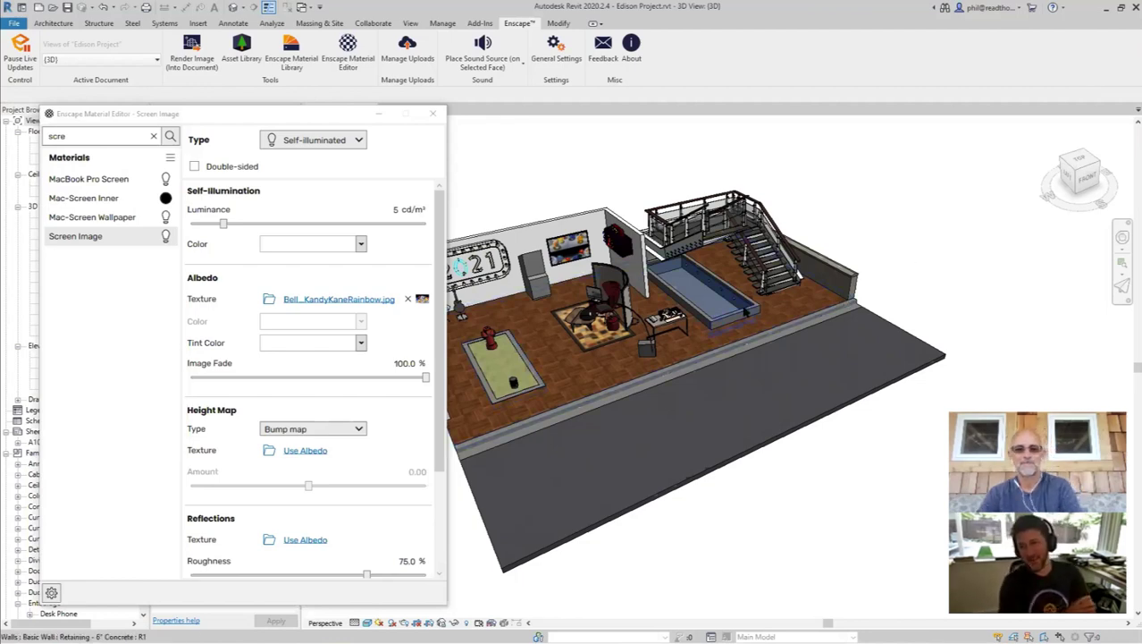
View the whole scene in the Enscape rendering window and return to the Enscape Material Editor.
key("alt+Tab")
left_click(554, 430)
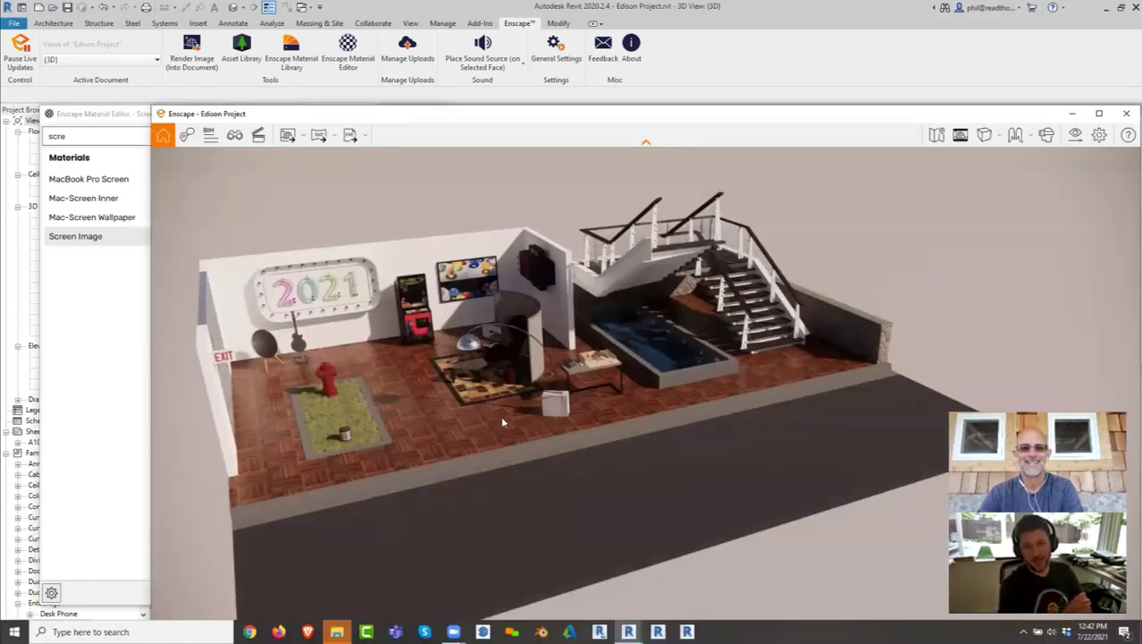
key("alt+Tab")
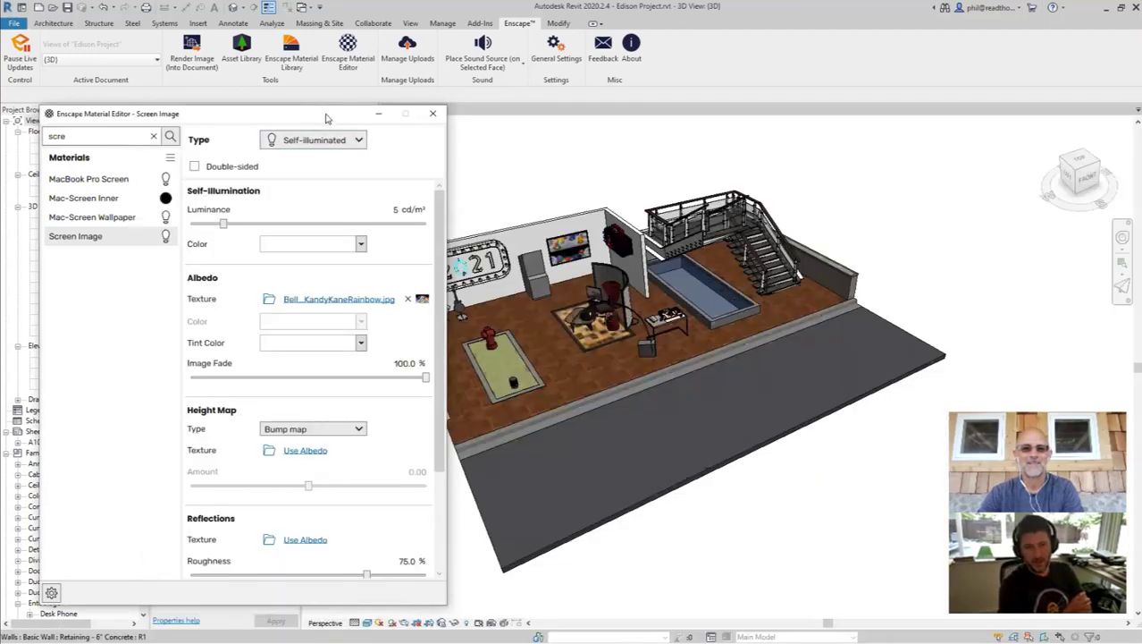
Open the material package export and import options for Screen Image.
left_click_drag(422, 117, 425, 122)
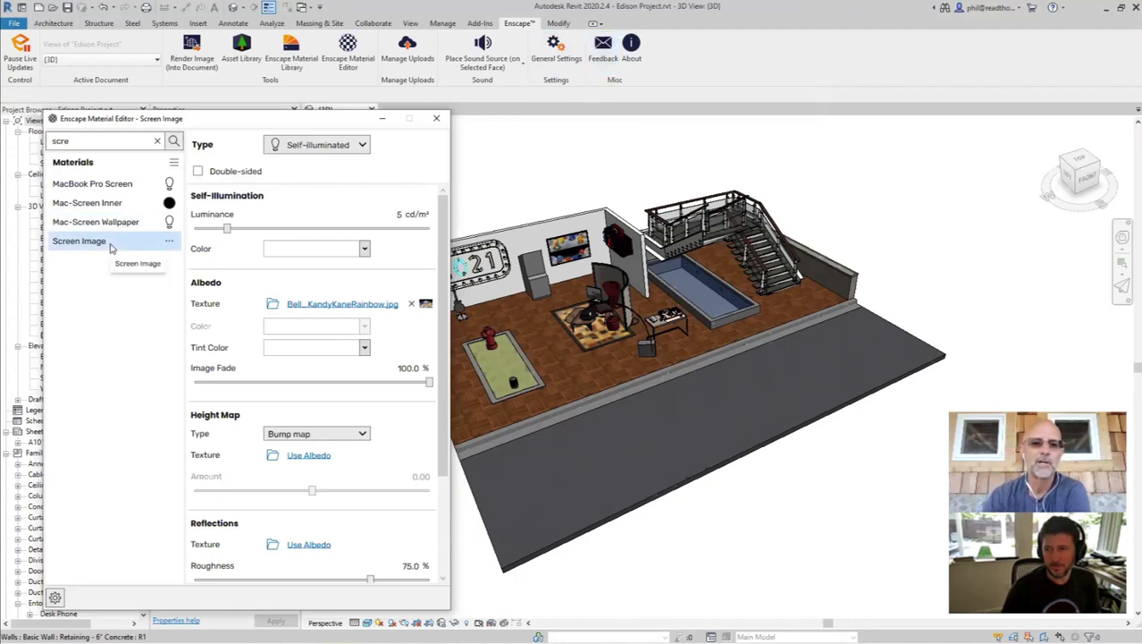
left_click(171, 243)
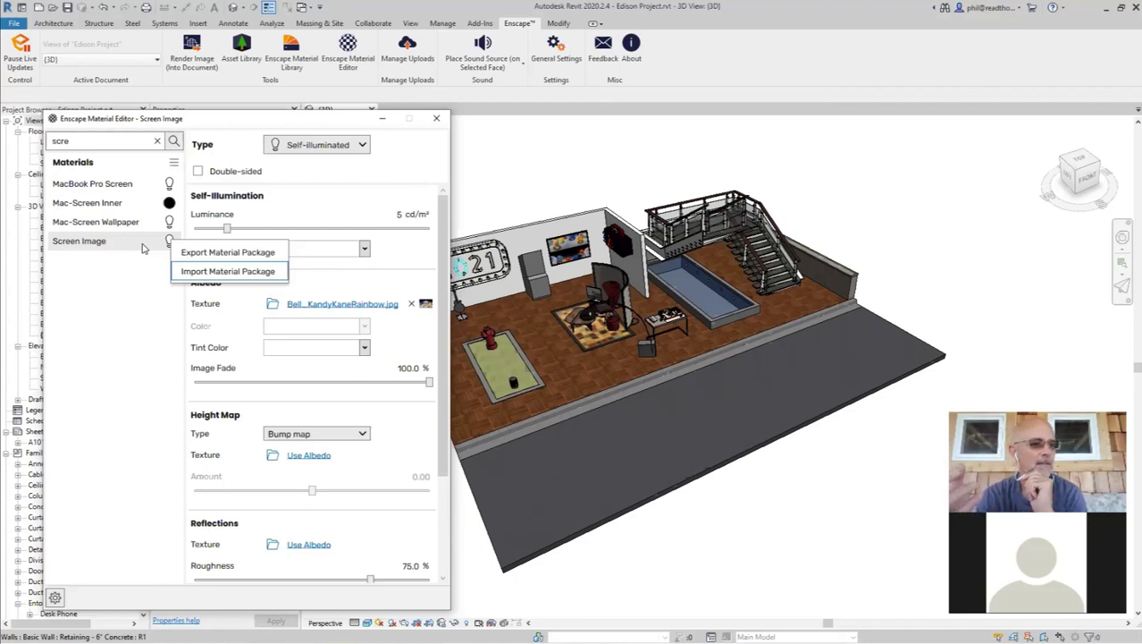
Close the Enscape Material Editor and examine the wall painting's materials and finishes in the Enscape window's BIM information.
left_click(436, 120)
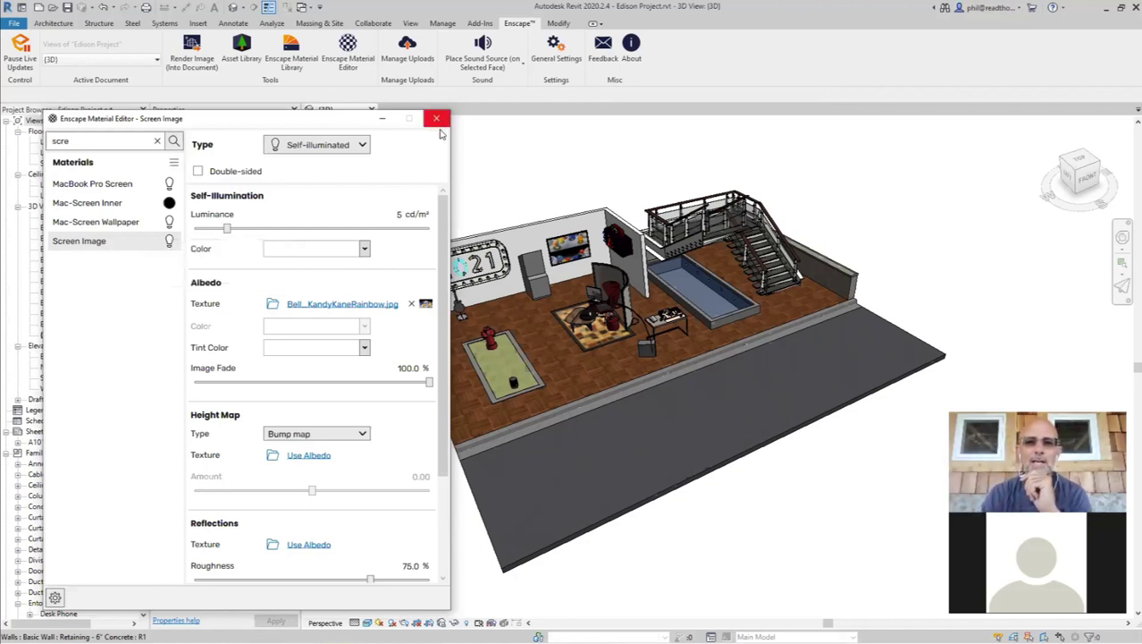
left_click(436, 120)
key("alt+Tab")
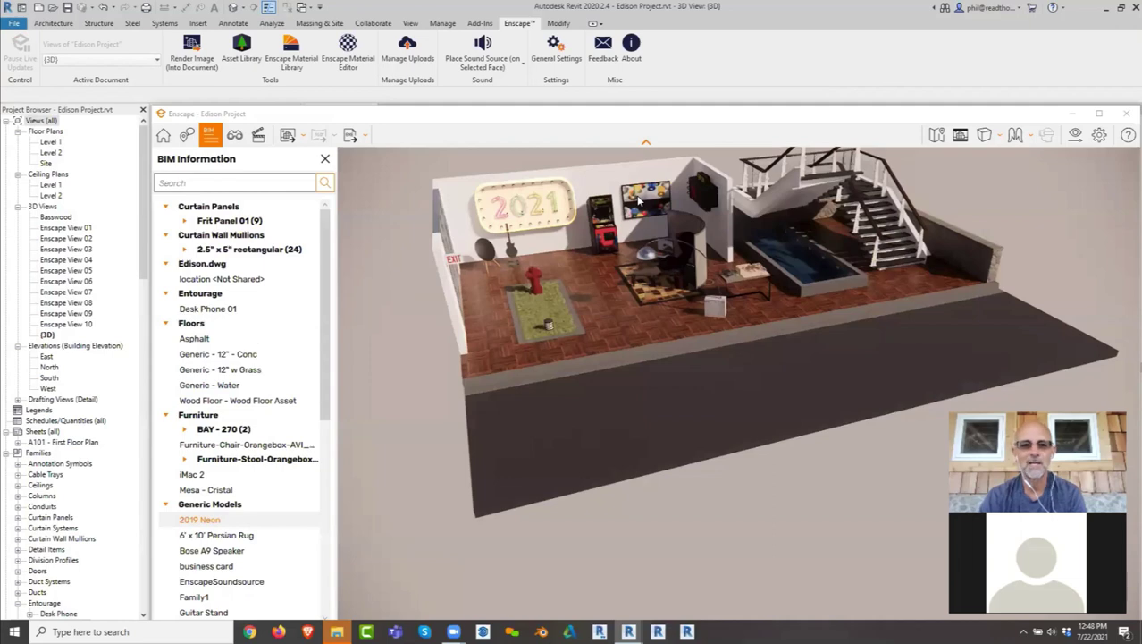
left_click(639, 202)
scroll(333, 422, "down", 5)
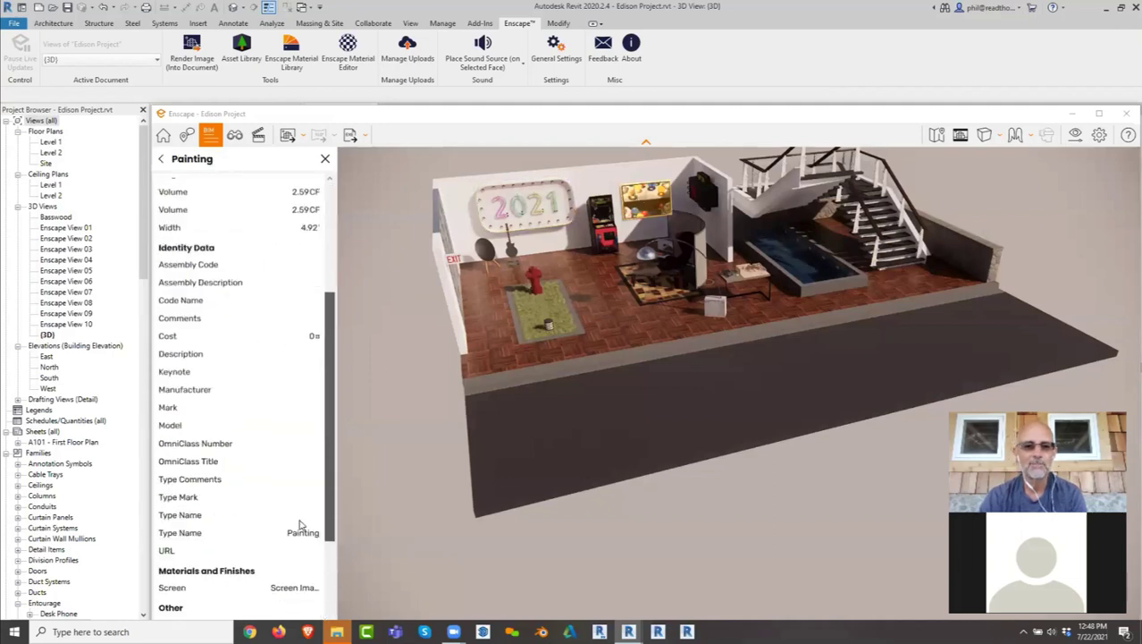
scroll(301, 526, "down", 2)
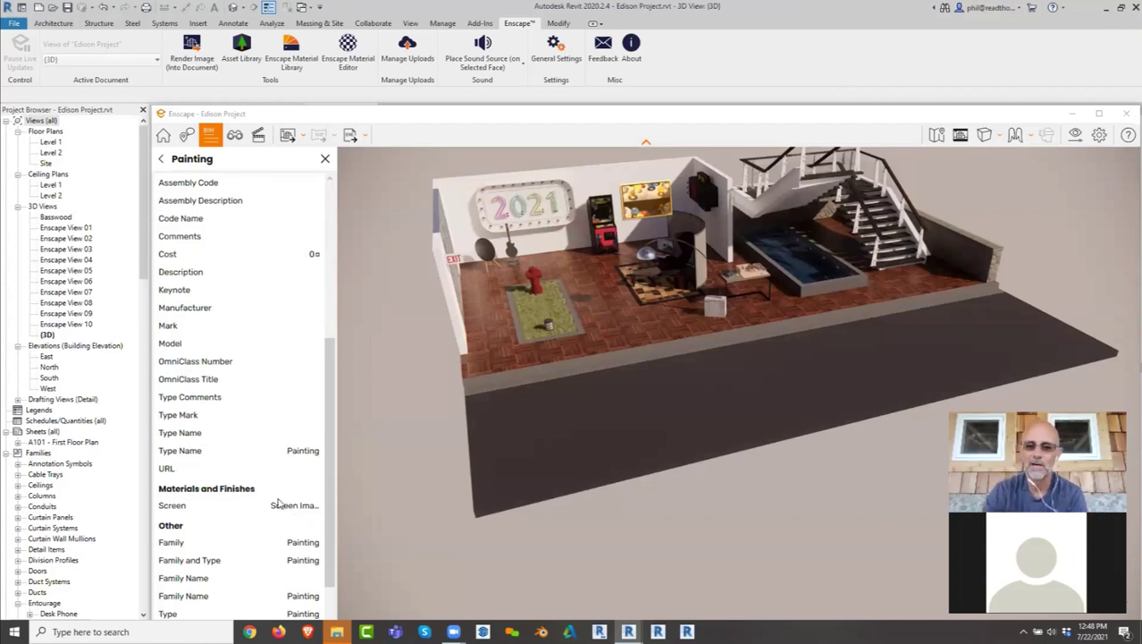
left_click(382, 379)
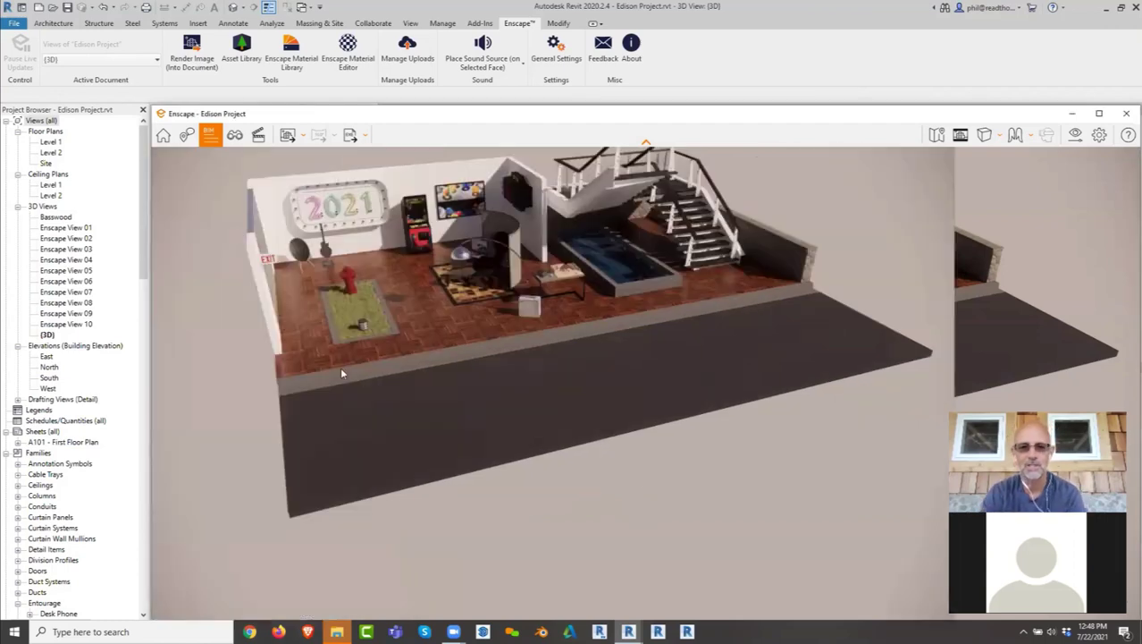
Open the Enscape Material Editor from Revit to view its full material list, and close it.
scroll(340, 367, "up", 3)
left_click(343, 65)
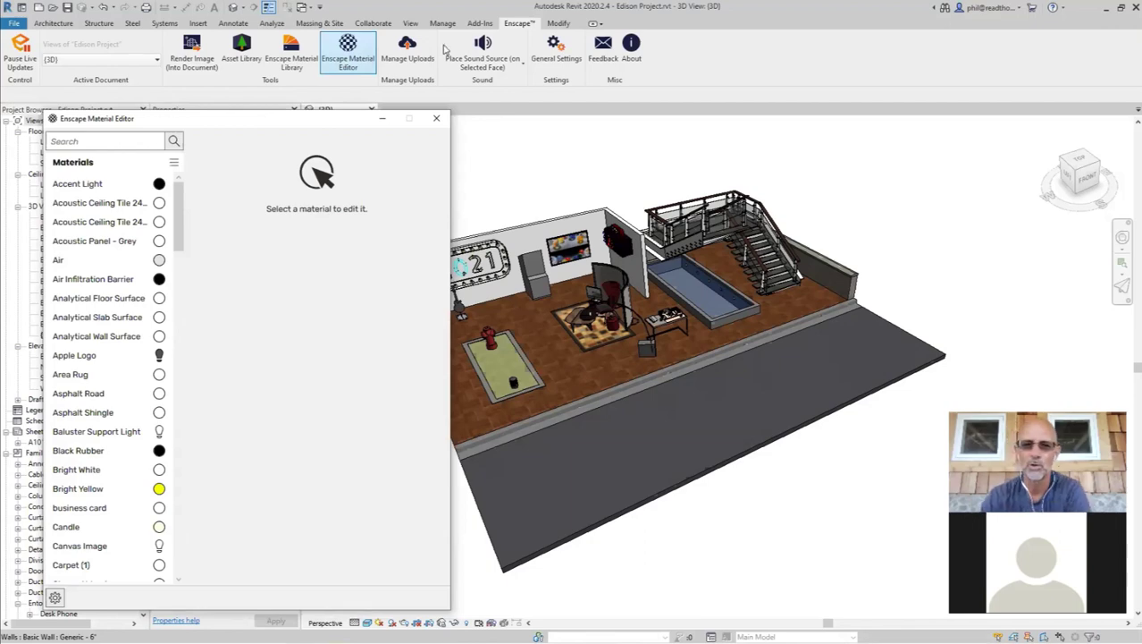
left_click(436, 119)
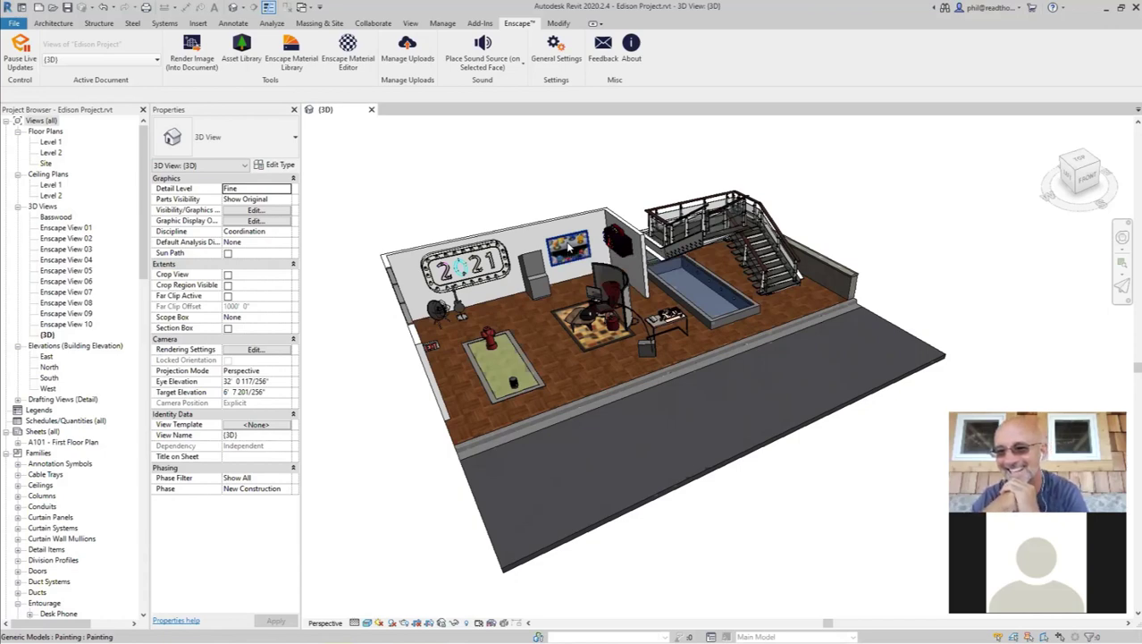
Examine the material assignments of the 2019 Neon sign in the Enscape window's BIM information, and close that information.
key("alt+Tab")
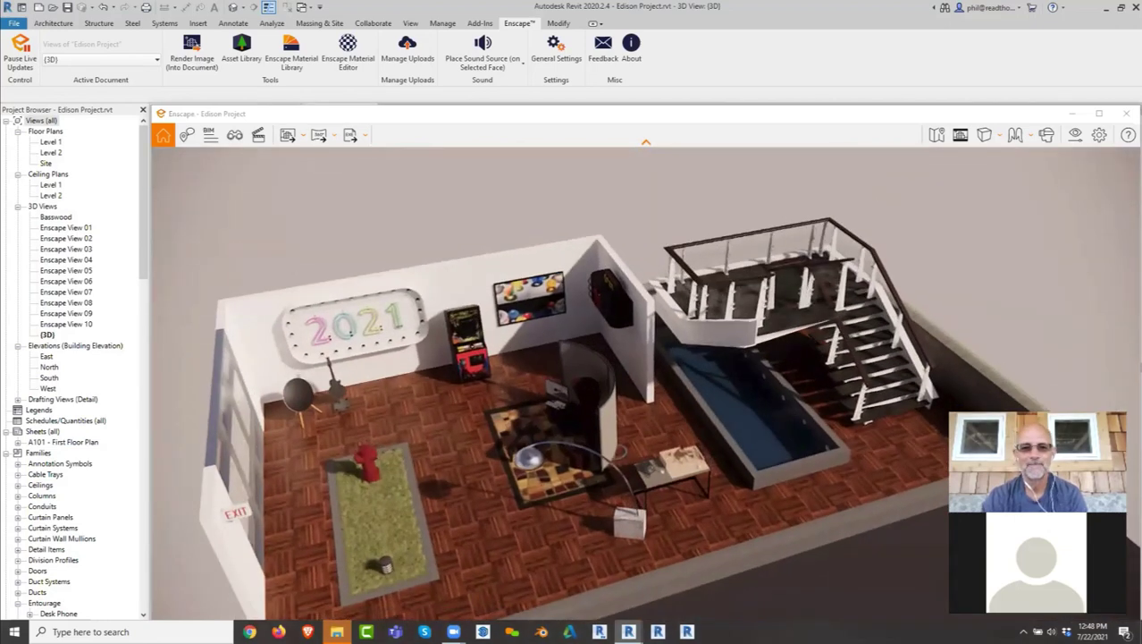
key("i")
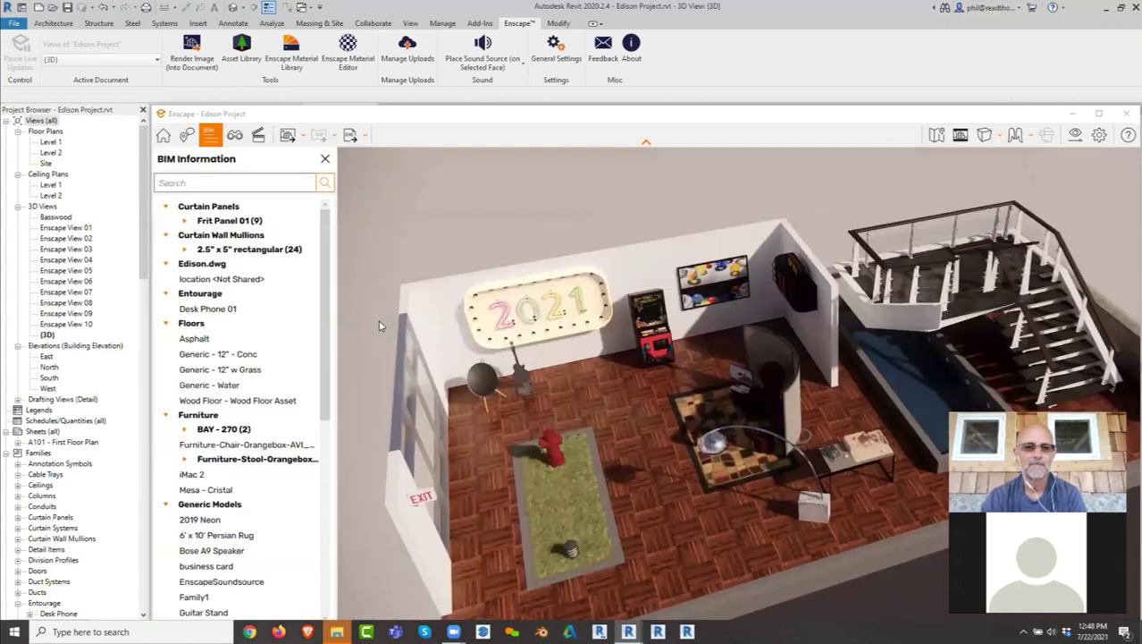
left_click_drag(331, 363, 326, 554)
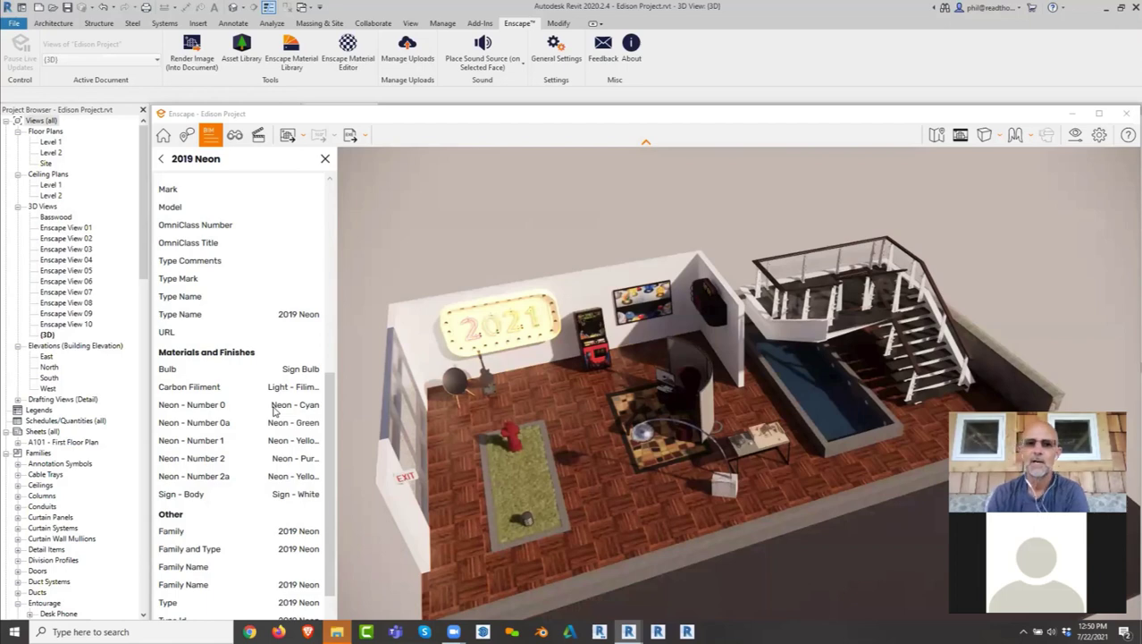
left_click(325, 159)
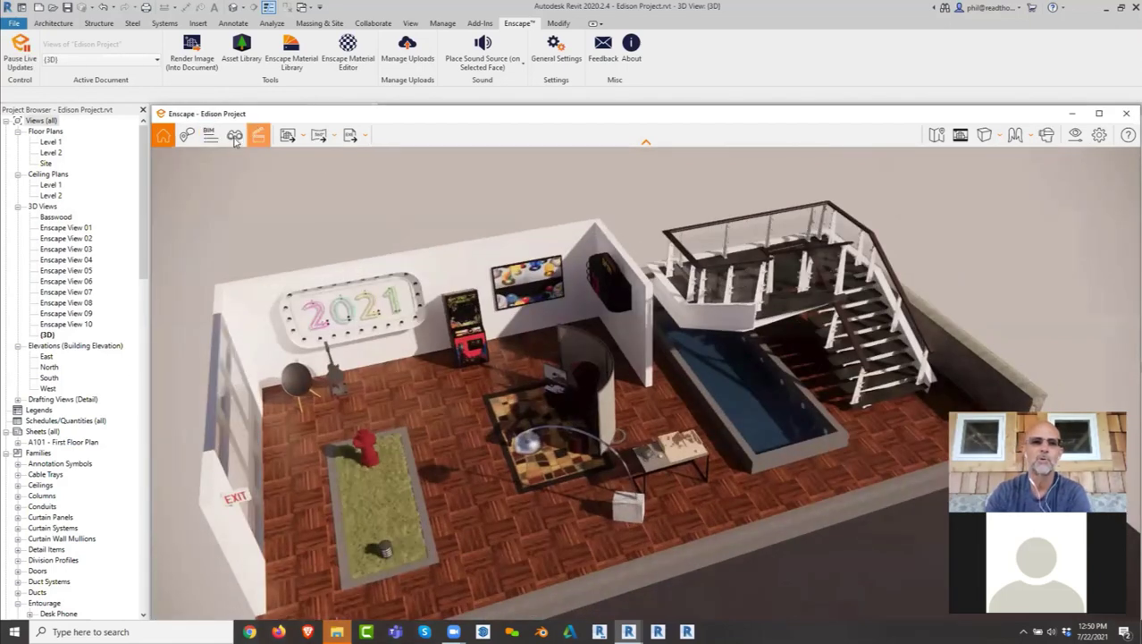
Start a new view of the staircase and pool in View Management, named Testing and marked as a favorite.
left_click(234, 136)
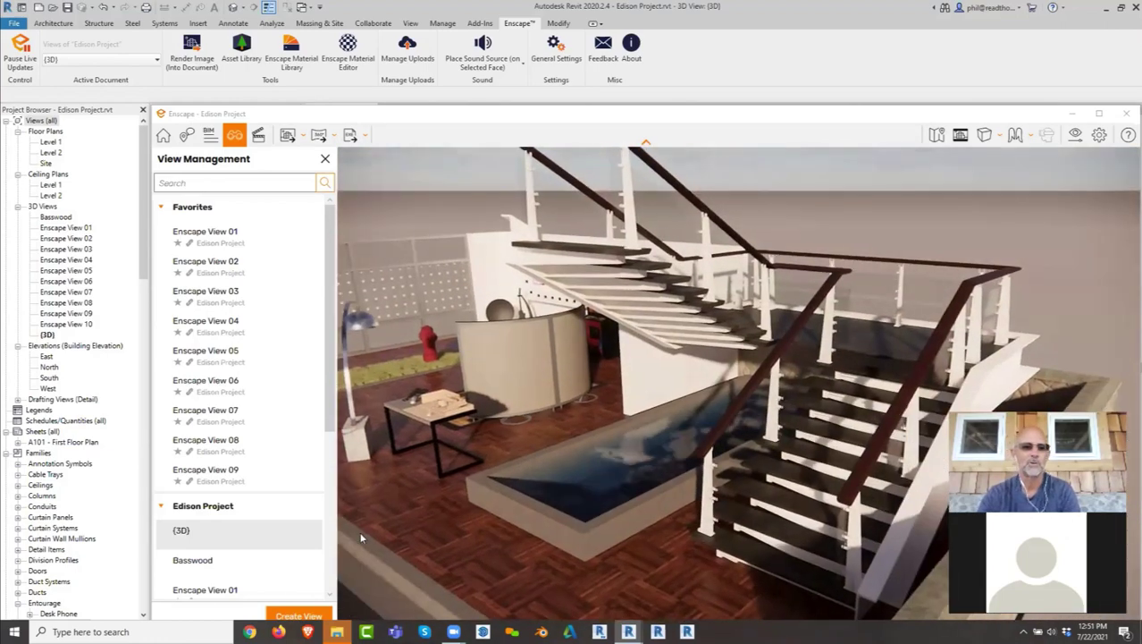
left_click(304, 616)
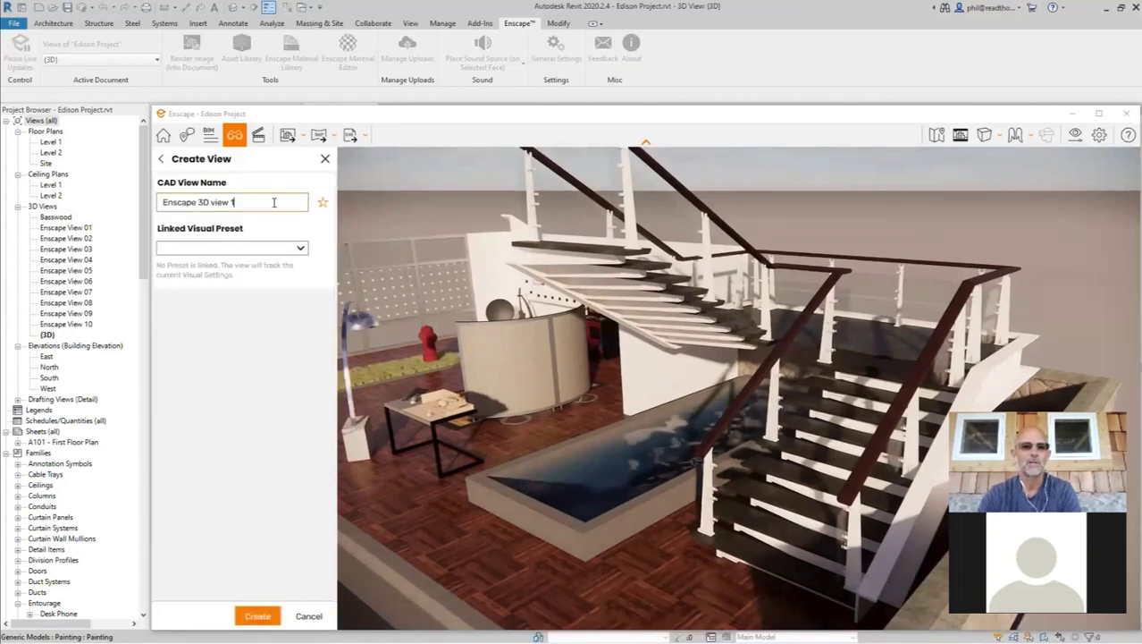
left_click_drag(278, 202, 147, 200)
key("BackSpace")
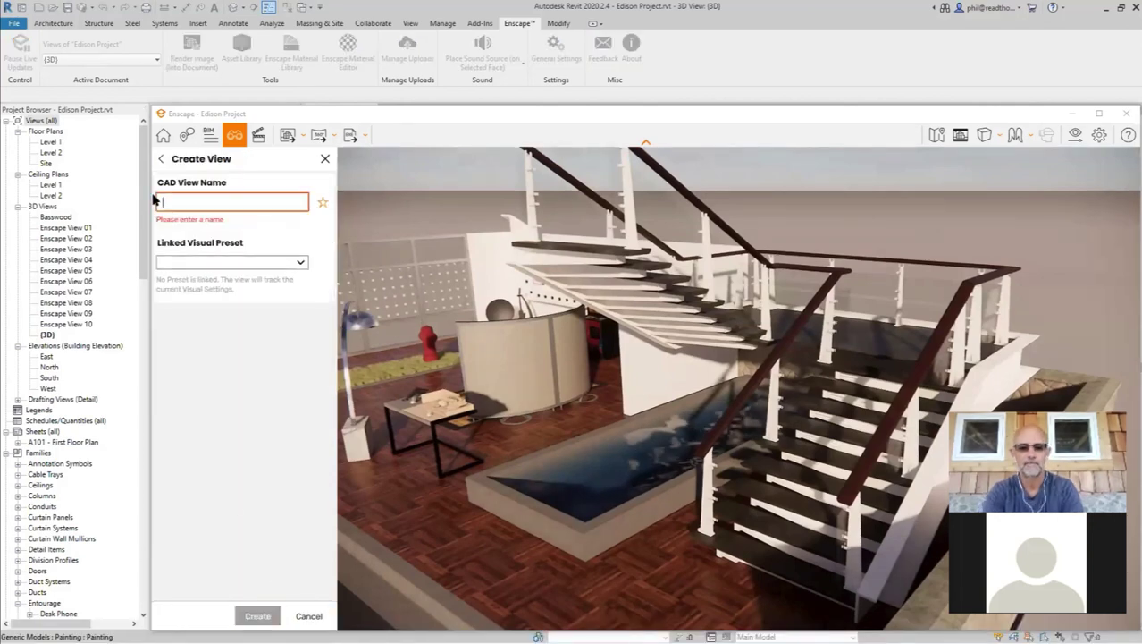
type("Testing")
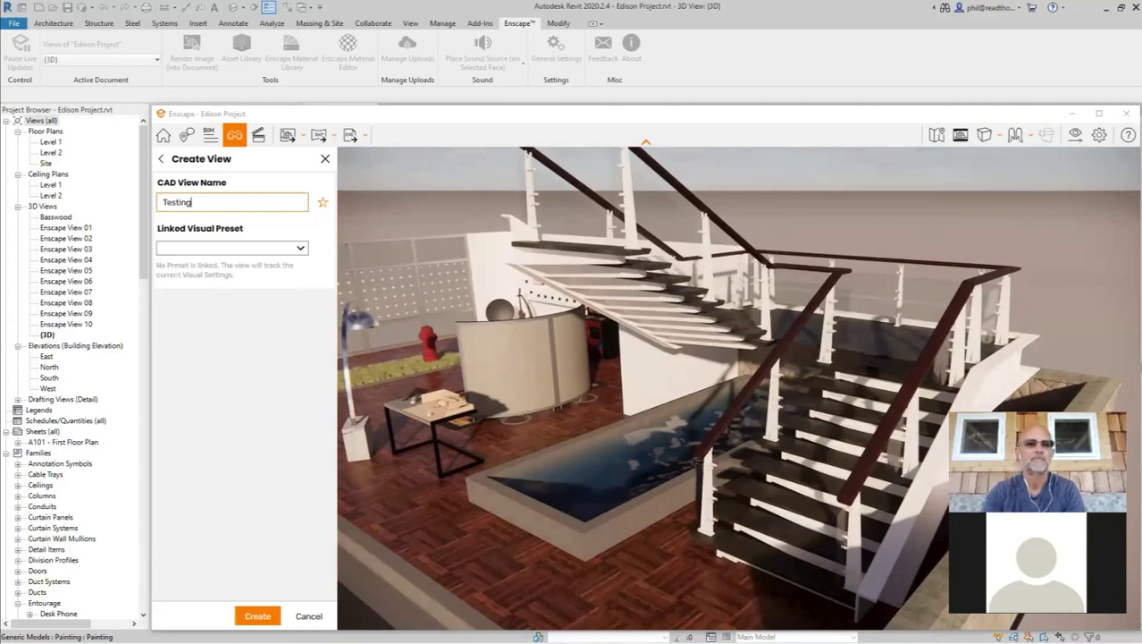
left_click(323, 202)
Link the White Mode visual preset to the new view, create it, and activate the Testing view.
left_click(286, 252)
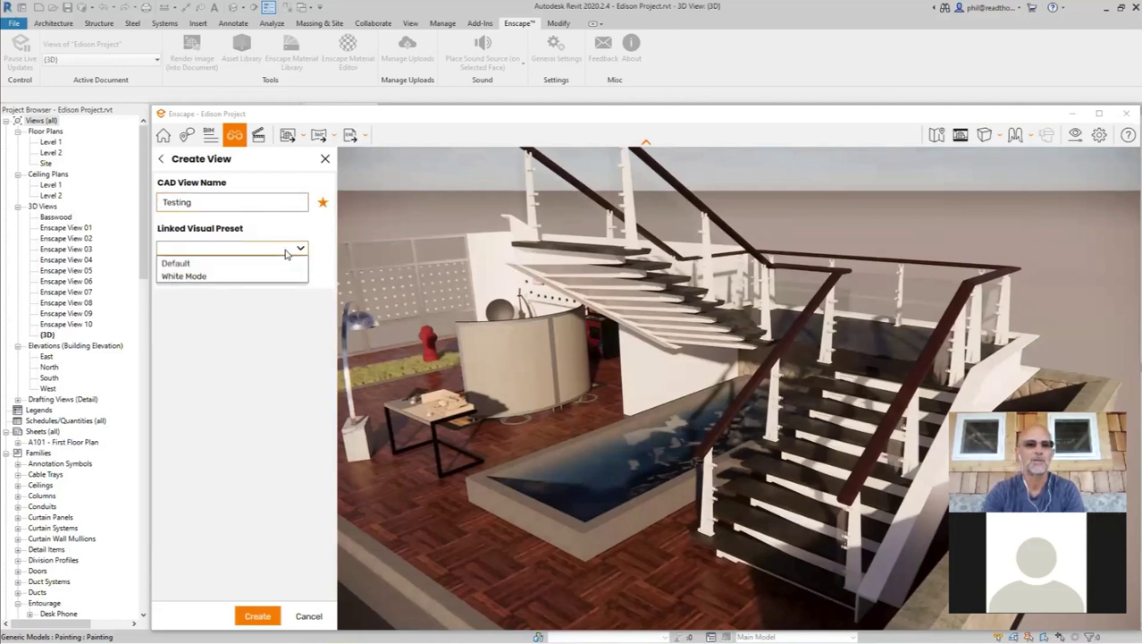
left_click(232, 279)
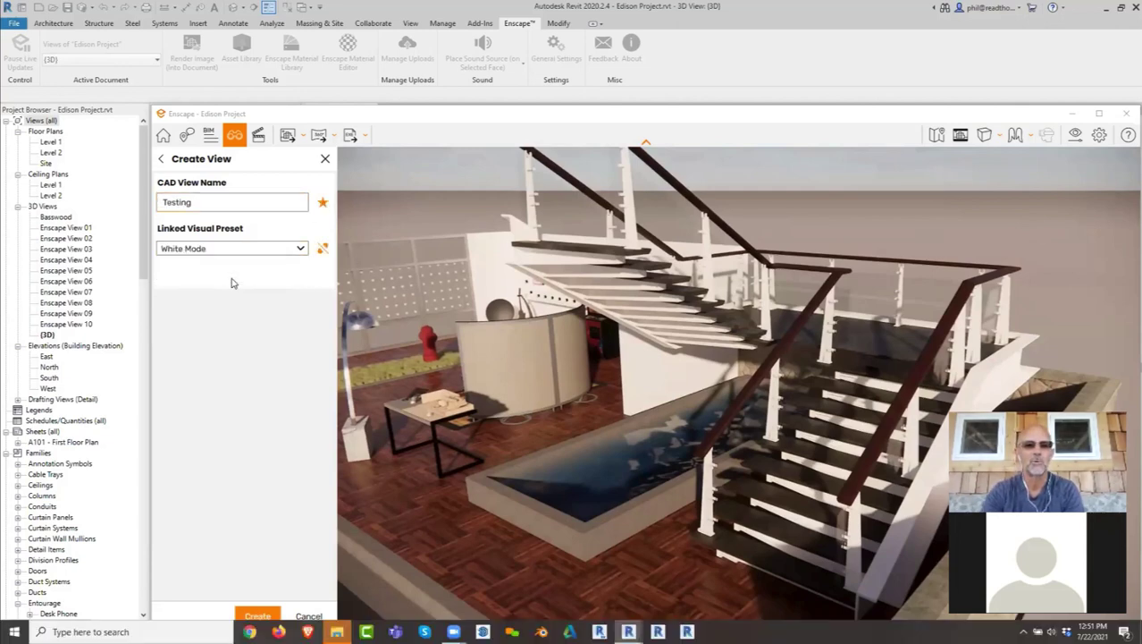
left_click(258, 613)
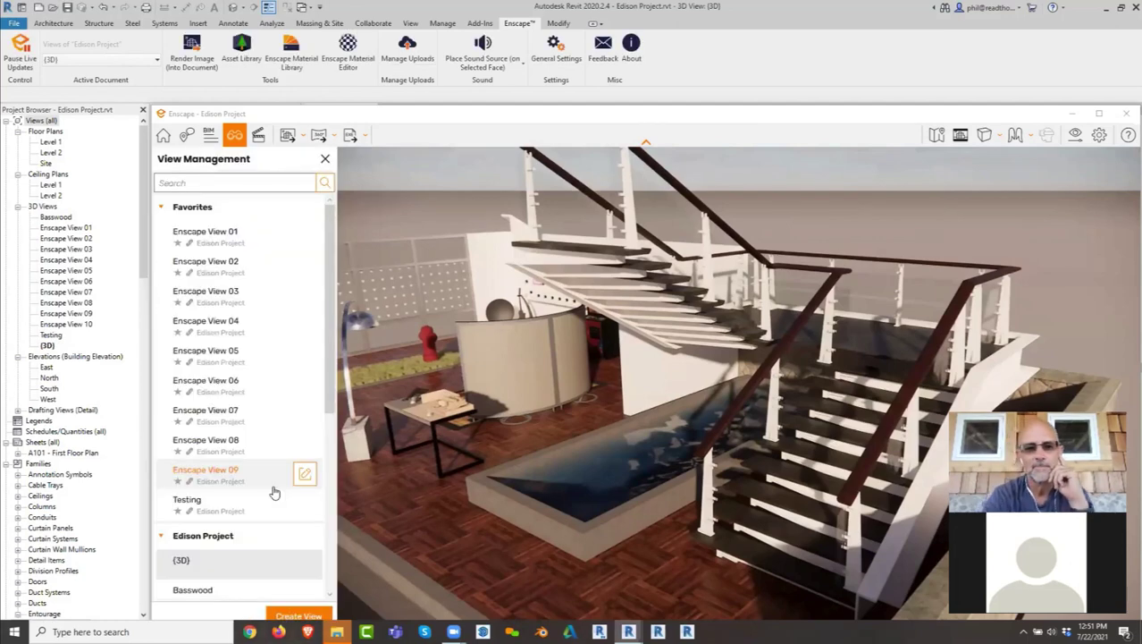
left_click(216, 504)
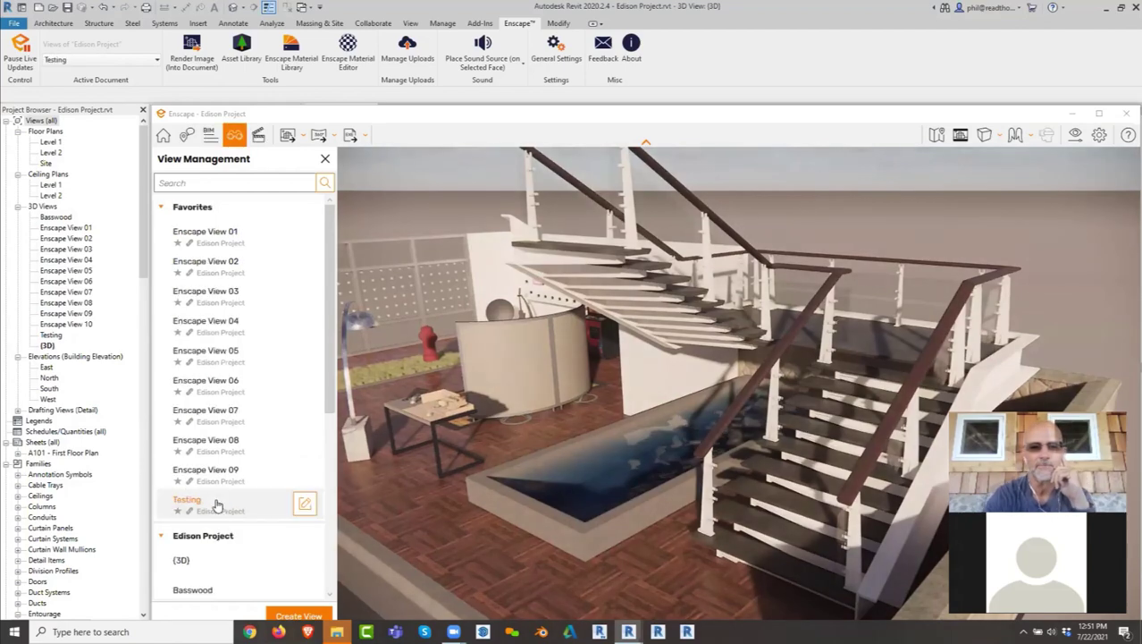